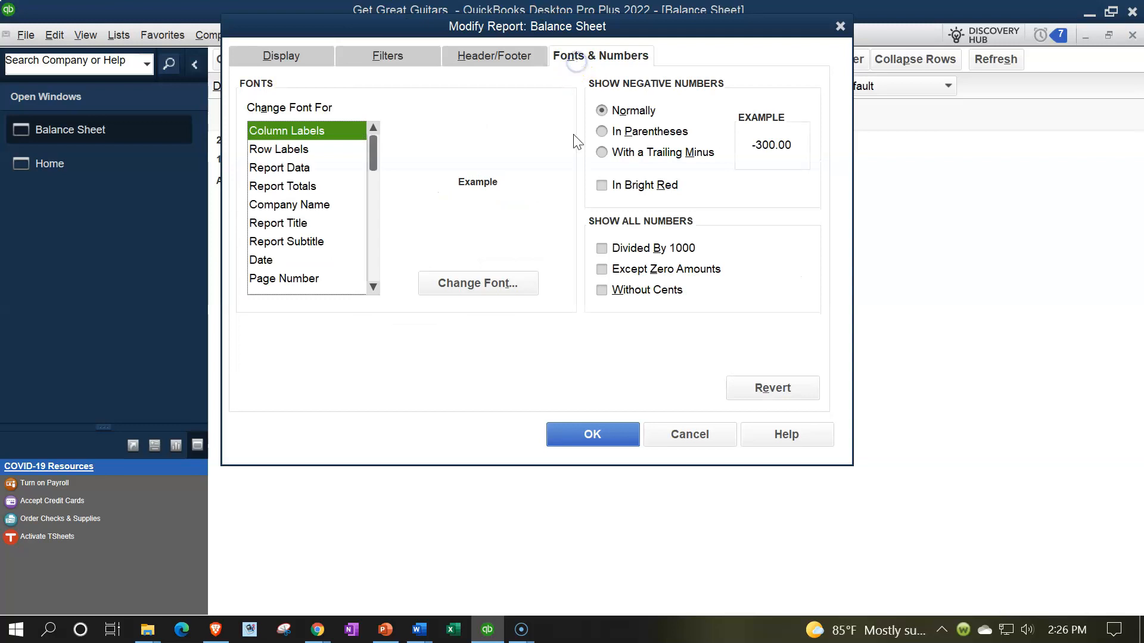
Step: Set the Balance Sheet report's column label font size to 14 and apply the change to all related fonts
{"action": "left_click", "coordinate": [500, 284]}
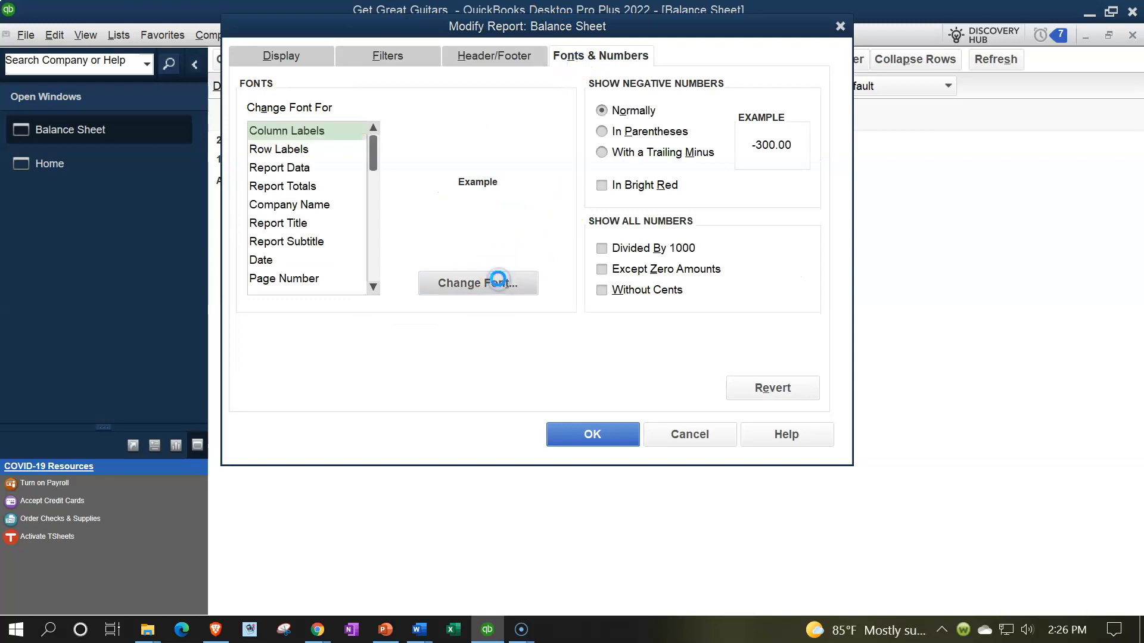
{"action": "left_click", "coordinate": [515, 235]}
{"action": "left_click", "coordinate": [488, 234]}
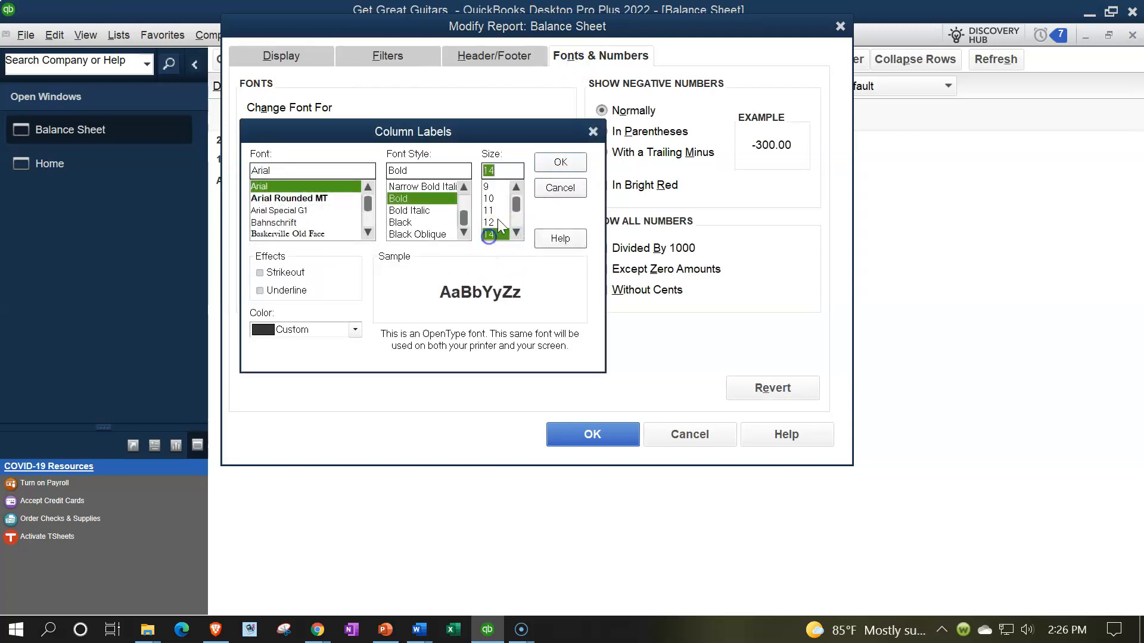
{"action": "left_click", "coordinate": [560, 162]}
{"action": "left_click", "coordinate": [508, 194]}
{"action": "left_click", "coordinate": [620, 434]}
Step: Open the standard Profit & Loss report and set its date range from 01/01/2022 to 12/31/2022
{"action": "left_click", "coordinate": [496, 37]}
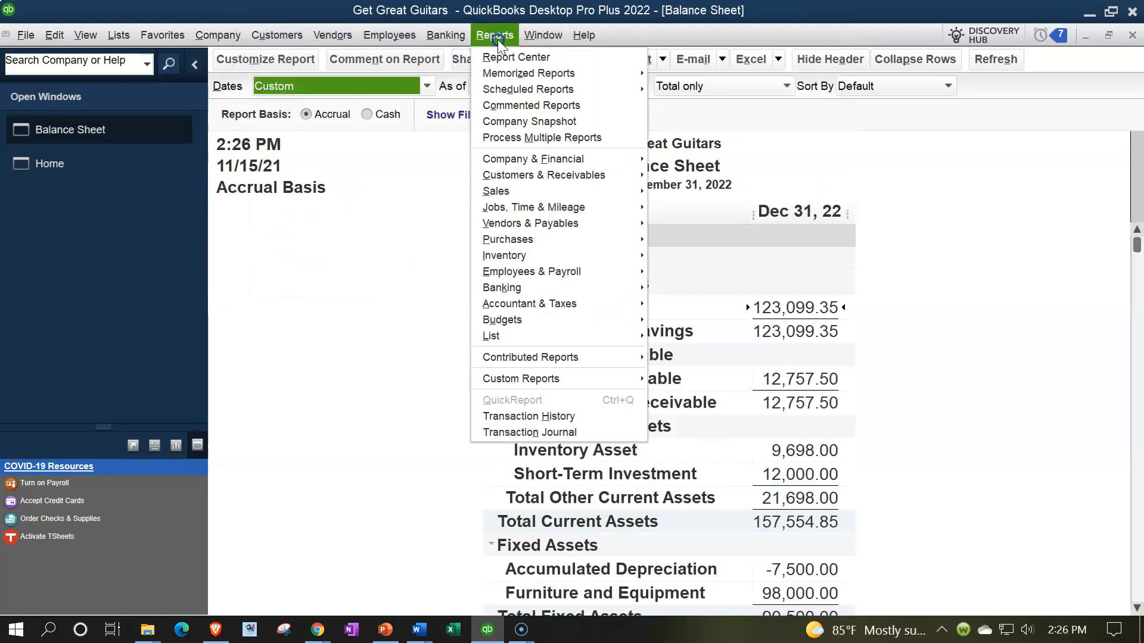
{"action": "mouse_move", "coordinate": [581, 159]}
{"action": "left_click", "coordinate": [663, 161]}
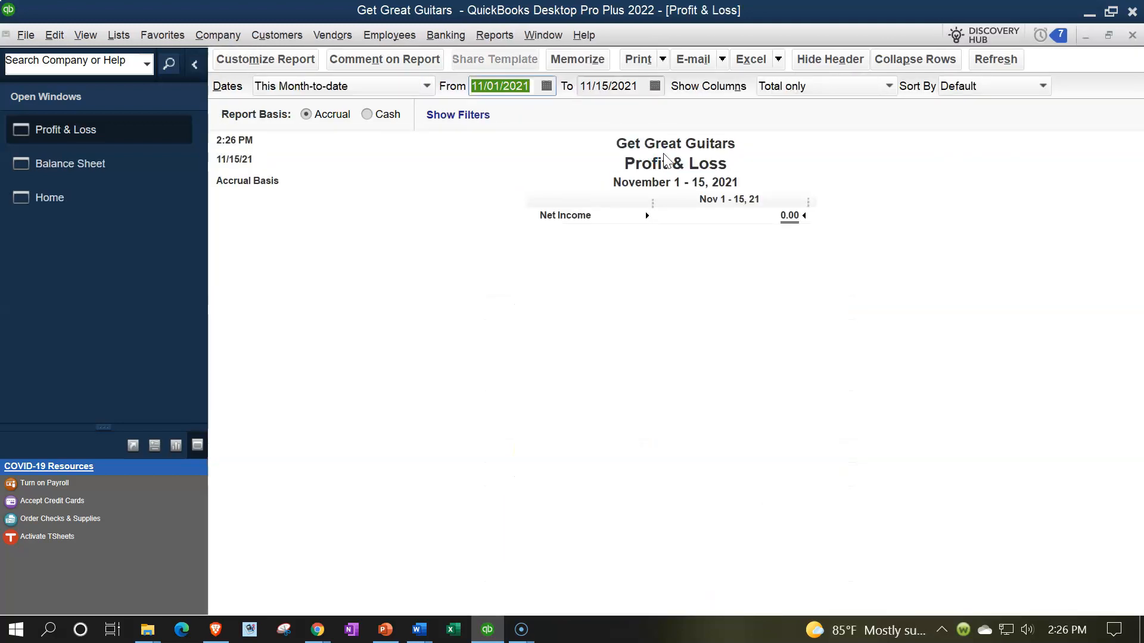
{"action": "type", "text": "01/01/2"}
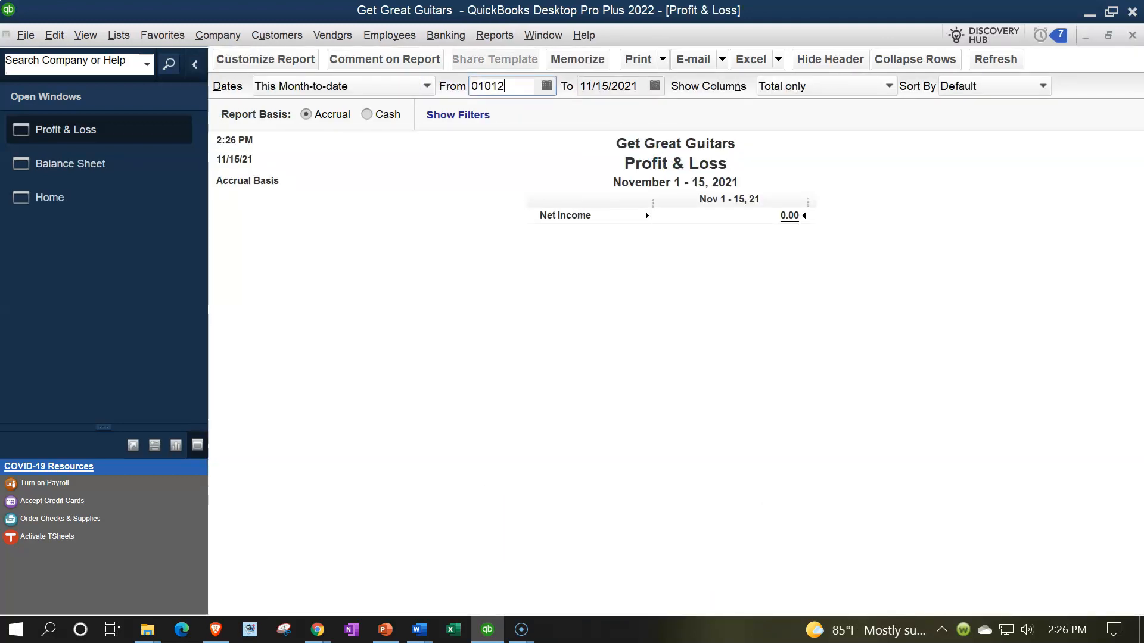
{"action": "type", "text": "022"}
{"action": "key", "text": "Tab"}
{"action": "type", "text": "12312022"}
{"action": "key", "text": "Tab"}
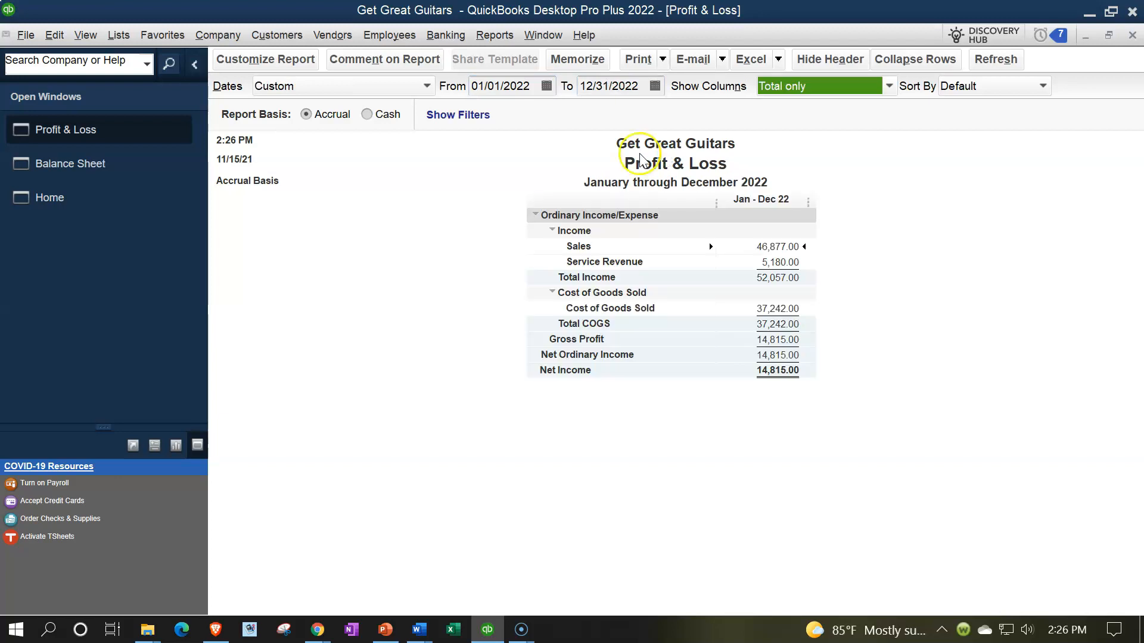
Step: Customize the Profit & Loss report with a column label font size of 14, applied to all related fonts
{"action": "left_click", "coordinate": [287, 64]}
{"action": "left_click", "coordinate": [555, 52]}
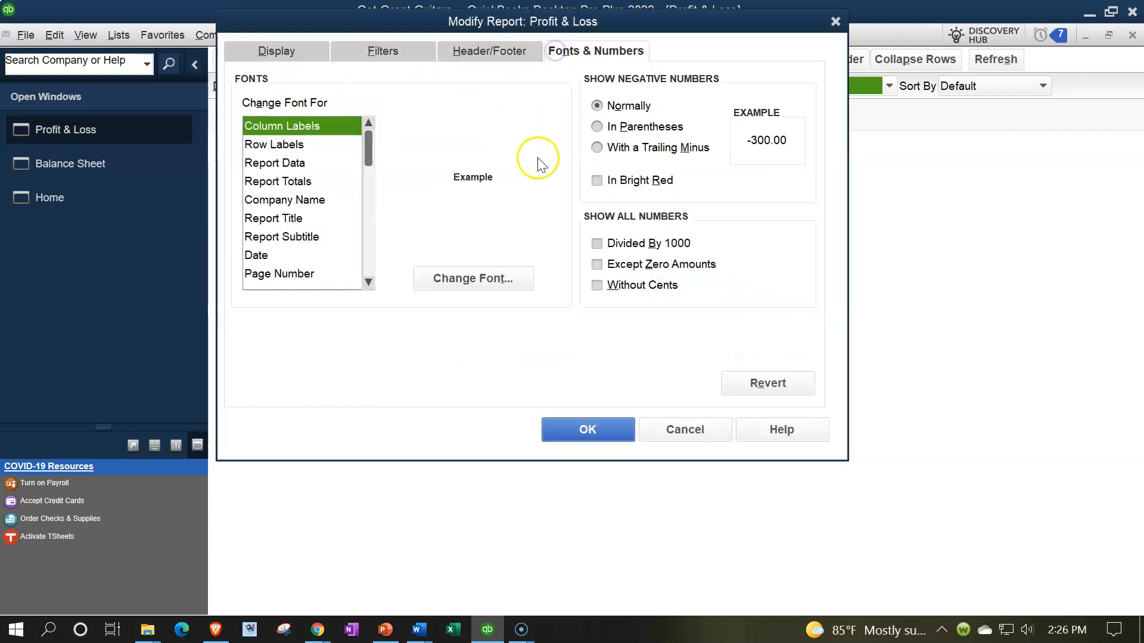
{"action": "left_click", "coordinate": [498, 280]}
{"action": "left_click", "coordinate": [511, 228]}
{"action": "left_click", "coordinate": [500, 222]}
{"action": "left_click", "coordinate": [549, 162]}
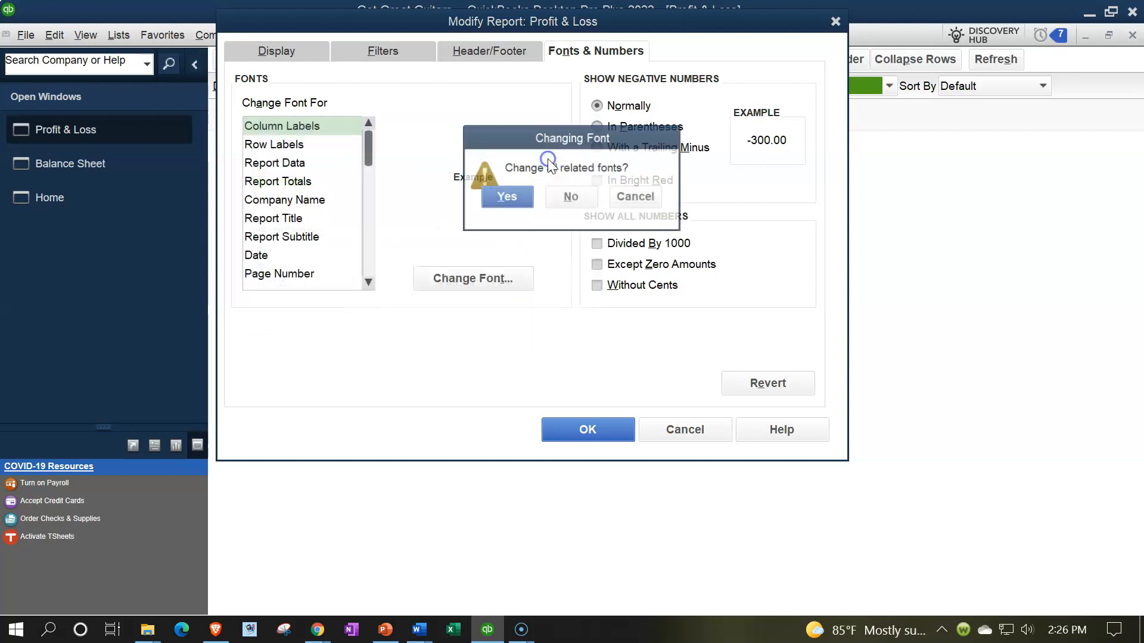
{"action": "left_click", "coordinate": [508, 195]}
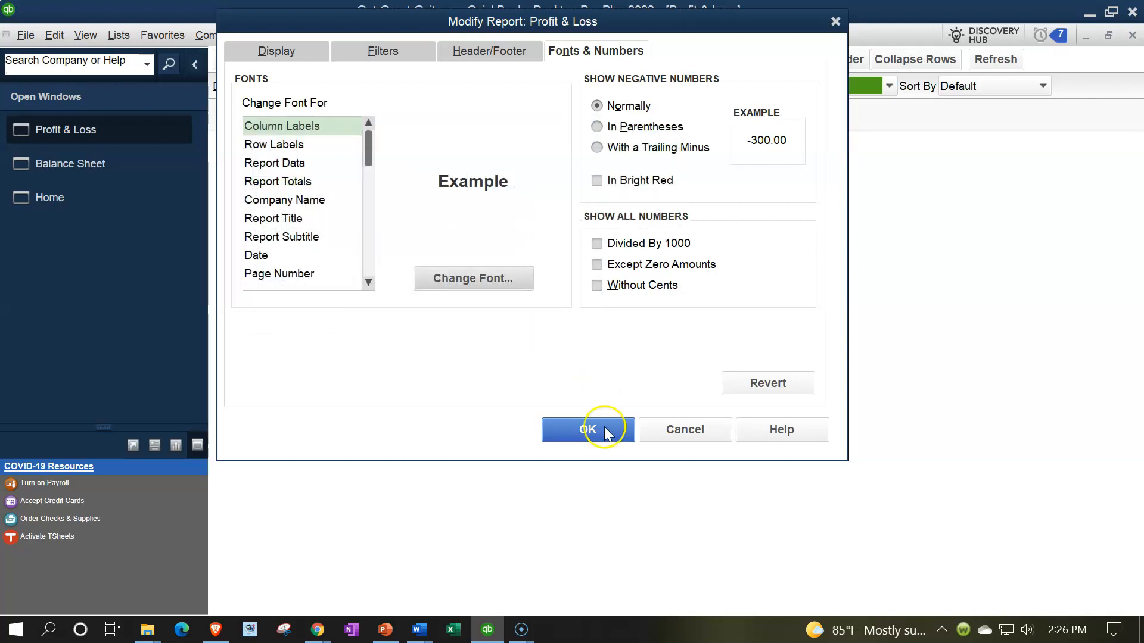
{"action": "left_click", "coordinate": [605, 432]}
Step: Open the Trial Balance report and set its date range from 01/01/2022 to 12/31/2022
{"action": "left_click", "coordinate": [494, 35]}
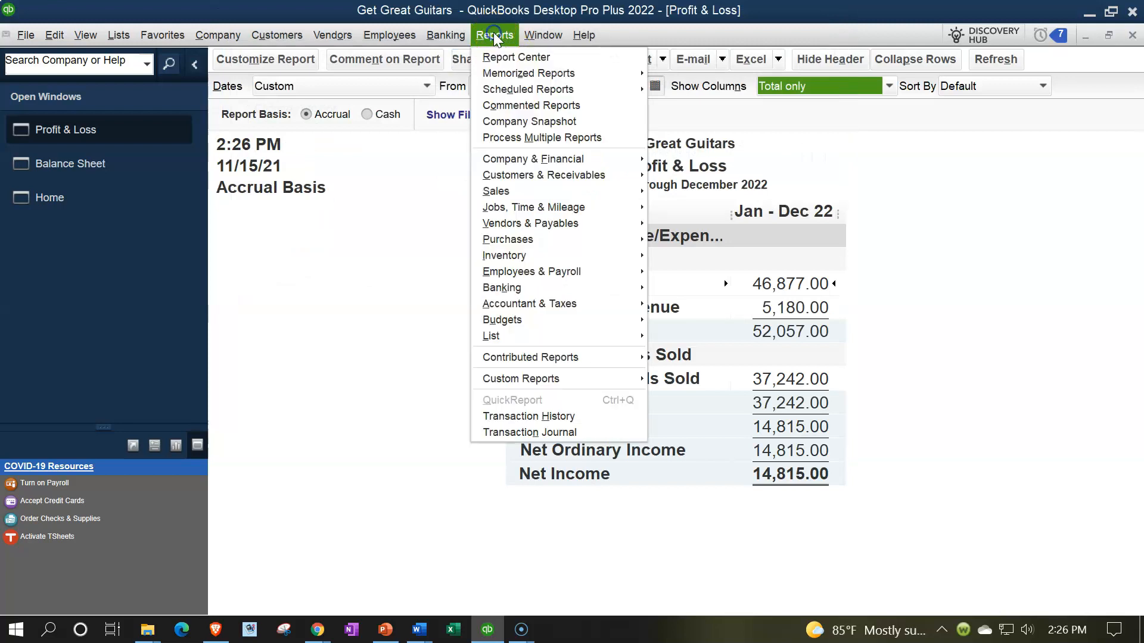
{"action": "mouse_move", "coordinate": [596, 305]}
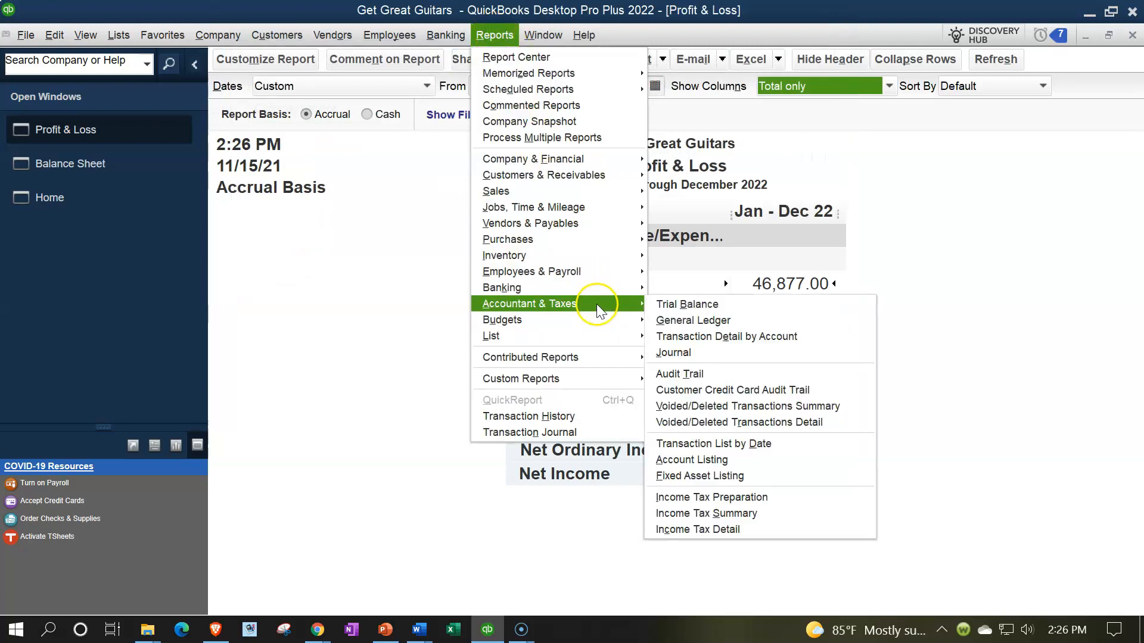
{"action": "left_click", "coordinate": [661, 304]}
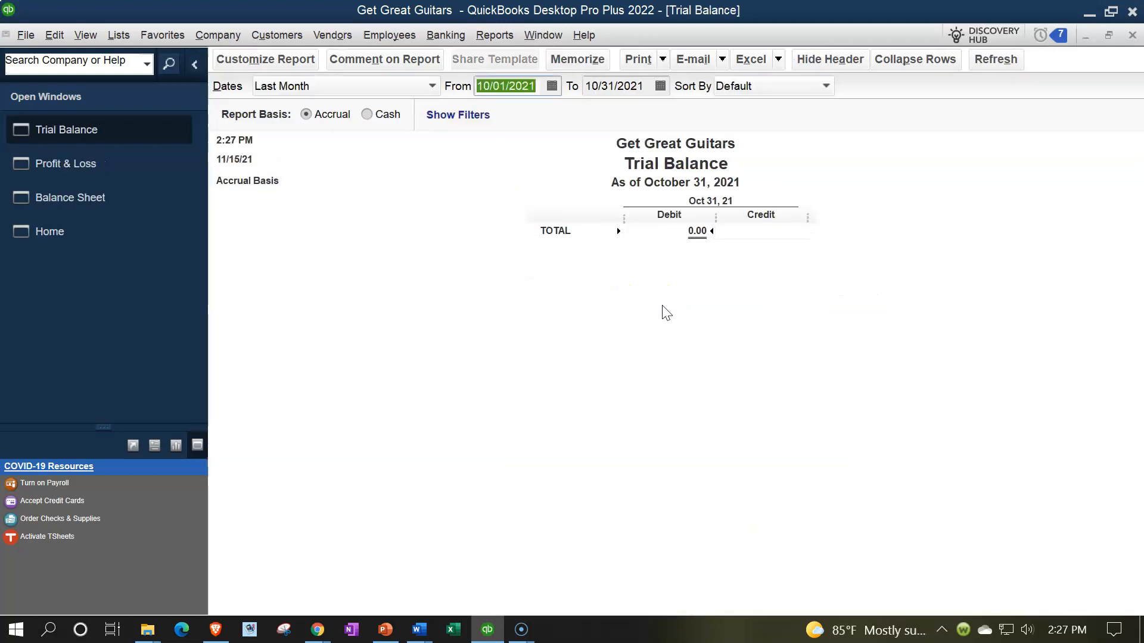
{"action": "type", "text": "0"}
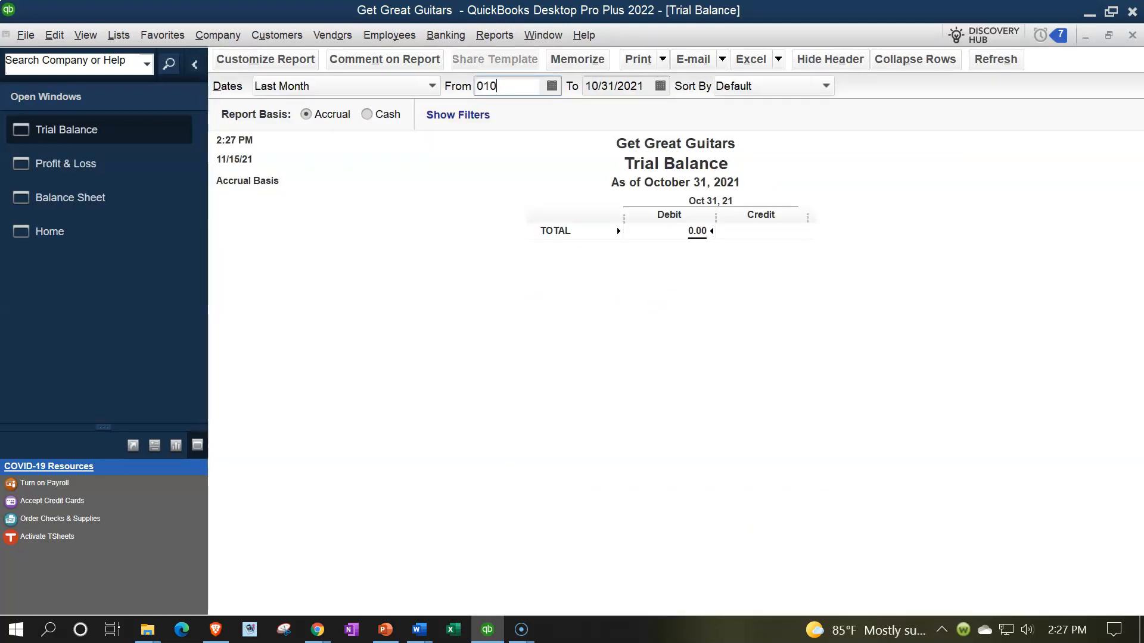
{"action": "type", "text": "1/01/2022"}
{"action": "key", "text": "Tab"}
{"action": "type", "text": "12312022"}
{"action": "key", "text": "Tab"}
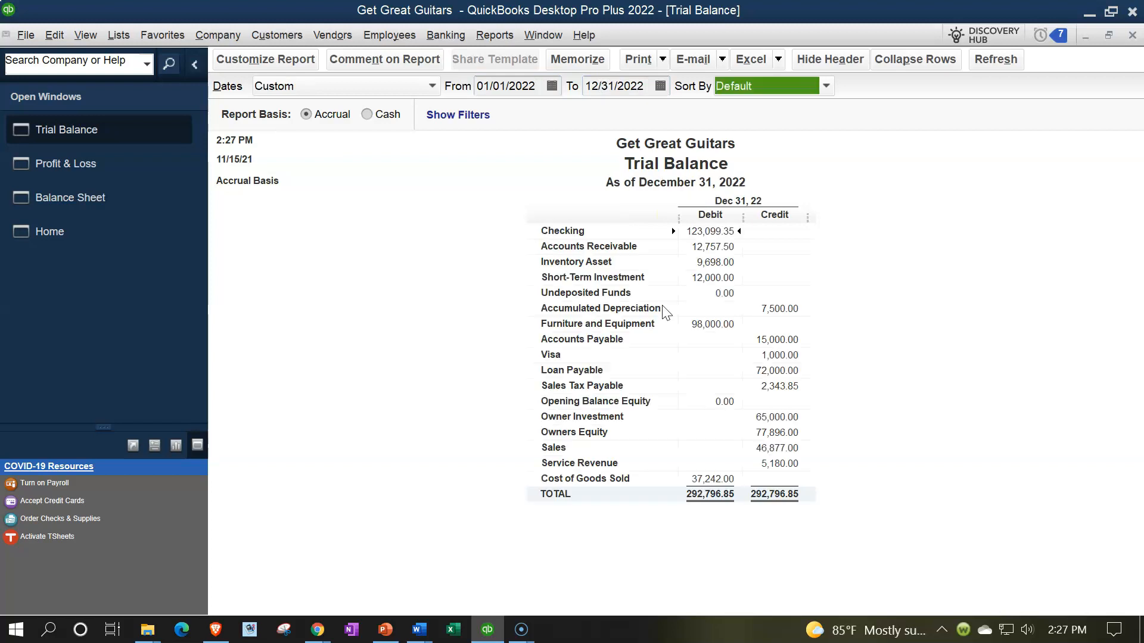
Step: Customize the Trial Balance report with a column label font size of 14, applied to all related fonts
{"action": "left_click", "coordinate": [296, 64]}
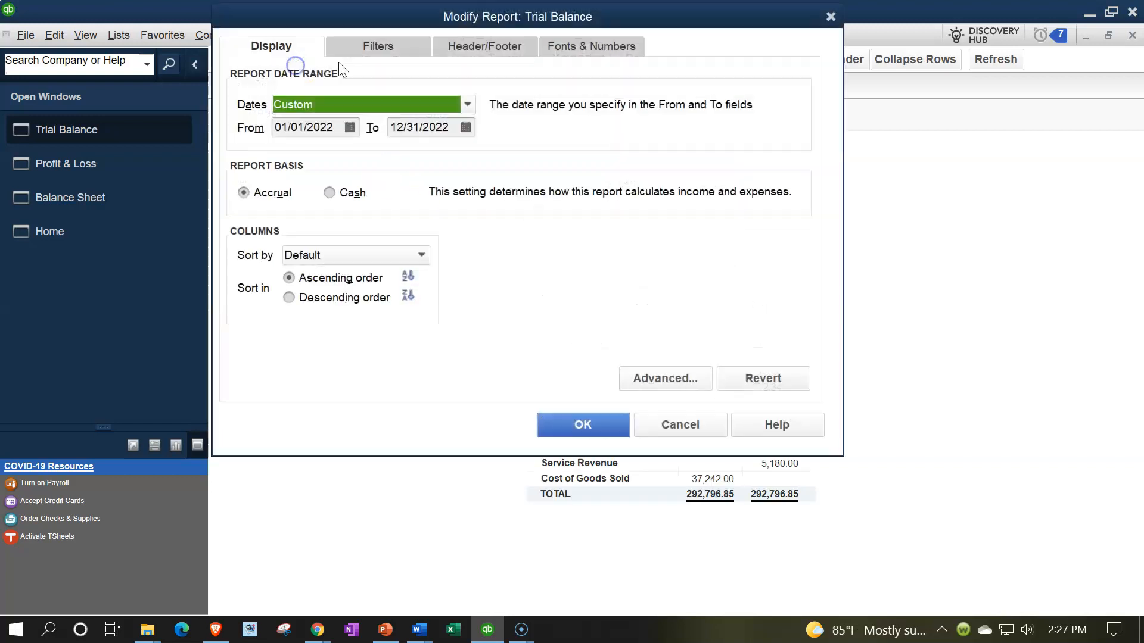
{"action": "left_click", "coordinate": [586, 48]}
{"action": "left_click", "coordinate": [501, 272]}
{"action": "scroll", "coordinate": [498, 223], "scroll_direction": "down", "scroll_amount": 1}
{"action": "left_click", "coordinate": [497, 223]}
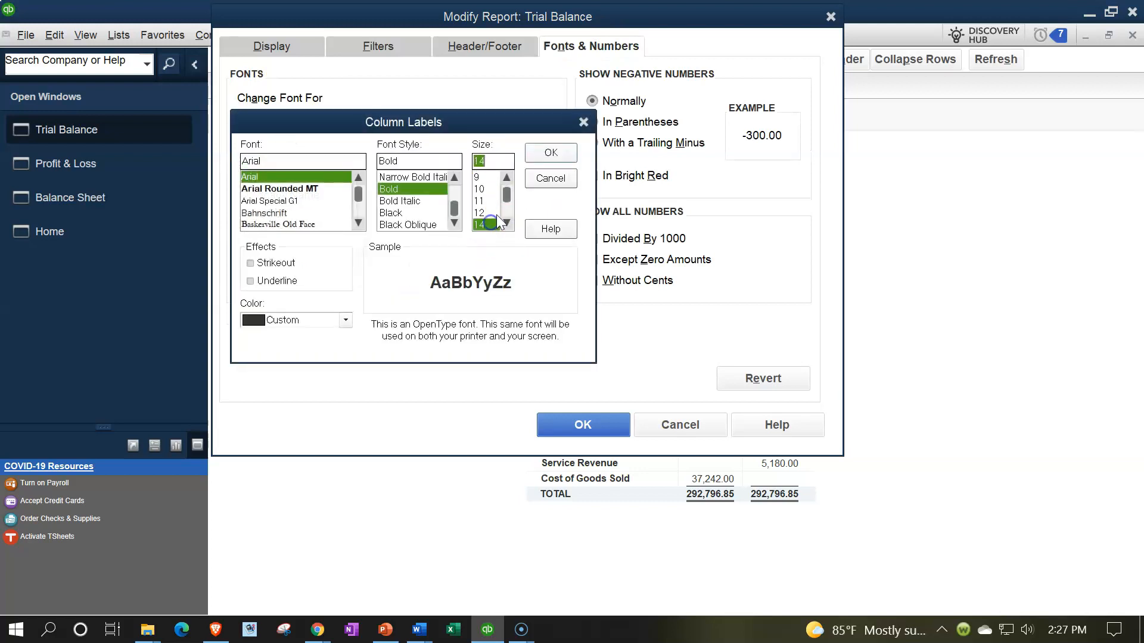
{"action": "left_click", "coordinate": [547, 153]}
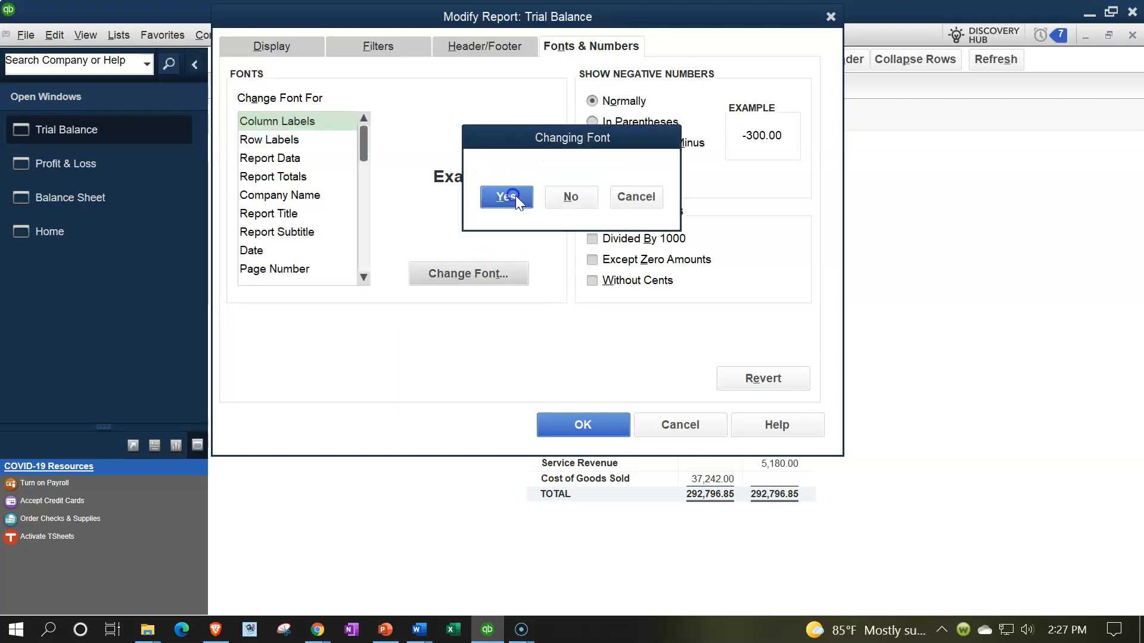
{"action": "left_click", "coordinate": [513, 198]}
{"action": "left_click", "coordinate": [585, 426]}
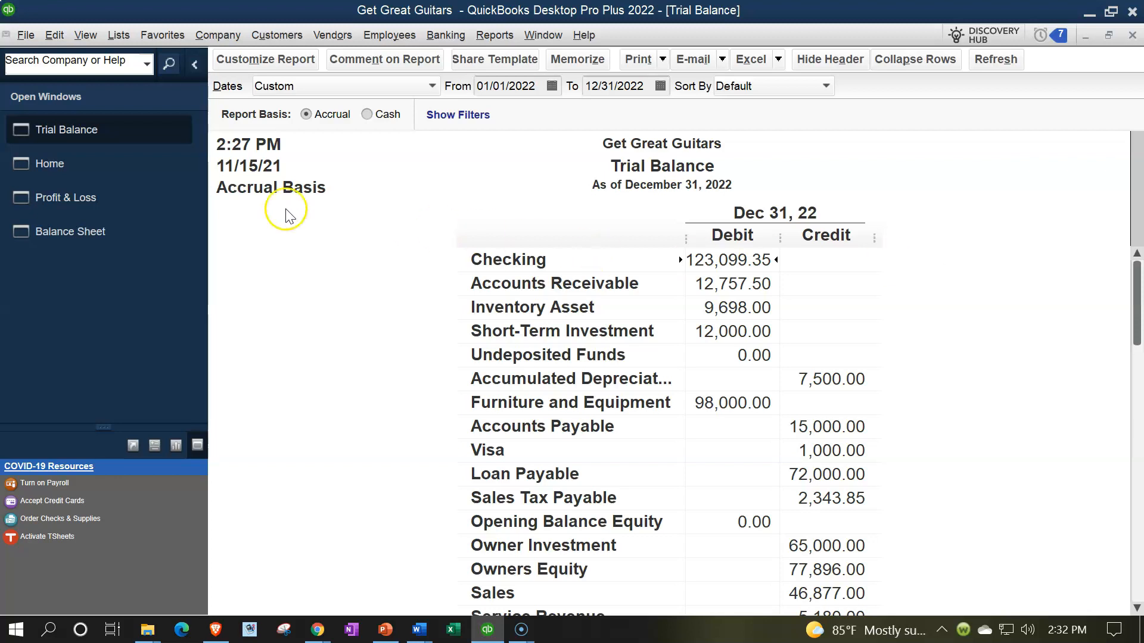
Step: Review the home page flowchart and the open Trial Balance, Profit & Loss and Balance Sheet reports
{"action": "left_click", "coordinate": [97, 172]}
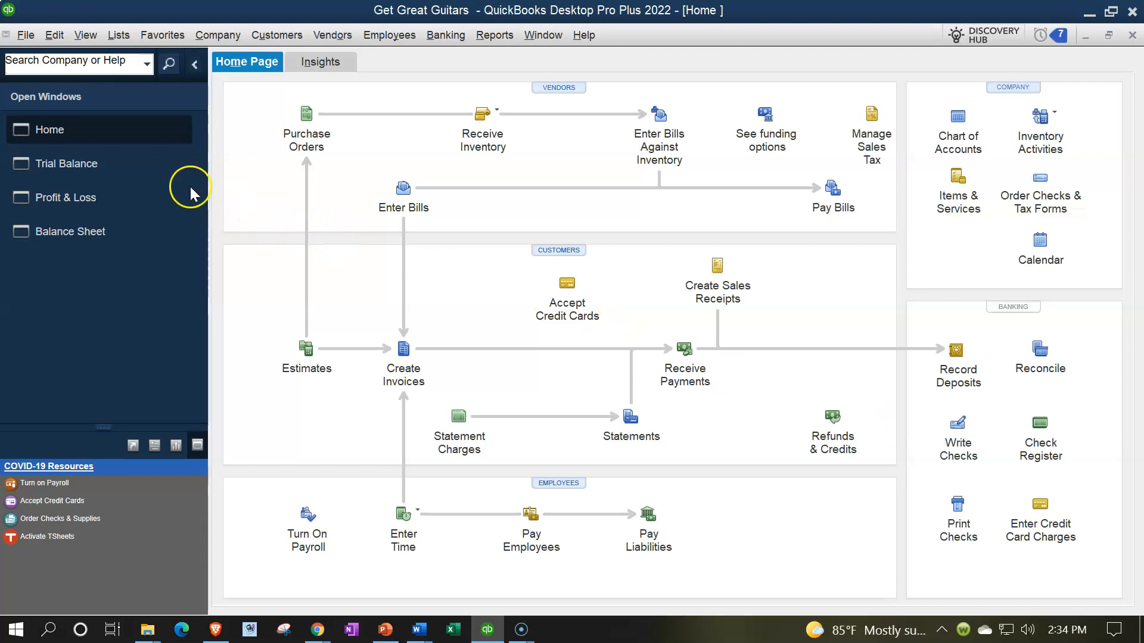
{"action": "left_click", "coordinate": [131, 164]}
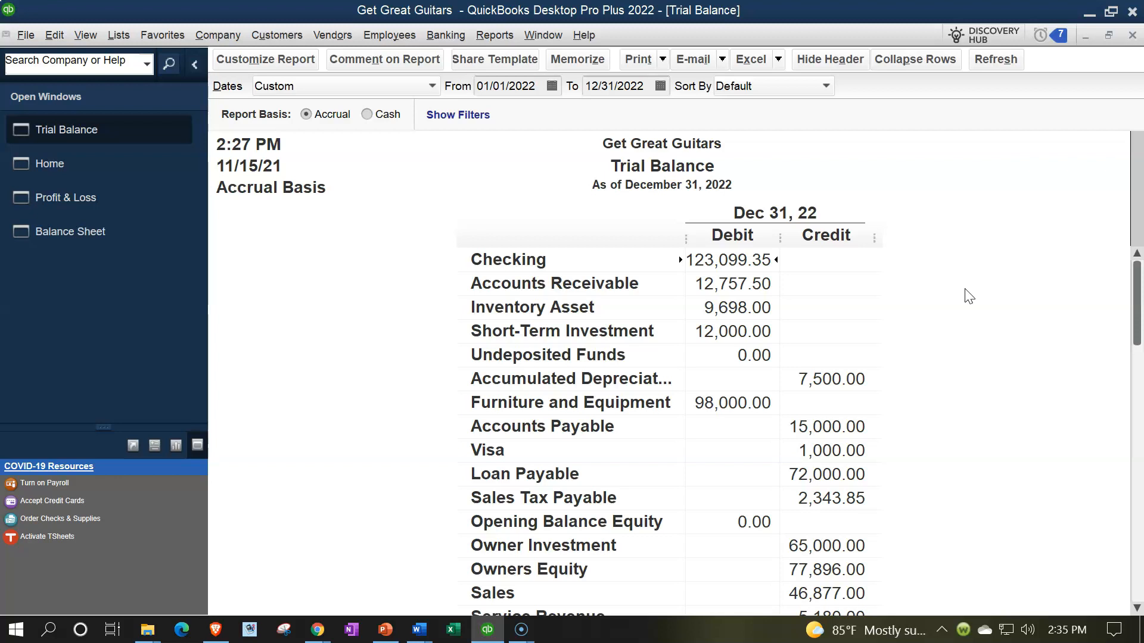
{"action": "left_click", "coordinate": [115, 211]}
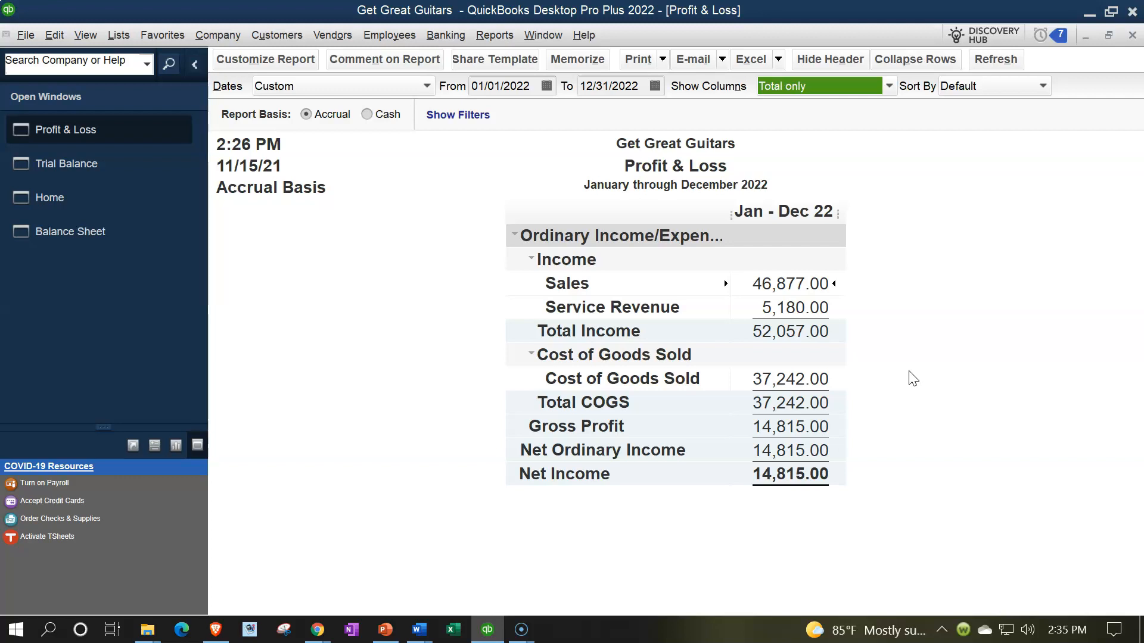
{"action": "left_click", "coordinate": [832, 428]}
{"action": "left_click", "coordinate": [130, 233]}
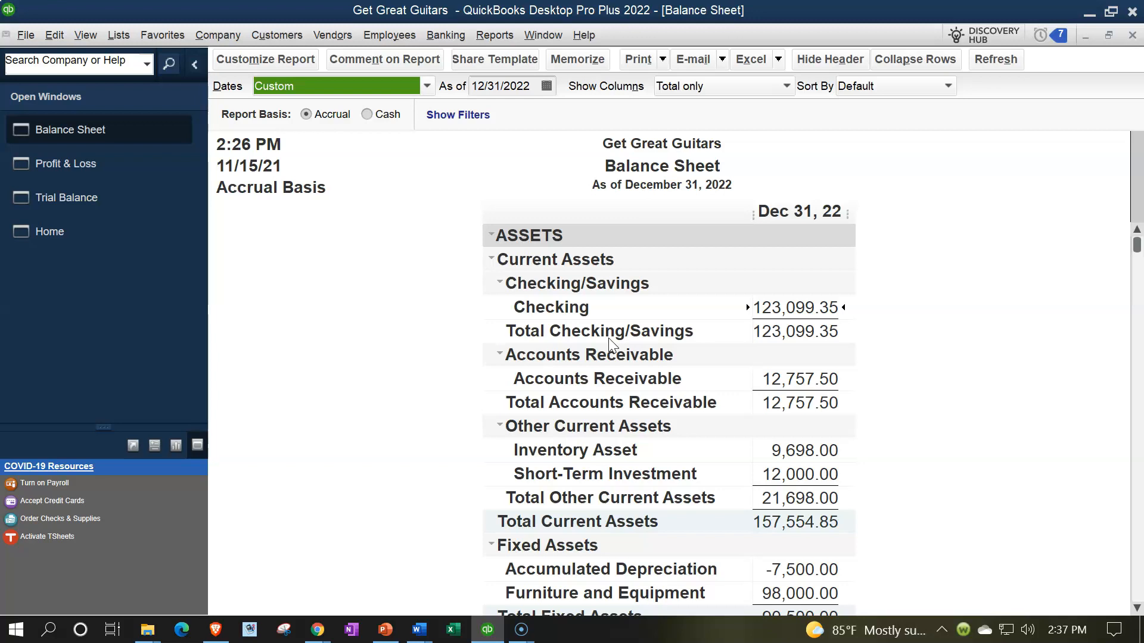
Step: Start a new check from the Checking account and date it 01/26/2022
{"action": "left_click", "coordinate": [51, 234]}
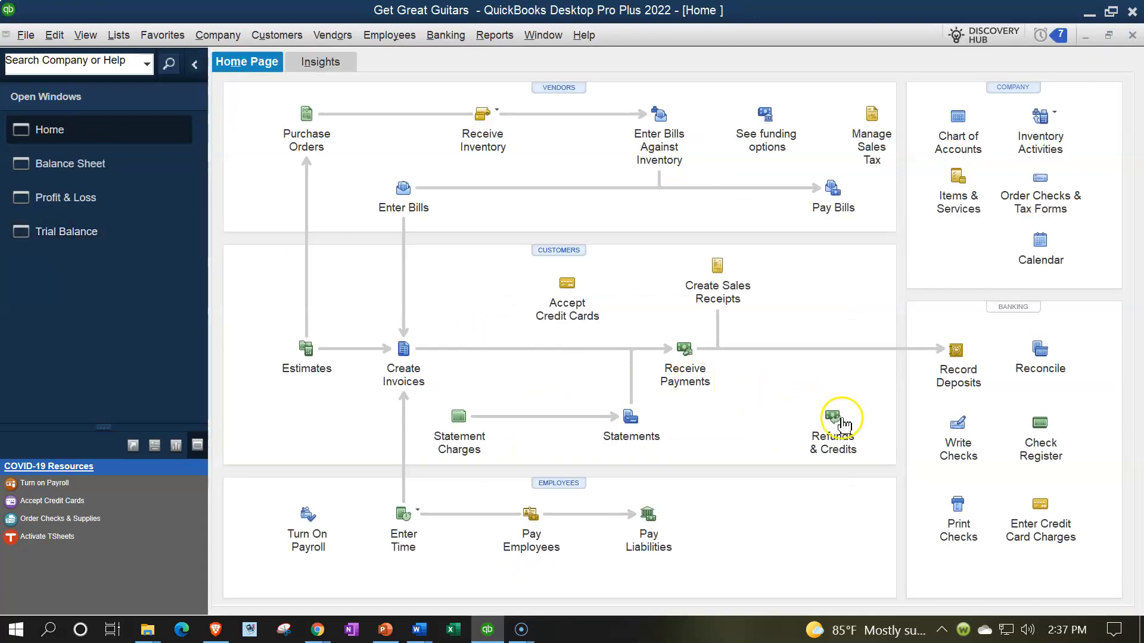
{"action": "left_click", "coordinate": [954, 444]}
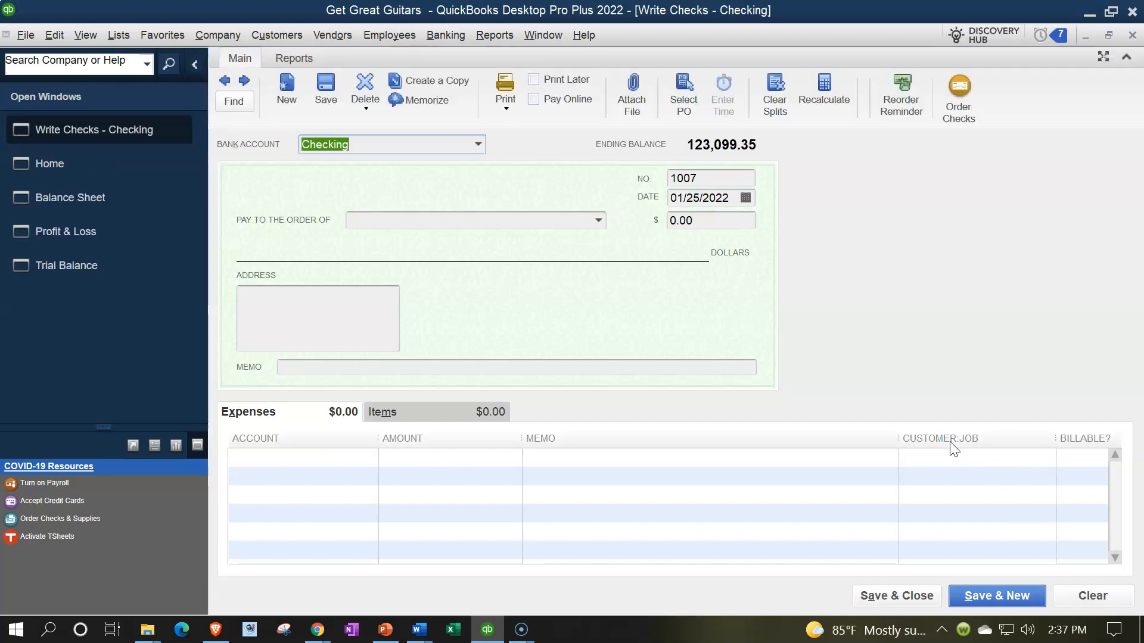
{"action": "key", "text": "Tab"}
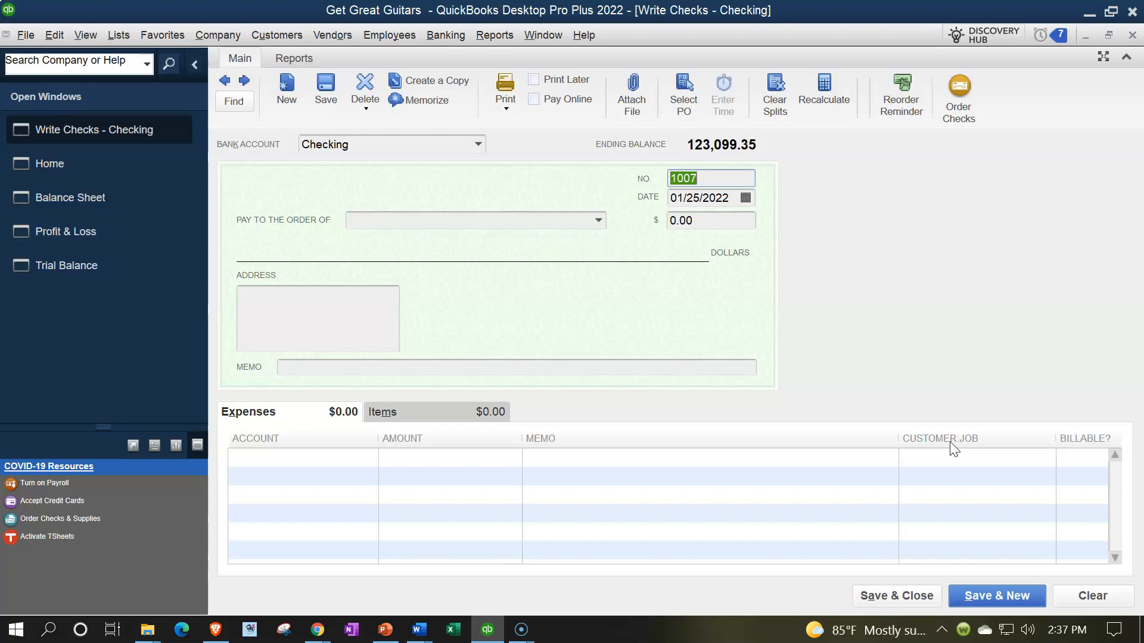
{"action": "key", "text": "Tab"}
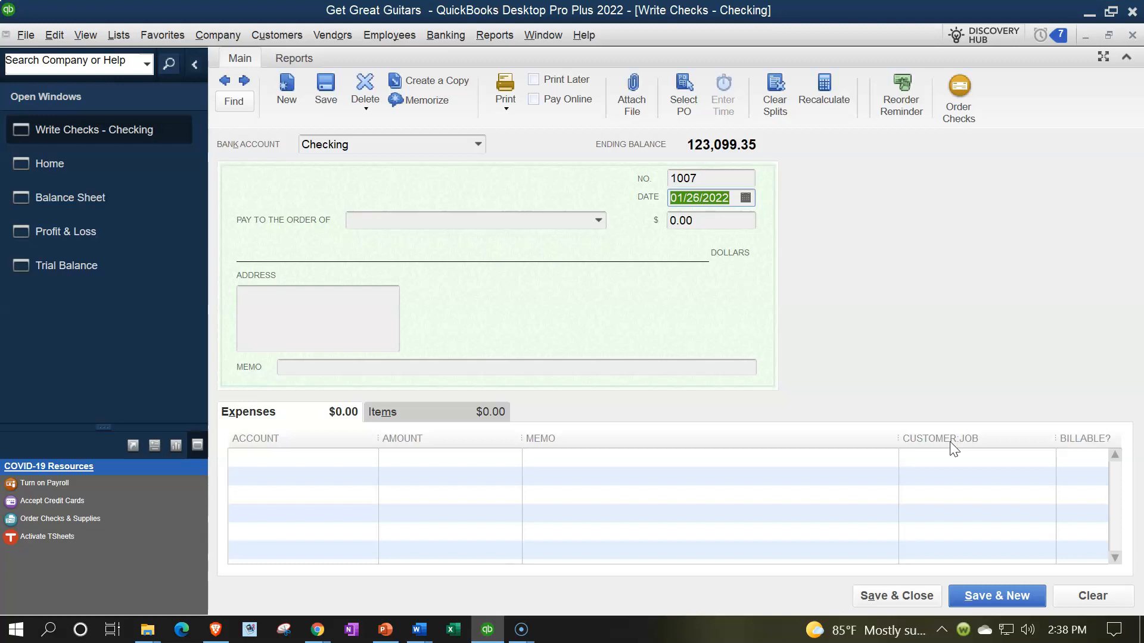
{"action": "key", "text": "Tab"}
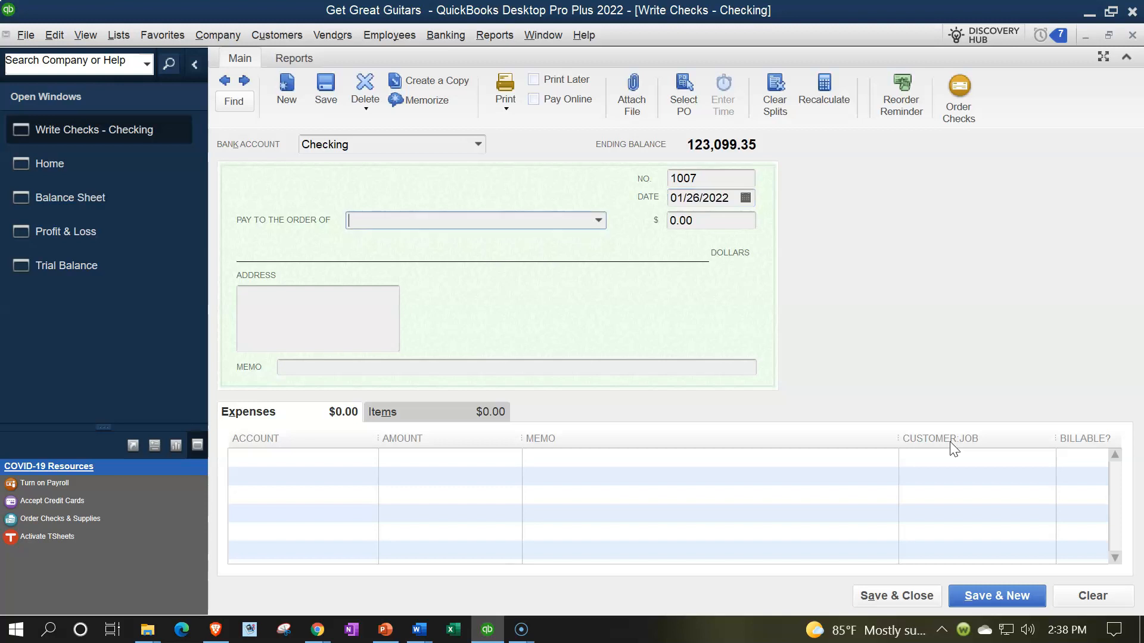
Step: Make the check payable to Safe Insurance Co and quick-add that name as a vendor
{"action": "type", "text": "A"}
{"action": "key", "text": "BackSpace"}
{"action": "key", "text": "BackSpace"}
{"action": "type", "text": "Saf"}
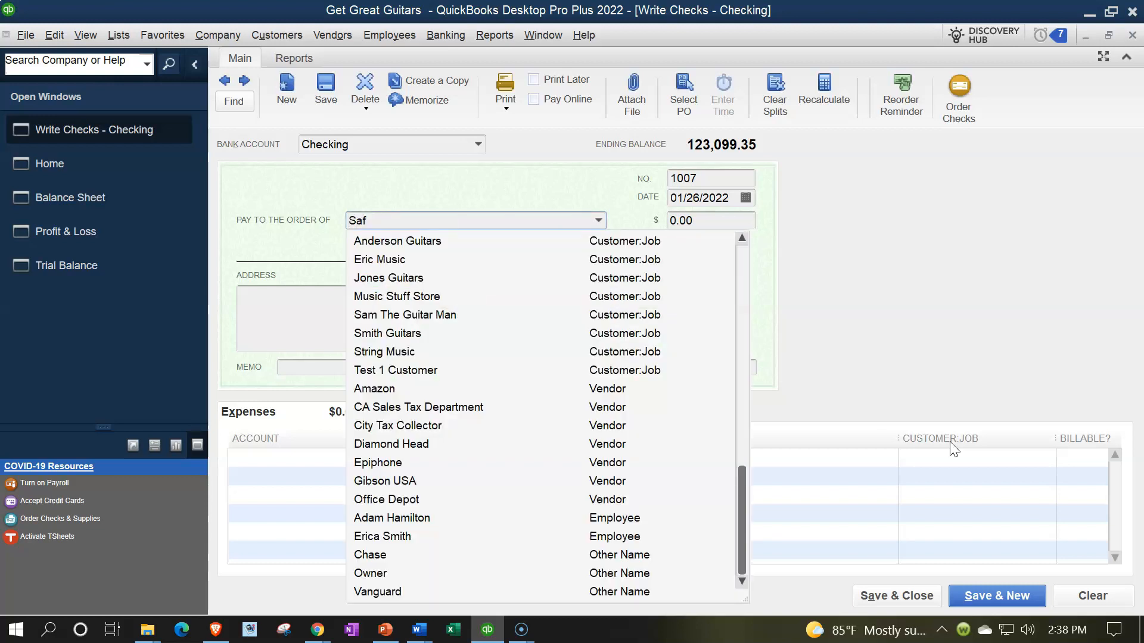
{"action": "type", "text": "e Insurance Co"}
{"action": "key", "text": "Tab"}
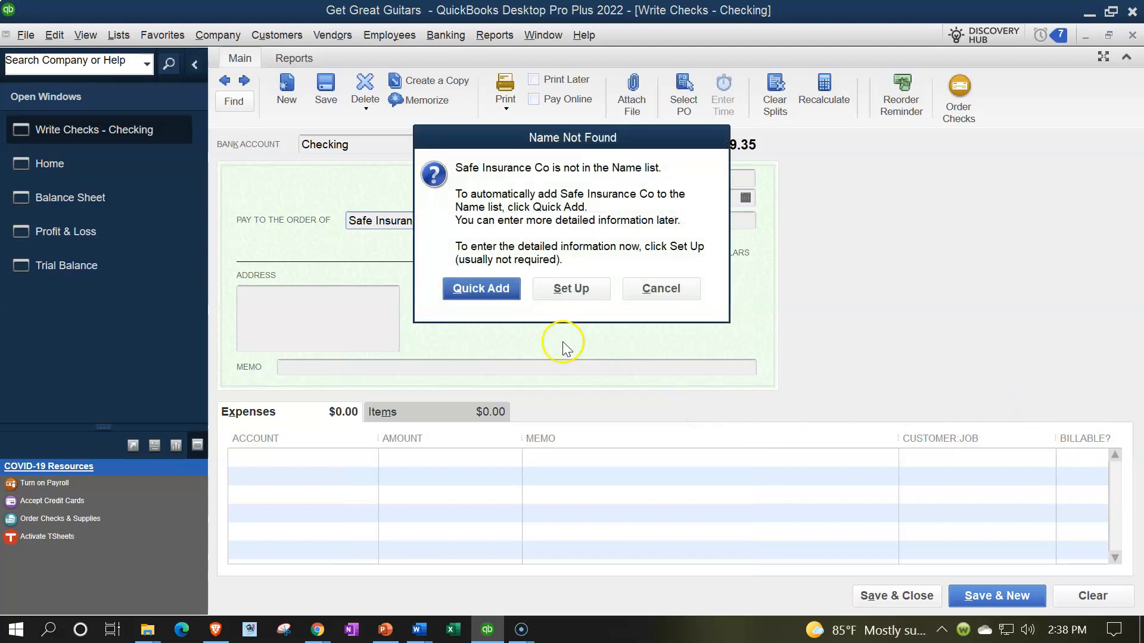
{"action": "left_click", "coordinate": [494, 296]}
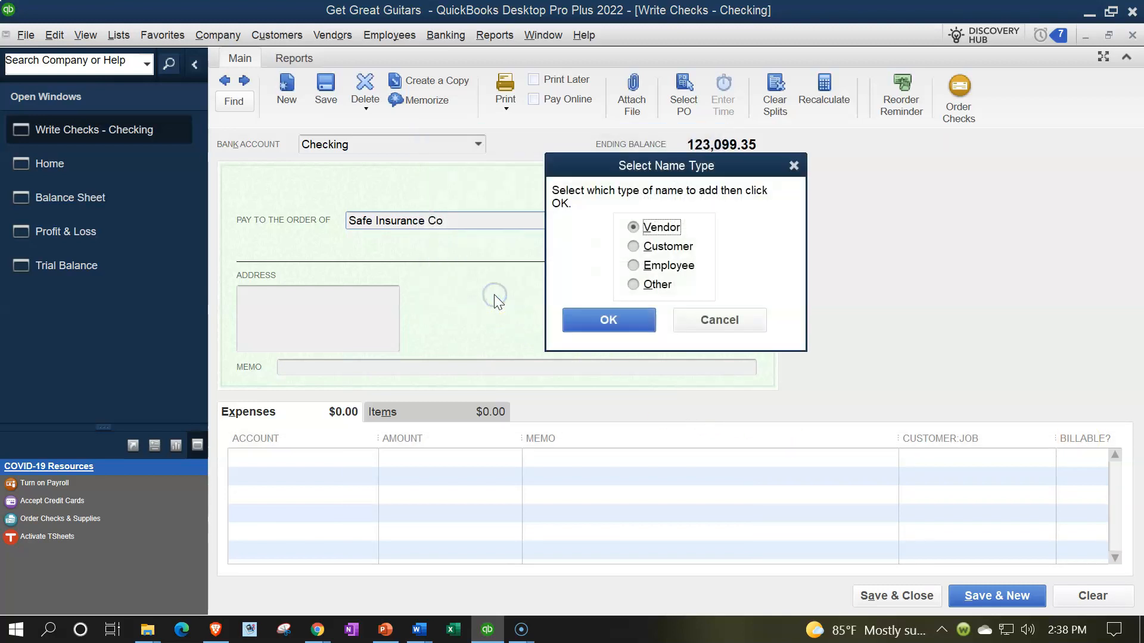
{"action": "left_click", "coordinate": [610, 321]}
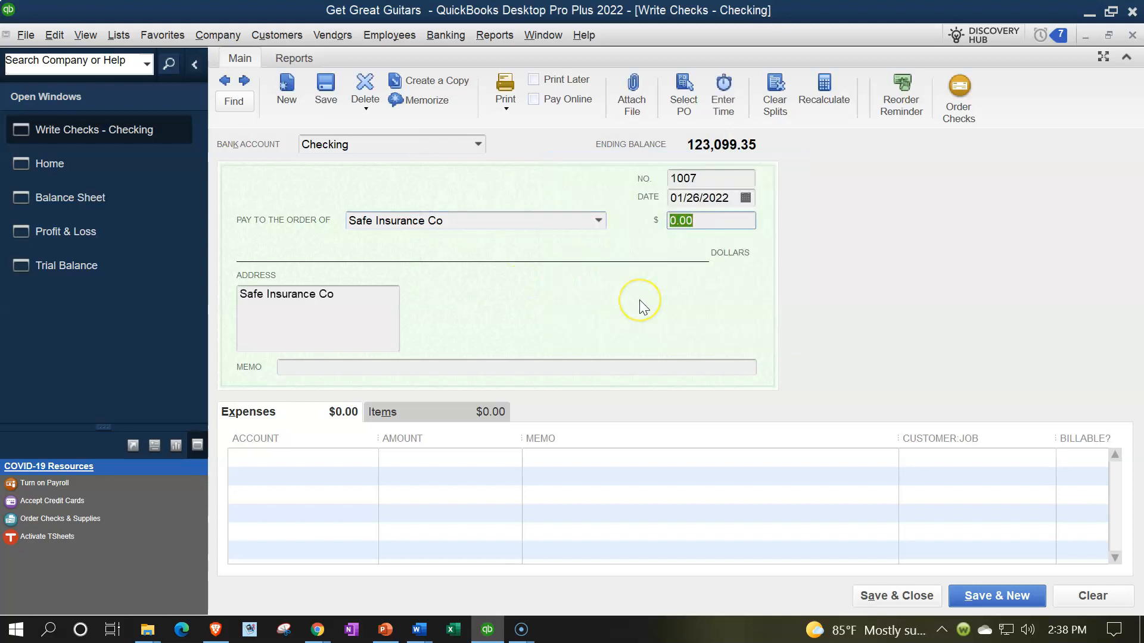
Step: Set the check amount to 12,000.00 and go to the account of the first expense line
{"action": "type", "text": "12000"}
{"action": "key", "text": "Tab"}
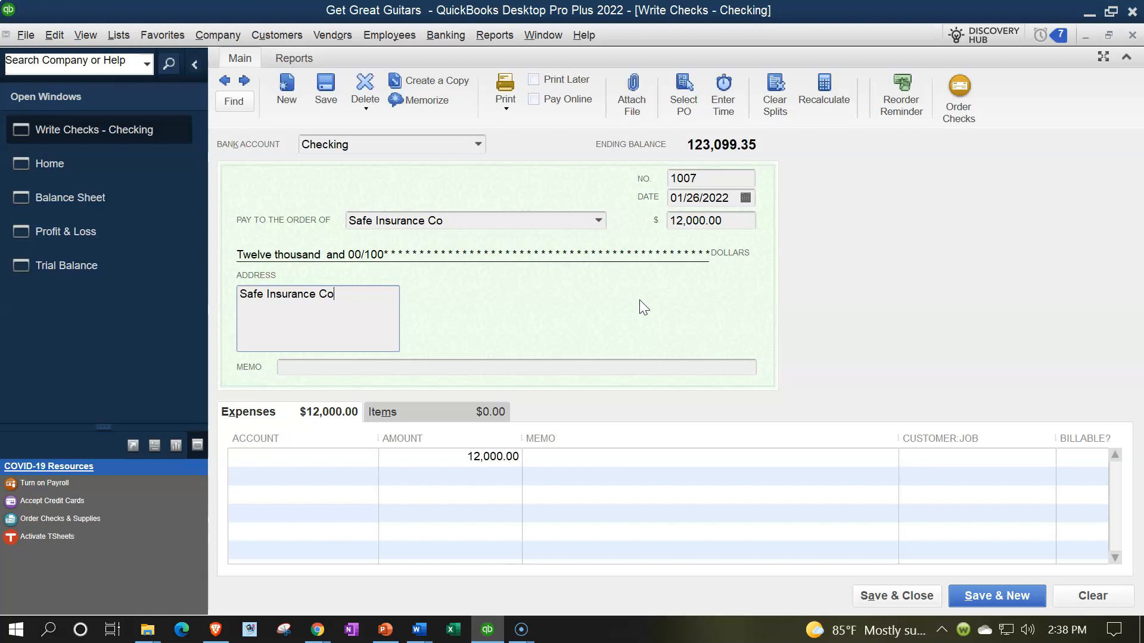
{"action": "key", "text": "Tab"}
{"action": "key", "text": "Tab"}
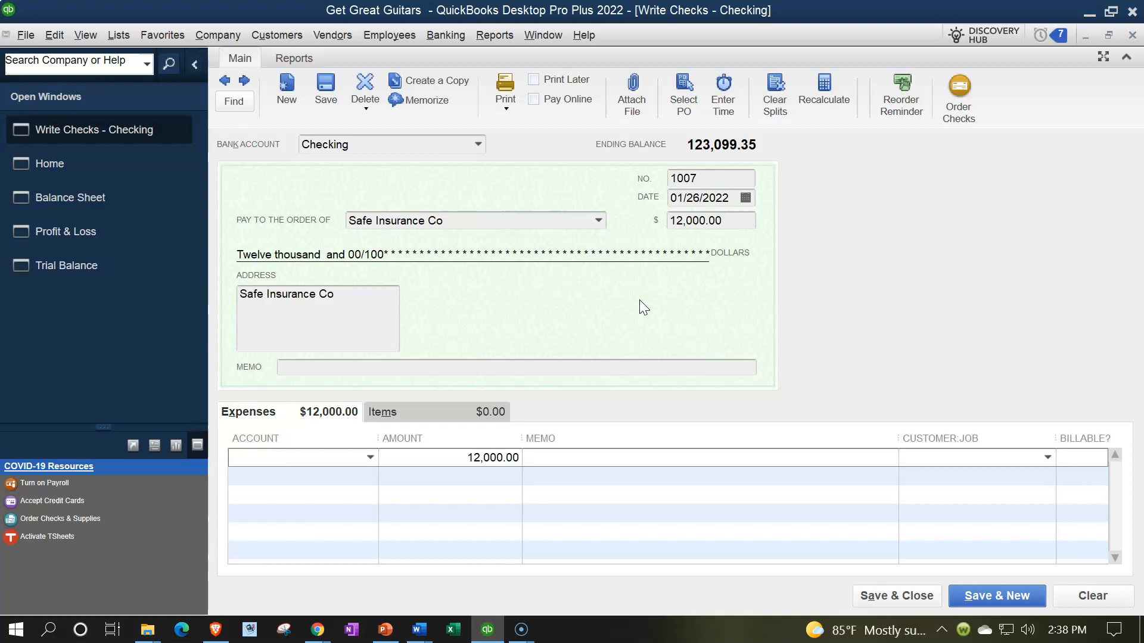
Step: Look through the account list and enter Prepaid Insurance as the account of the first expense line
{"action": "left_click", "coordinate": [370, 458]}
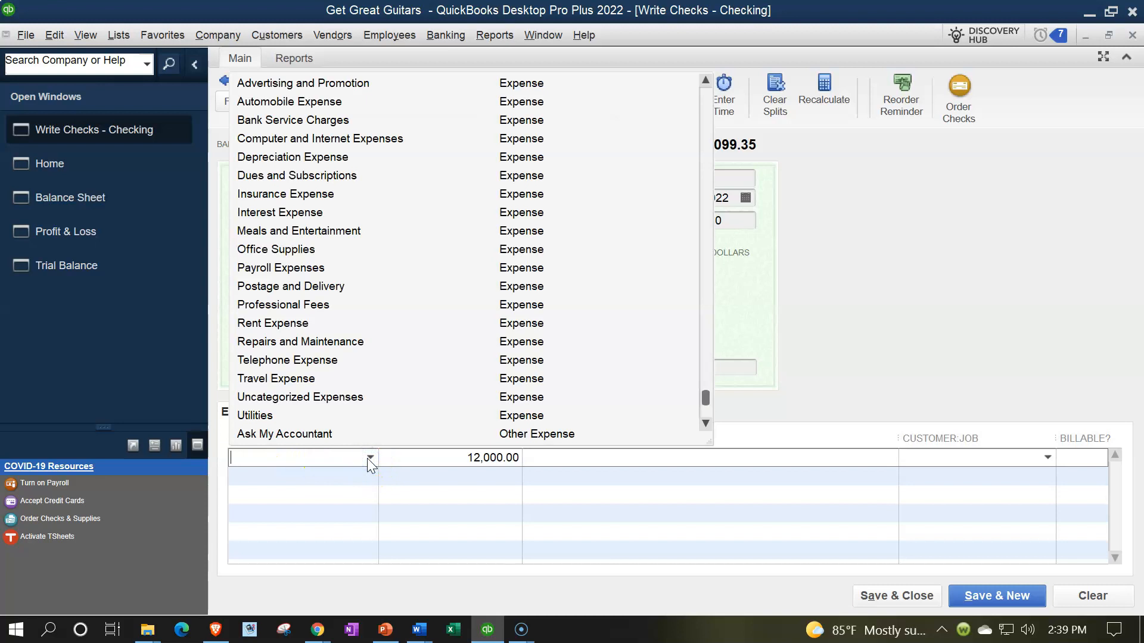
{"action": "left_click", "coordinate": [369, 458]}
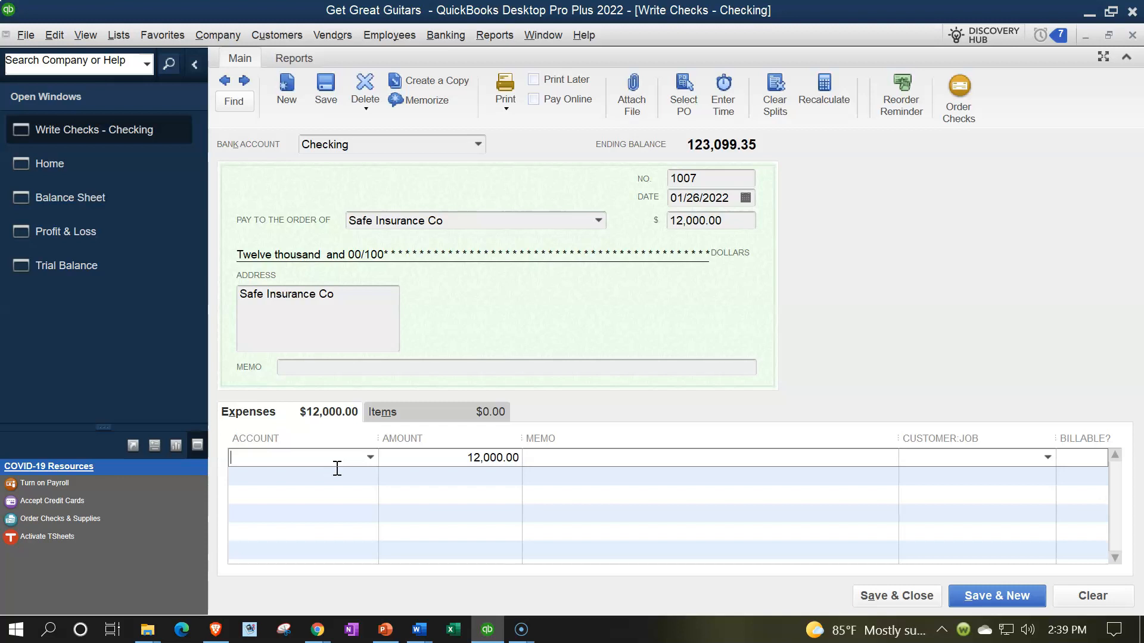
{"action": "left_click", "coordinate": [366, 456]}
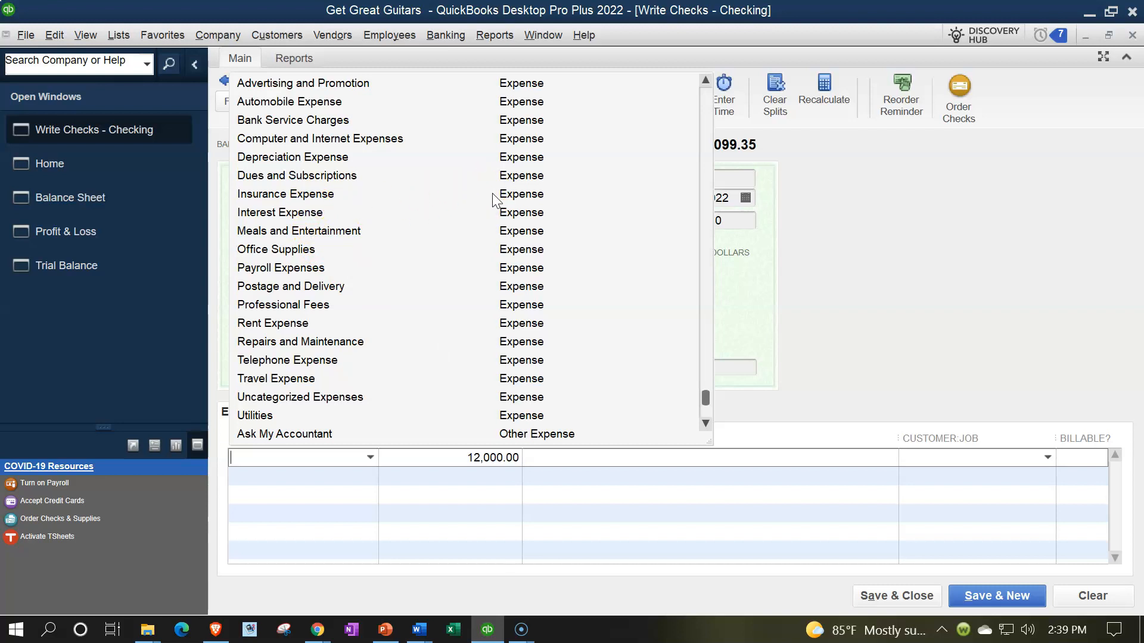
{"action": "scroll", "coordinate": [493, 200], "scroll_direction": "up", "scroll_amount": 3}
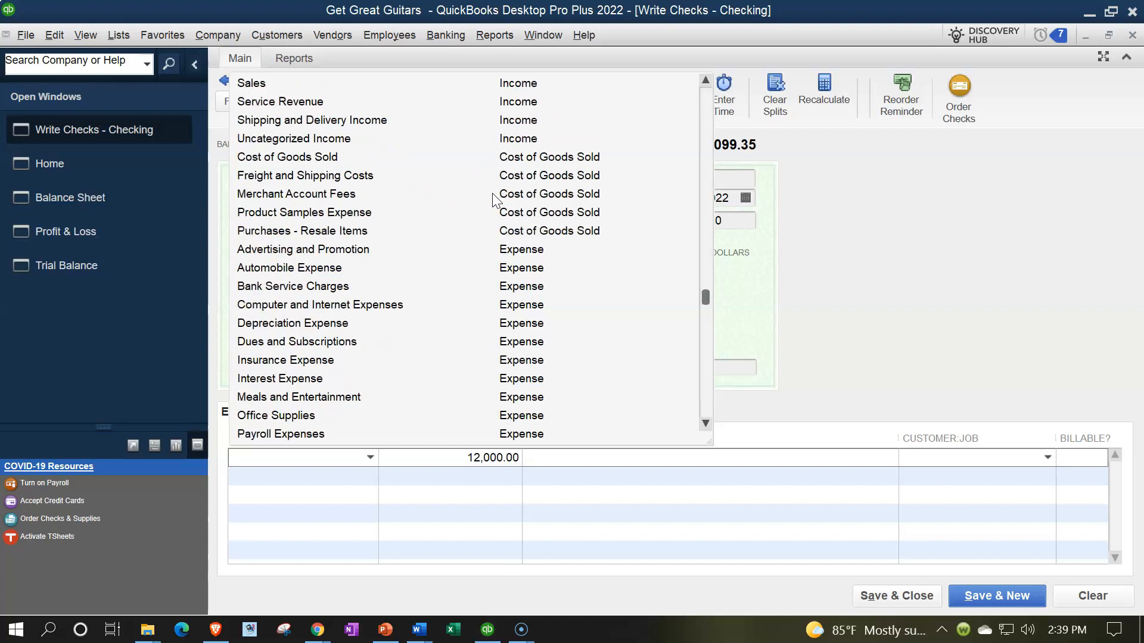
{"action": "scroll", "coordinate": [492, 199], "scroll_direction": "up", "scroll_amount": 6}
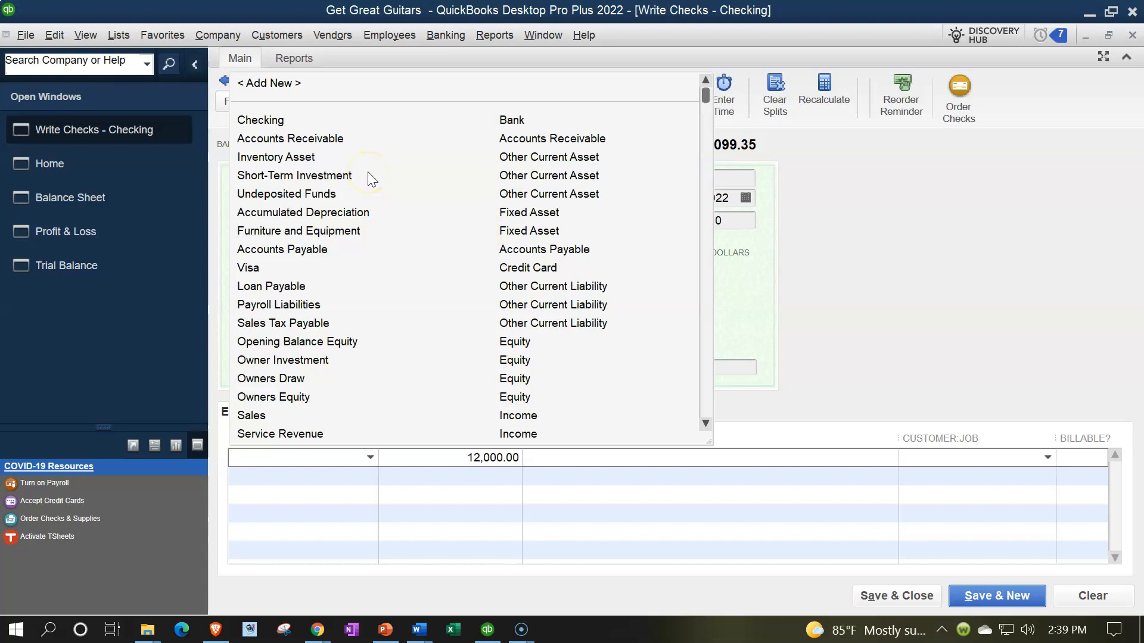
{"action": "left_click", "coordinate": [282, 455]}
{"action": "type", "text": "Pre"}
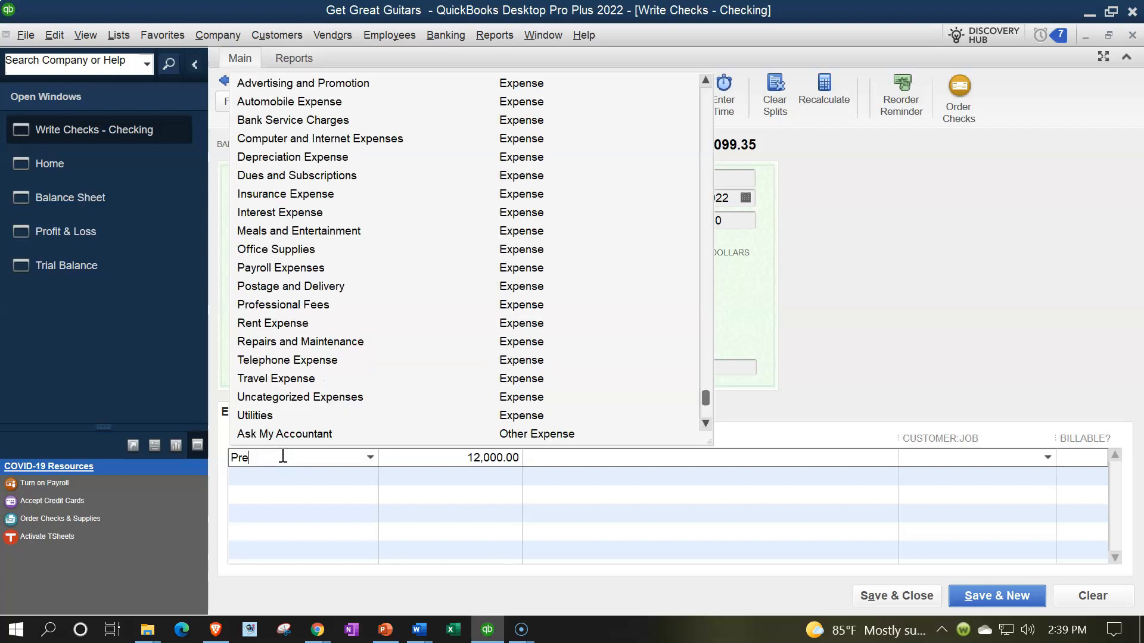
{"action": "type", "text": "paid Insurance"}
{"action": "key", "text": "Tab"}
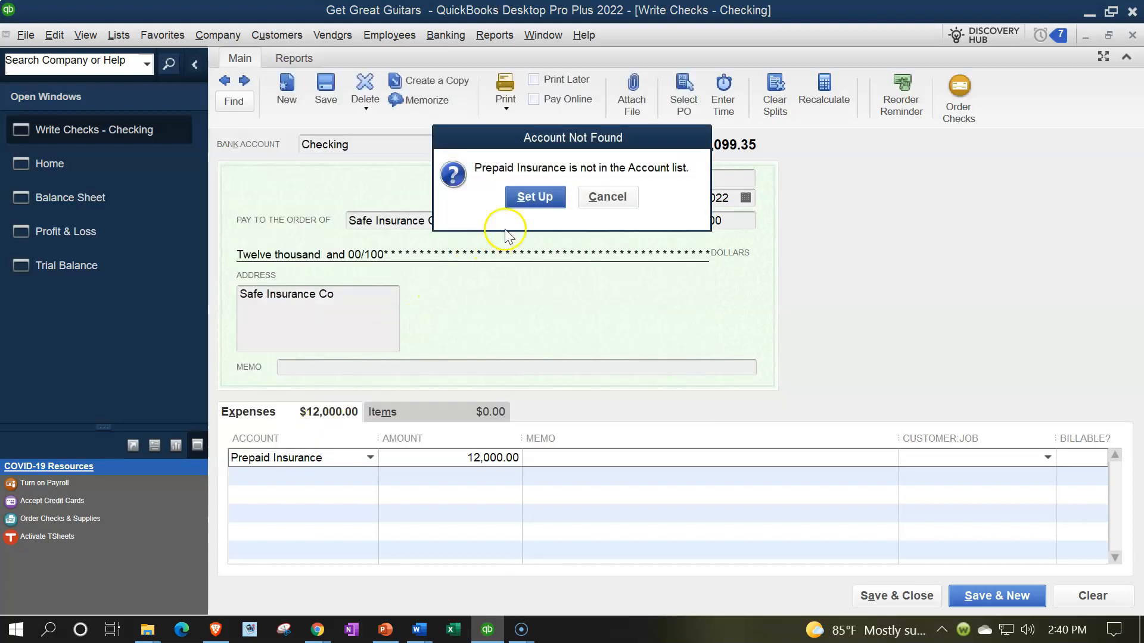
Step: Set up Prepaid Insurance as a new Other Current Asset account and save it
{"action": "left_click", "coordinate": [527, 191]}
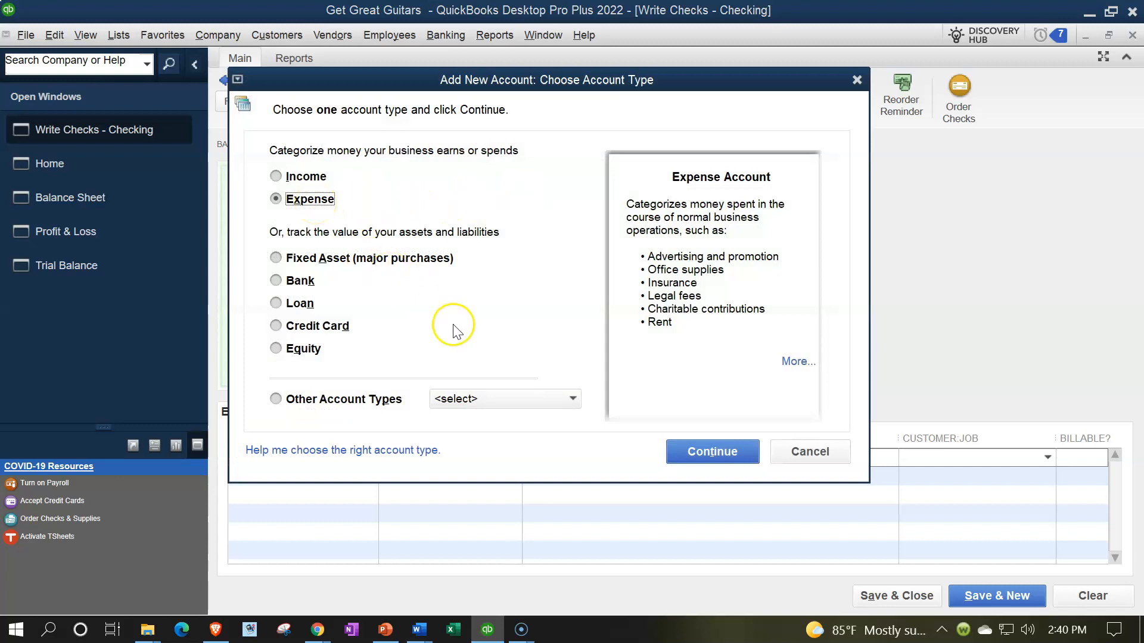
{"action": "left_click", "coordinate": [509, 396]}
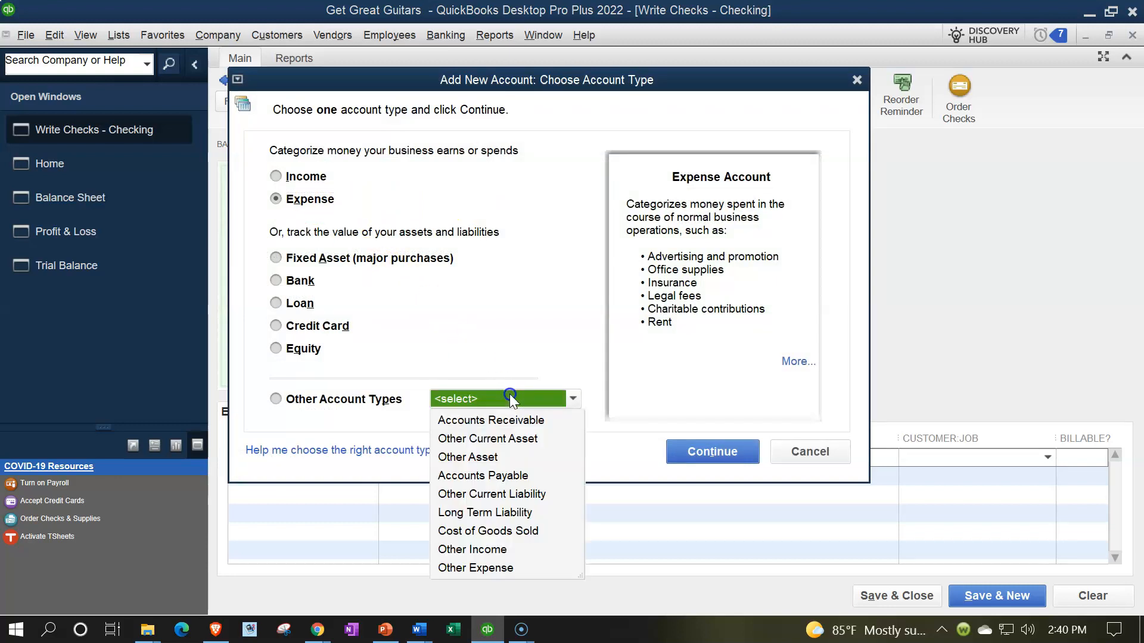
{"action": "left_click", "coordinate": [513, 441]}
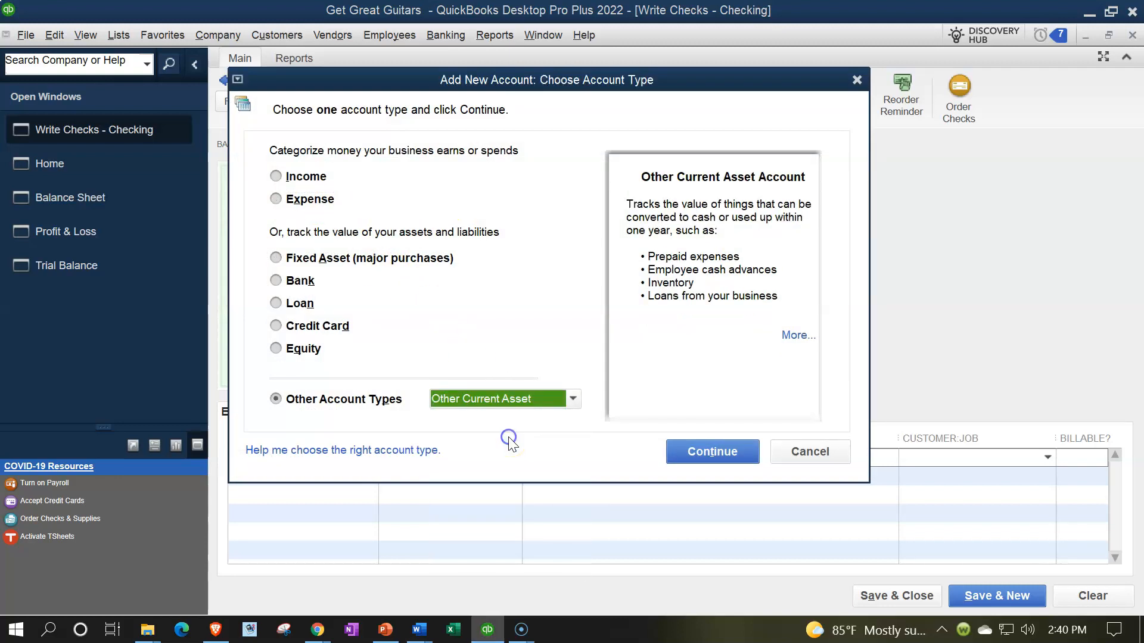
{"action": "left_click", "coordinate": [693, 452]}
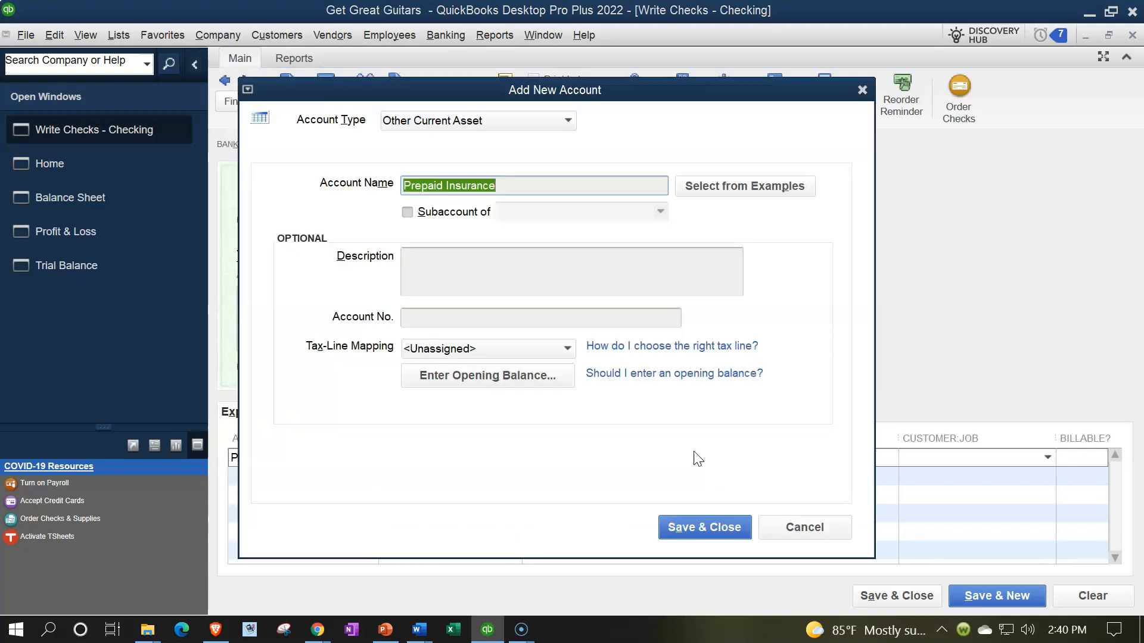
{"action": "key", "text": "Tab"}
{"action": "key", "text": "Tab"}
{"action": "key", "text": "Tab"}
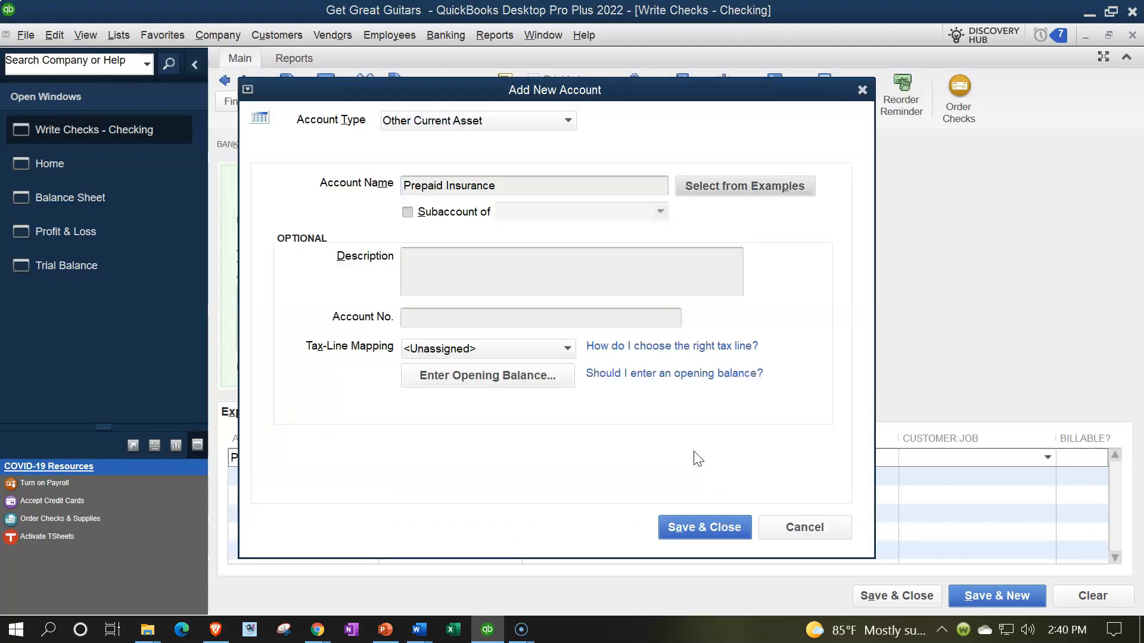
{"action": "left_click", "coordinate": [703, 529]}
Step: Add the memo "Paid for a year" to the expense line, then save and close the check
{"action": "key", "text": "Tab"}
{"action": "type", "text": "Paid for "}
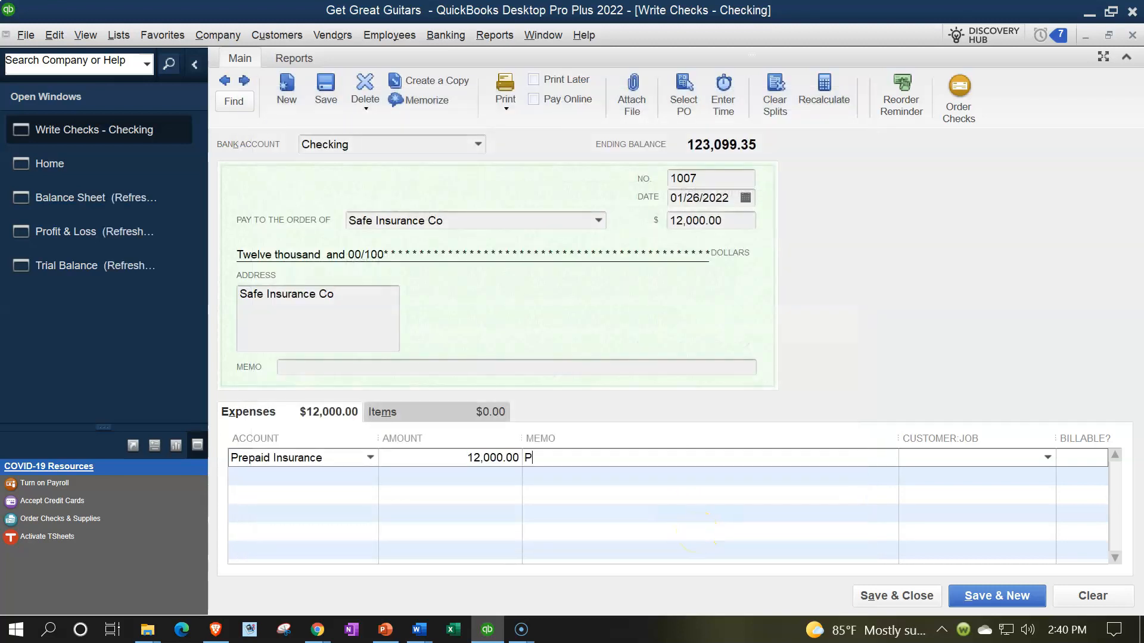
{"action": "type", "text": "a year"}
{"action": "left_click", "coordinate": [872, 599]}
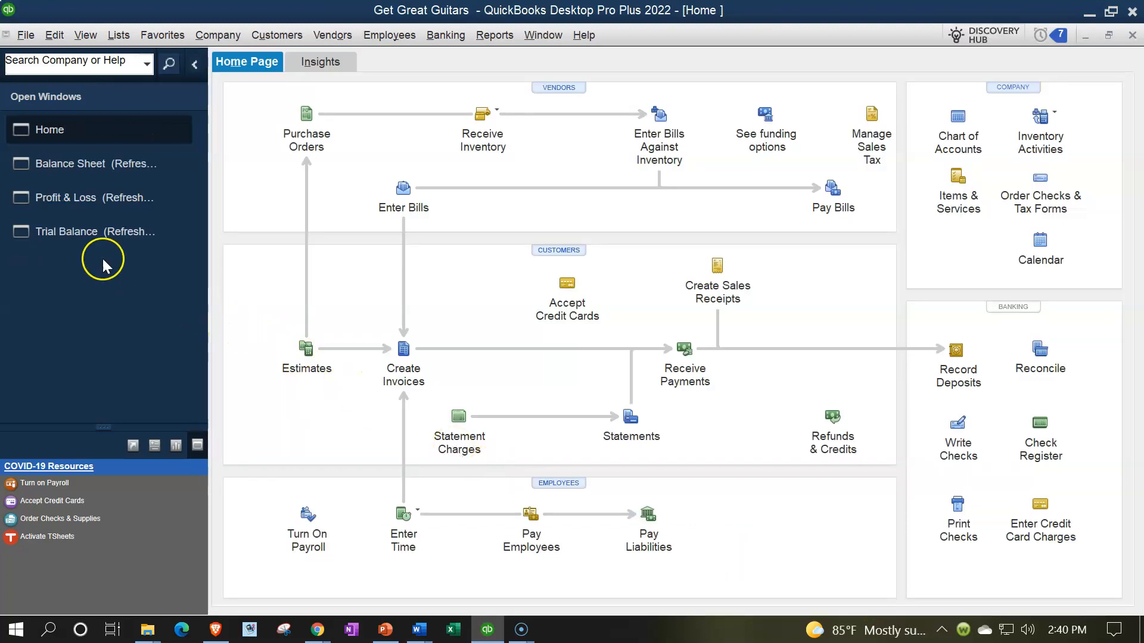
Step: Examine the refreshed Trial Balance, including the transactions behind Checking, the Prepaid Insurance balance and the totals
{"action": "left_click", "coordinate": [88, 232]}
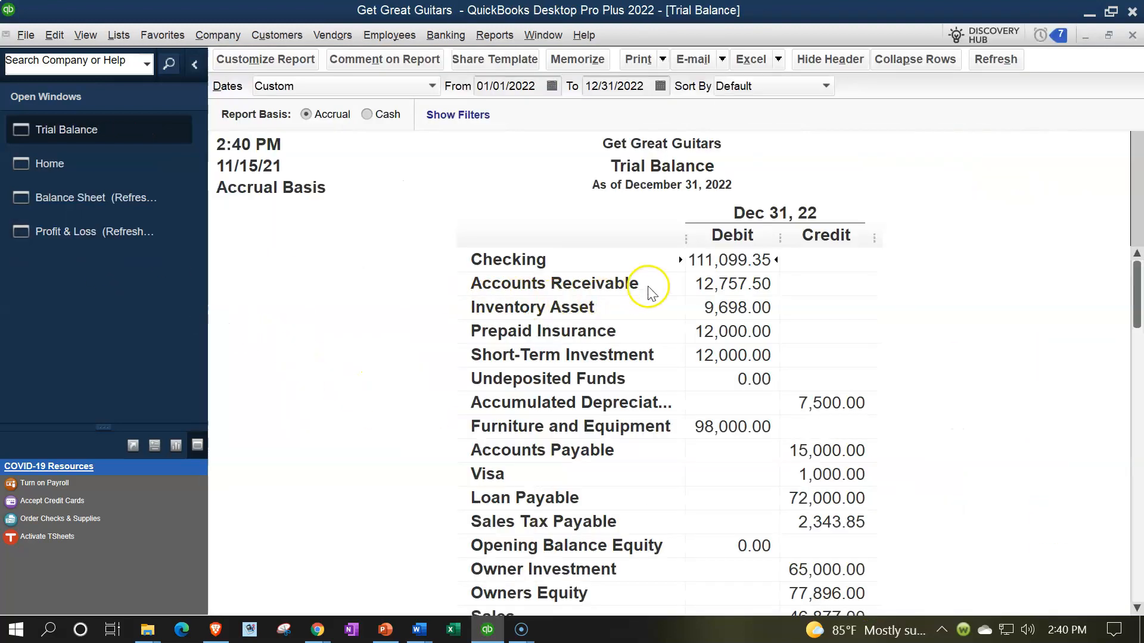
{"action": "double_click", "coordinate": [702, 261]}
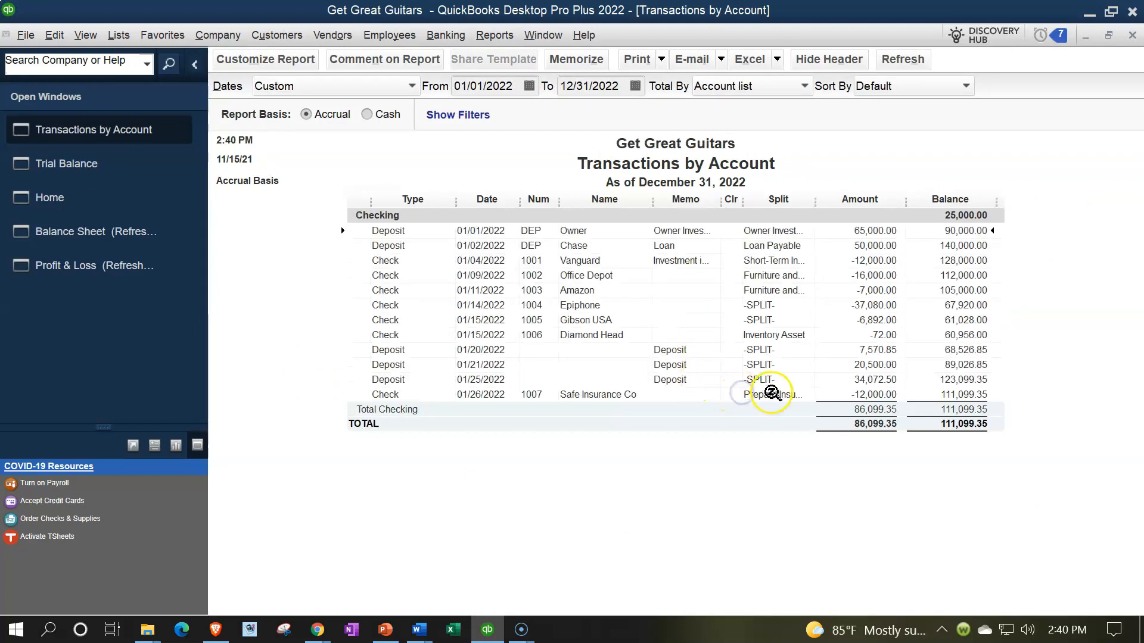
{"action": "left_click", "coordinate": [1131, 35]}
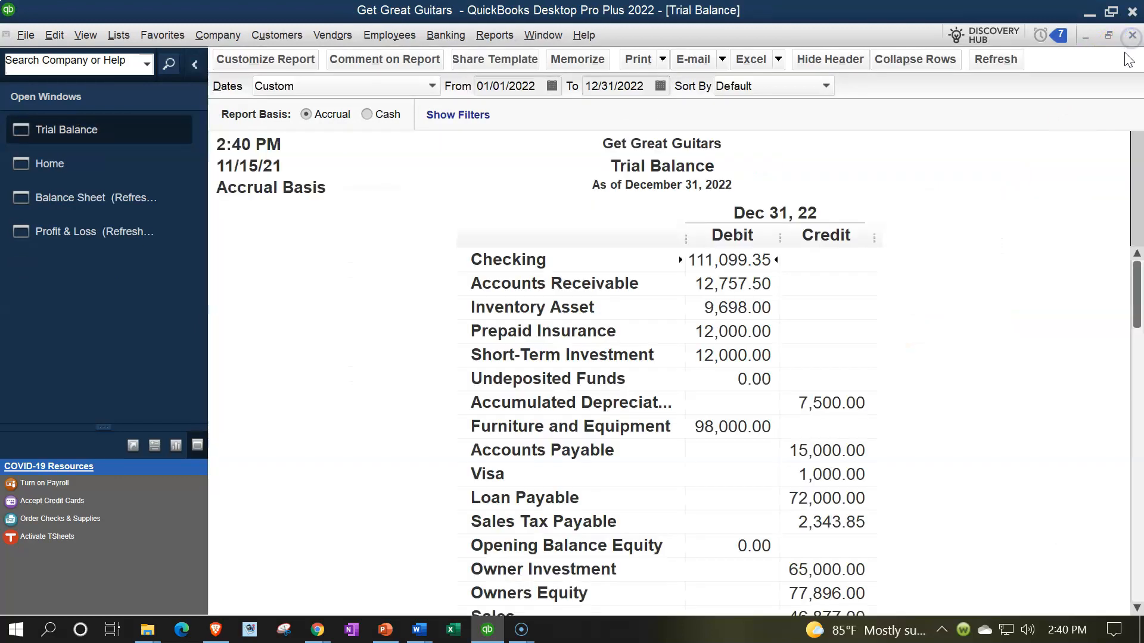
{"action": "double_click", "coordinate": [741, 334]}
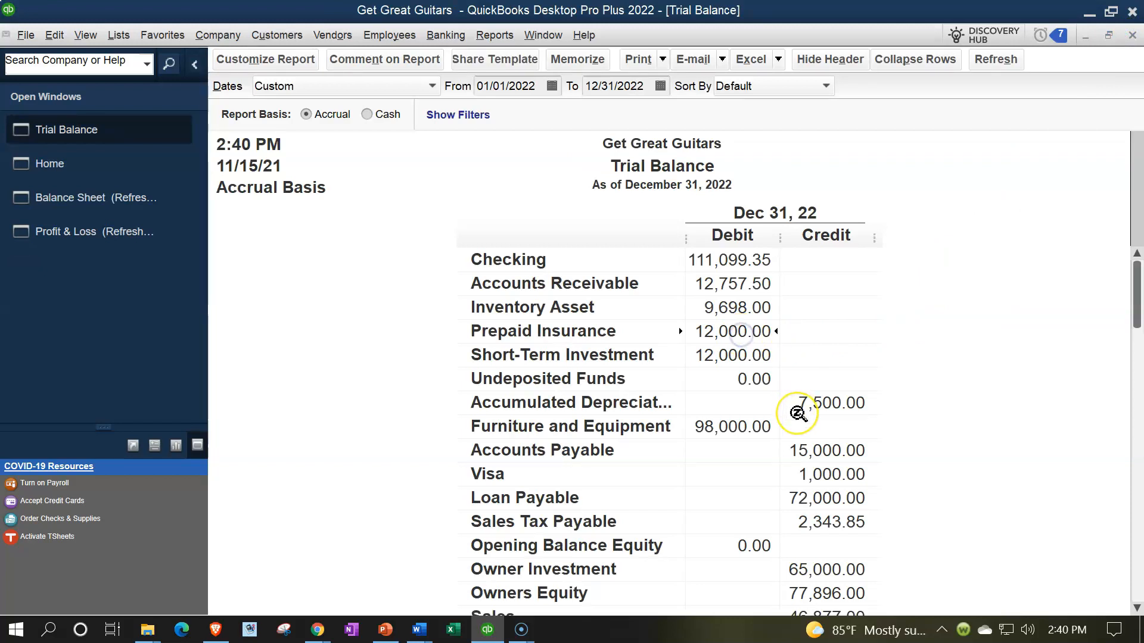
{"action": "scroll", "coordinate": [792, 417], "scroll_direction": "down", "scroll_amount": 3}
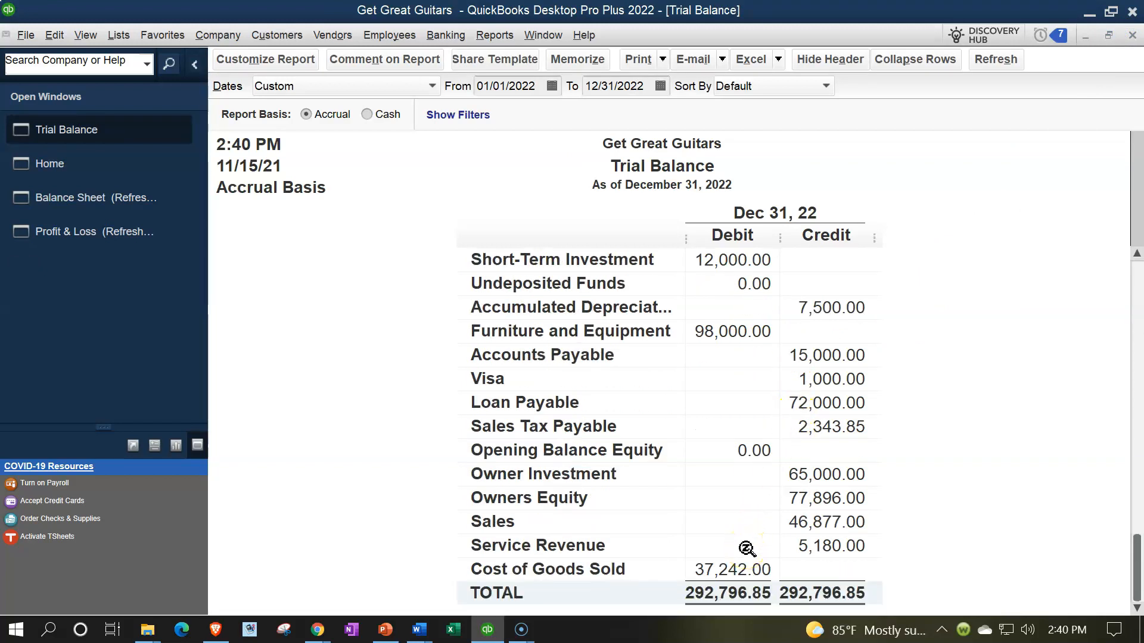
Step: Check the refreshed Profit & Loss report and return to the home page
{"action": "left_click", "coordinate": [117, 236]}
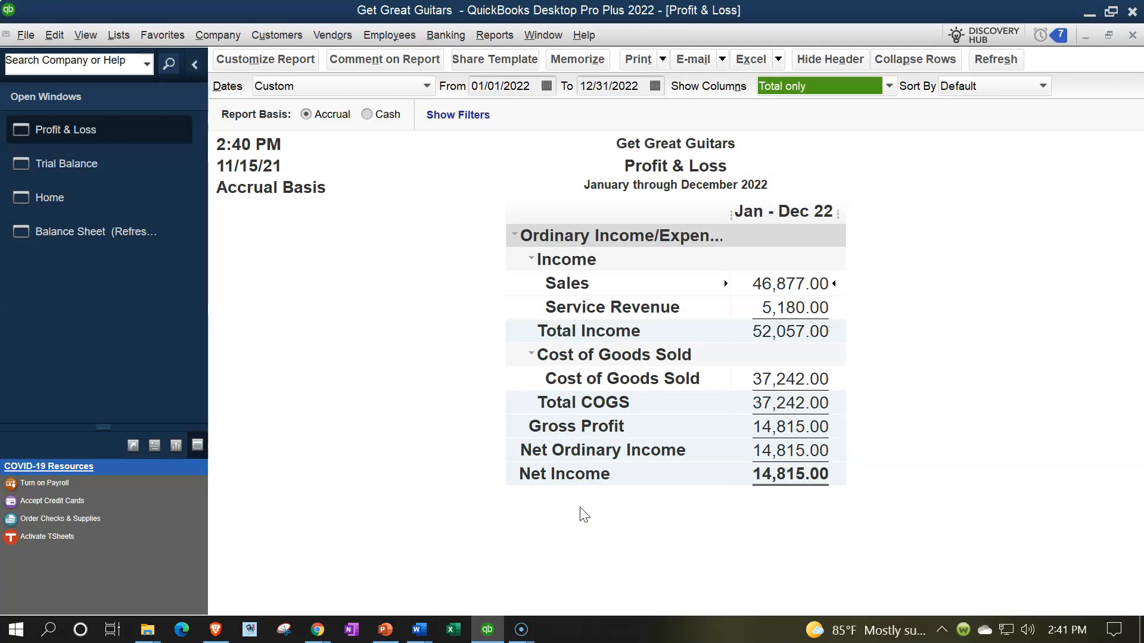
{"action": "left_click", "coordinate": [445, 466]}
{"action": "left_click", "coordinate": [115, 192]}
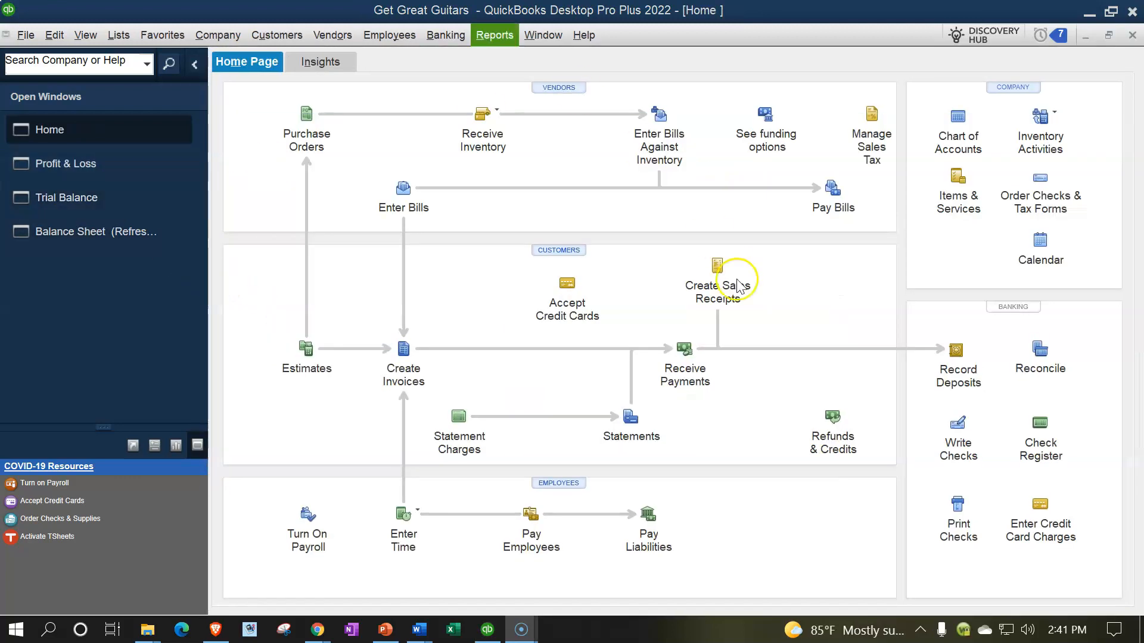
Step: Start a new check from the Checking account payable to Staples and quick-add that name as a vendor
{"action": "left_click", "coordinate": [956, 429]}
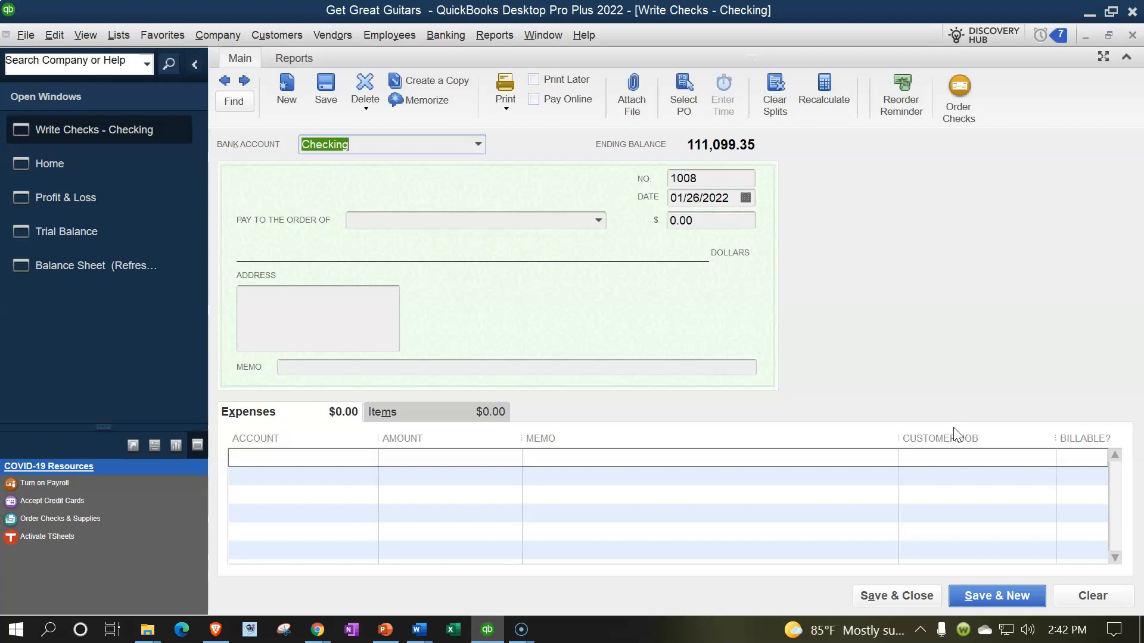
{"action": "key", "text": "Tab"}
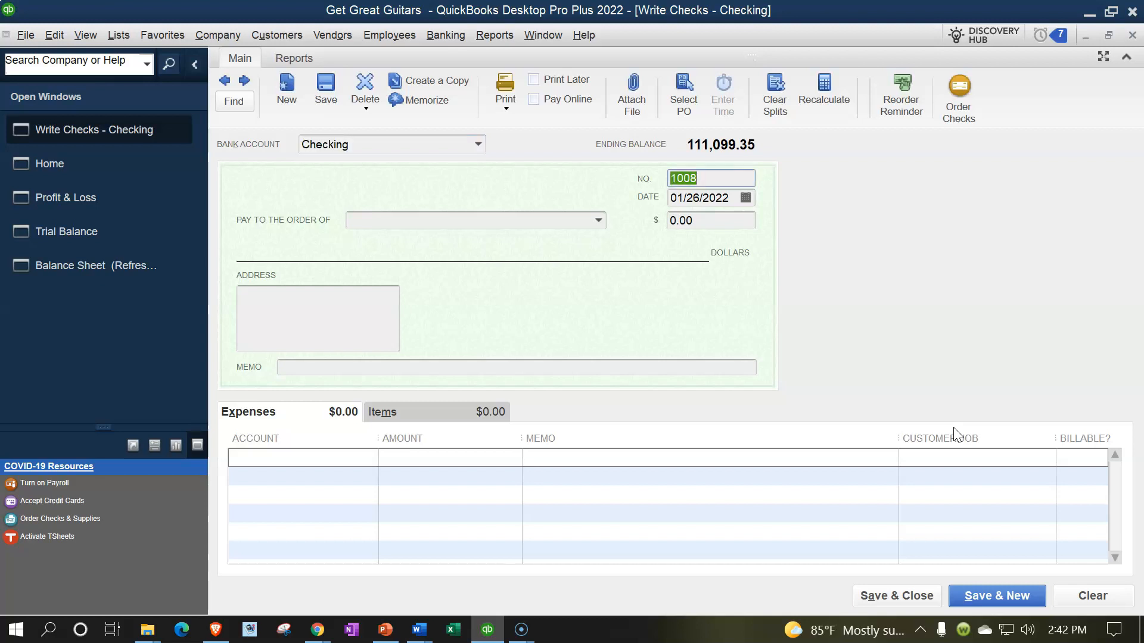
{"action": "key", "text": "Tab"}
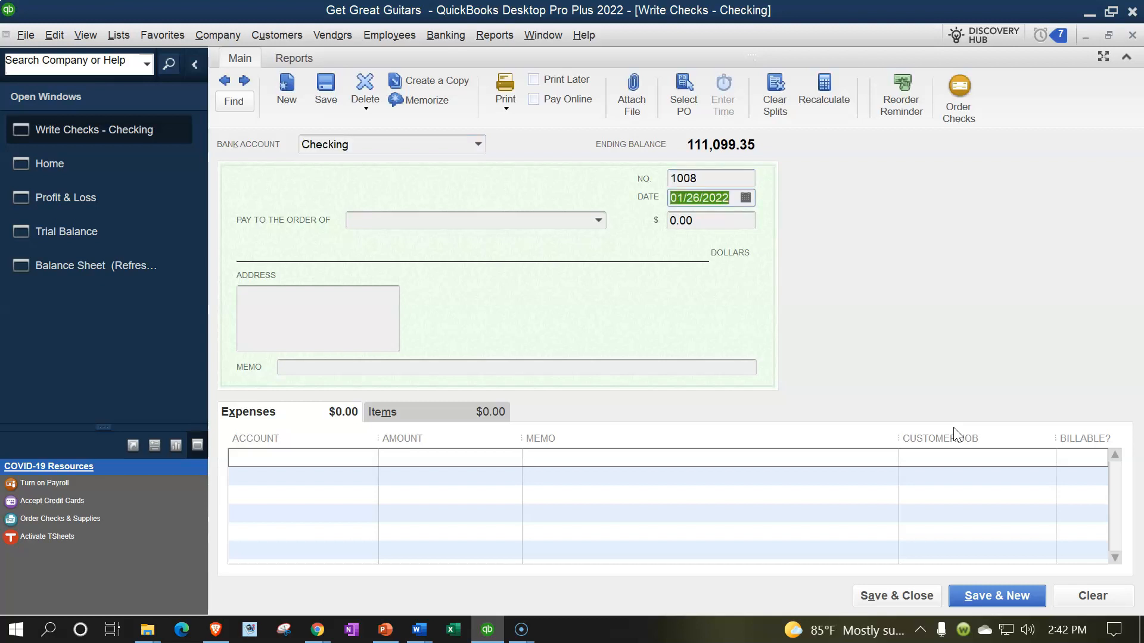
{"action": "key", "text": "Tab"}
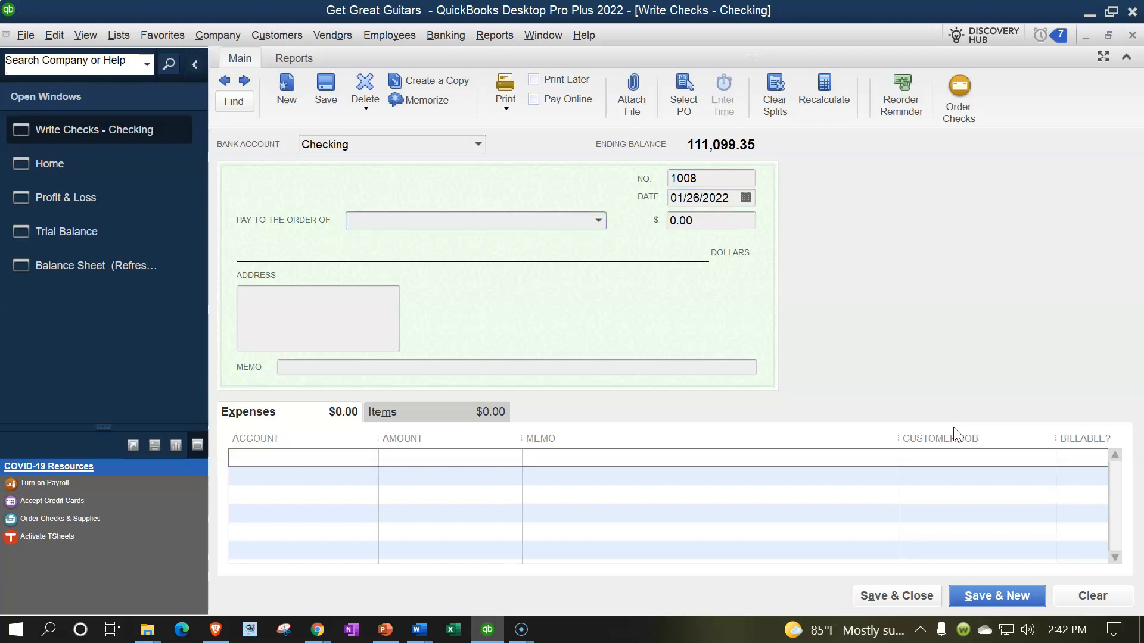
{"action": "type", "text": "S"}
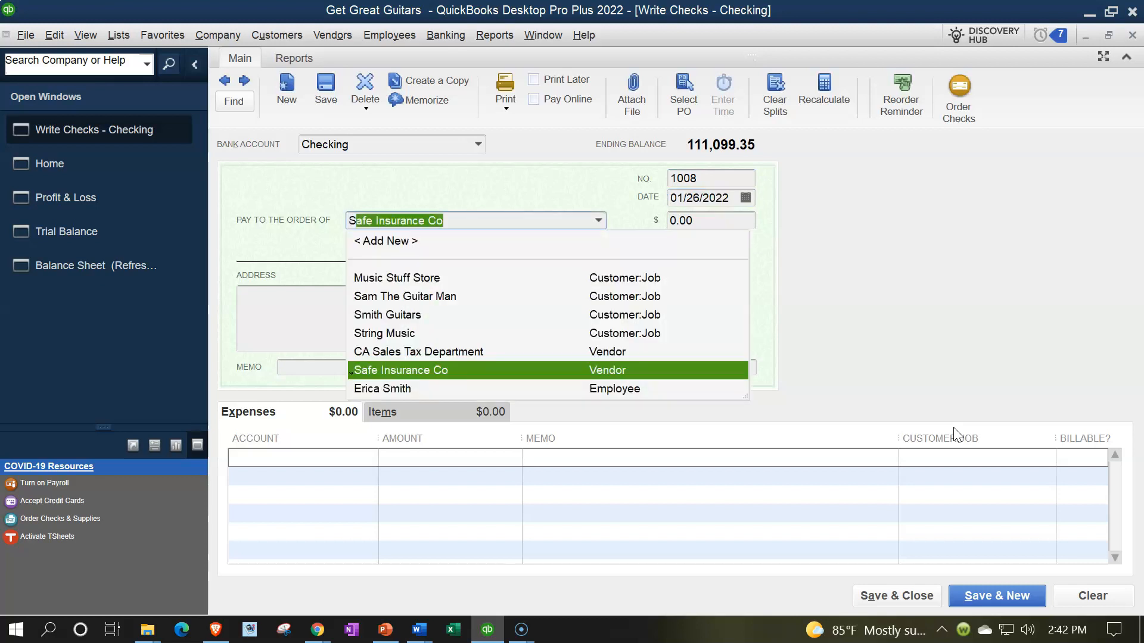
{"action": "type", "text": "taple"}
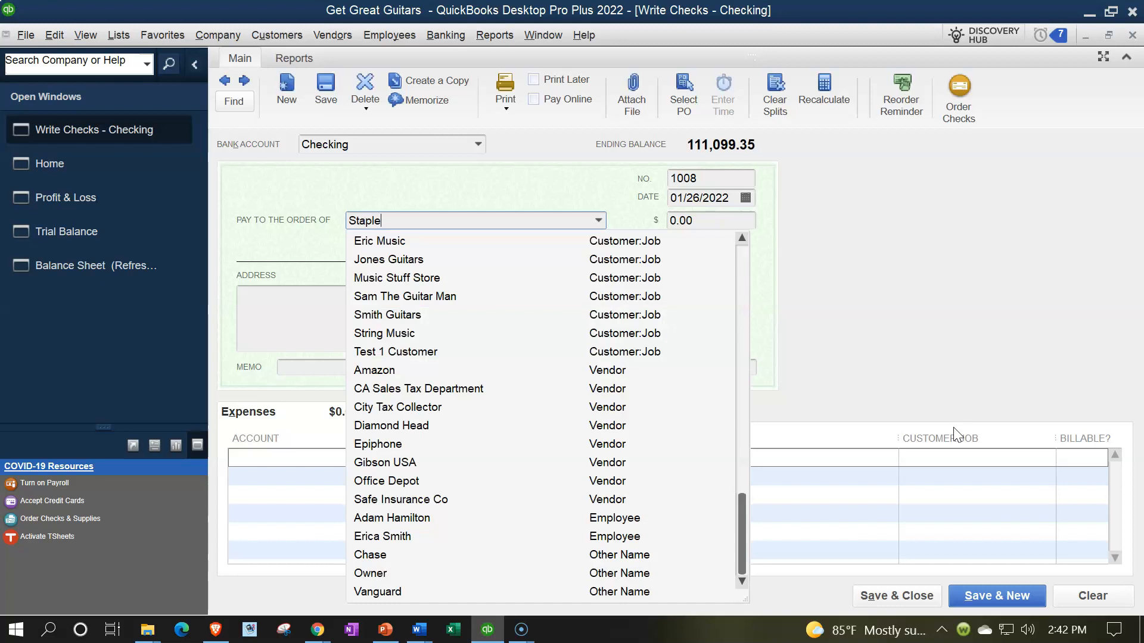
{"action": "type", "text": "s"}
{"action": "key", "text": "Tab"}
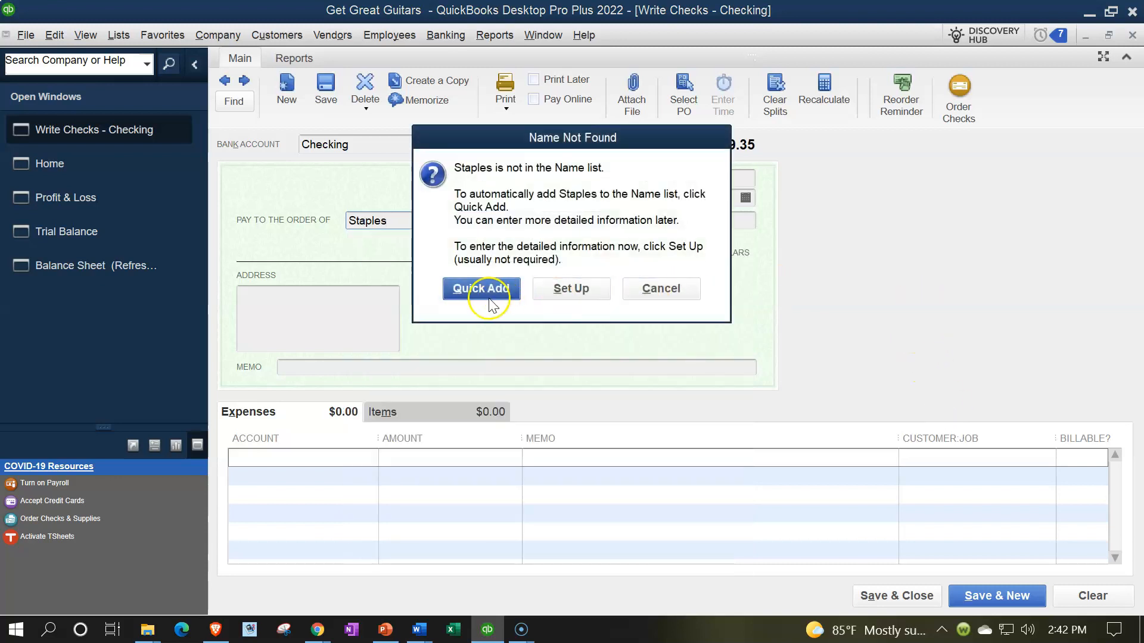
{"action": "left_click", "coordinate": [483, 291]}
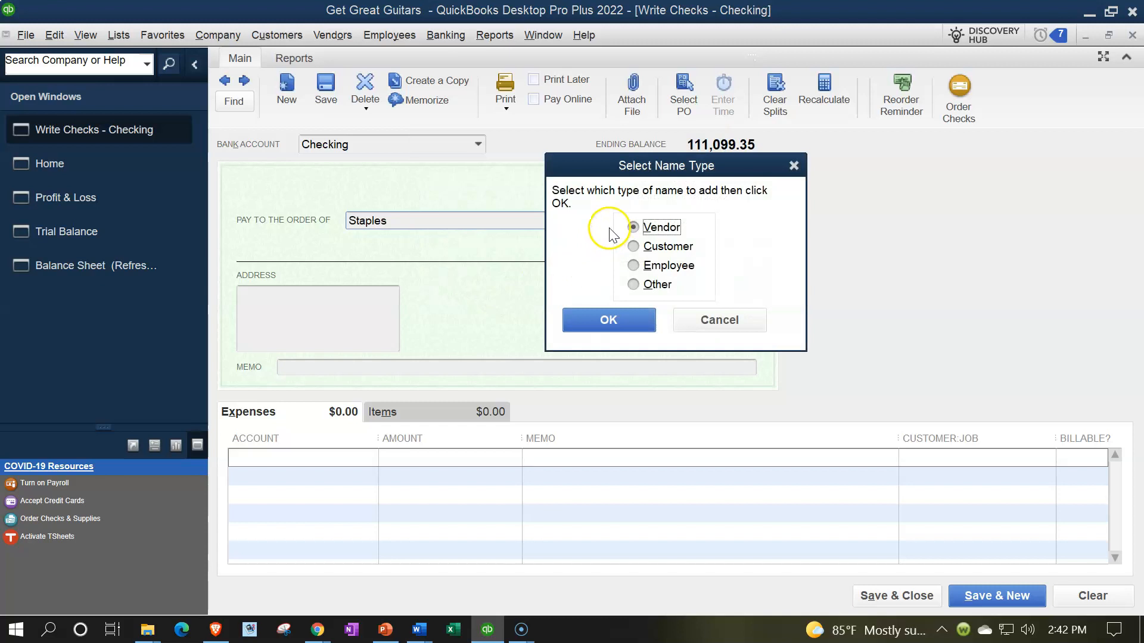
{"action": "left_click", "coordinate": [598, 322]}
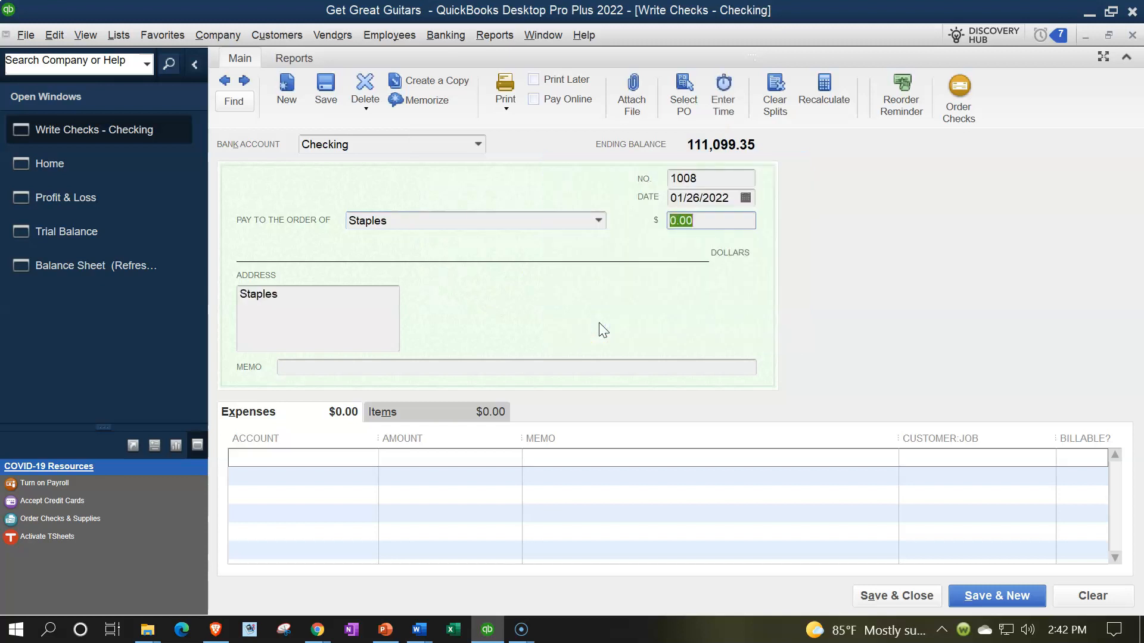
Step: Set the check amount to 500.00 and assign its expense line to the Office Supplies account
{"action": "type", "text": "500"}
{"action": "key", "text": "Tab"}
{"action": "key", "text": "Tab"}
{"action": "key", "text": "Tab"}
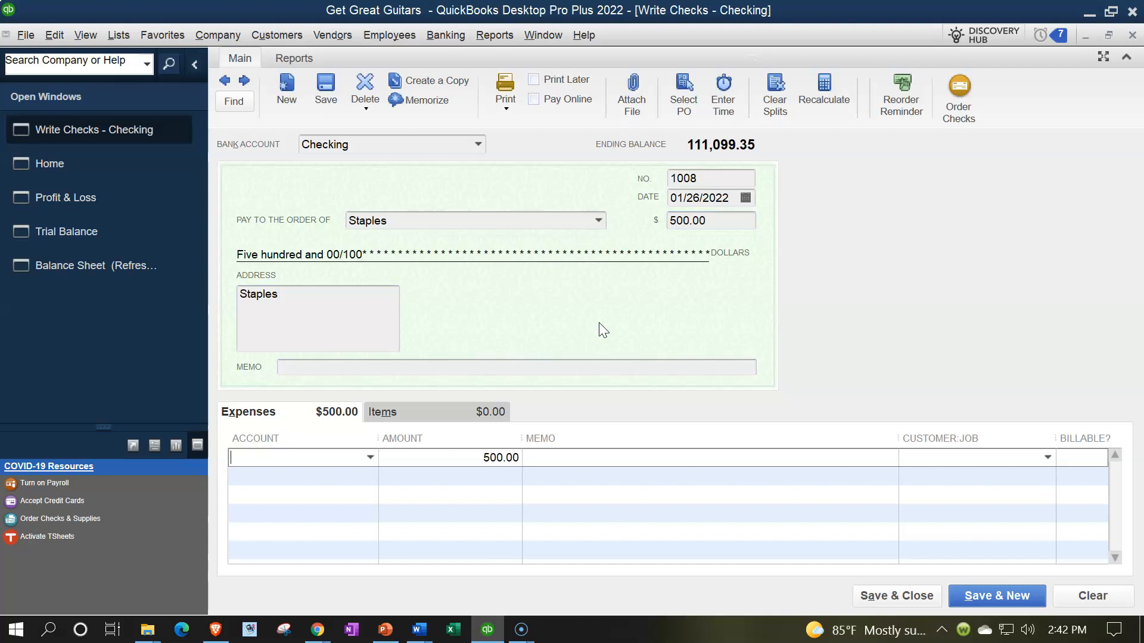
{"action": "left_click", "coordinate": [352, 460]}
{"action": "left_click", "coordinate": [371, 458]}
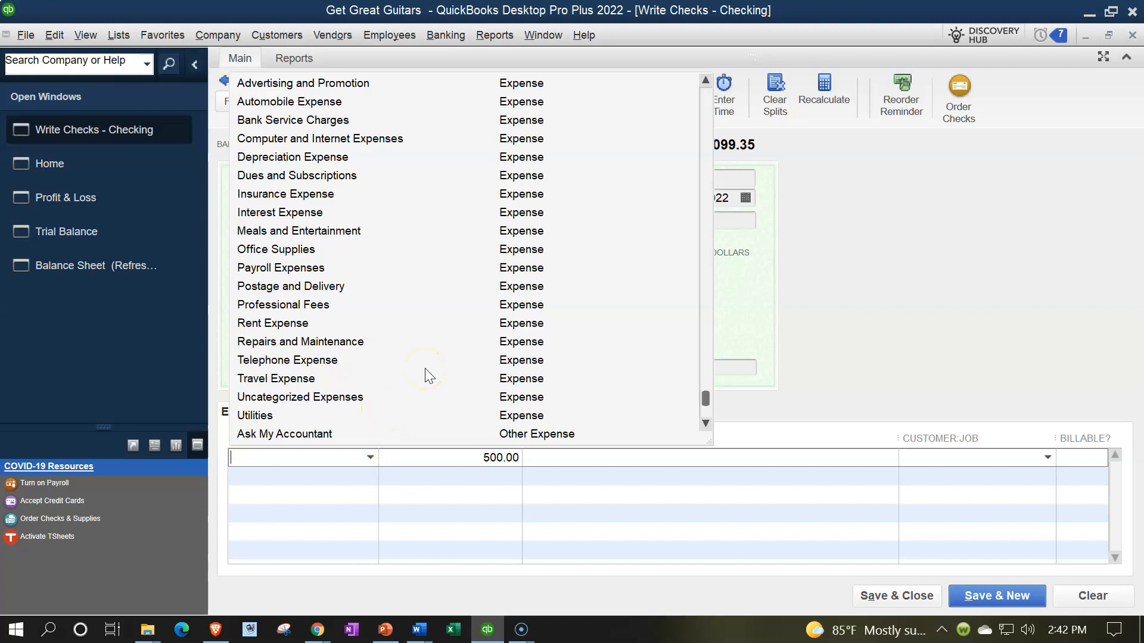
{"action": "left_click", "coordinate": [295, 252]}
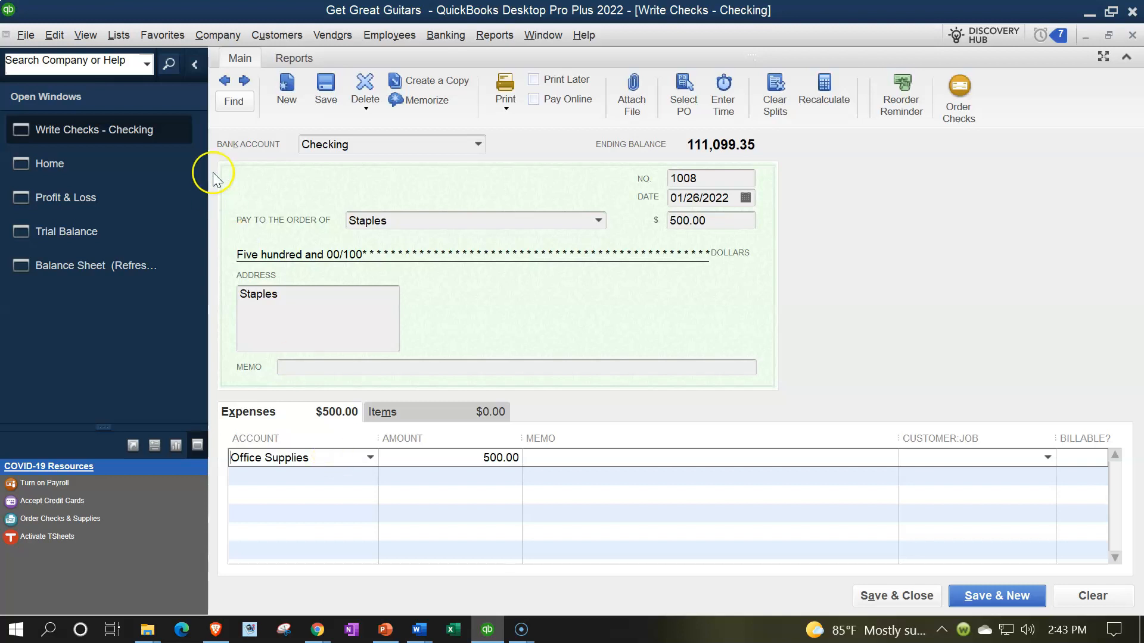
Step: Review the Chart of Accounts and return to the unsaved Staples check
{"action": "left_click", "coordinate": [123, 35]}
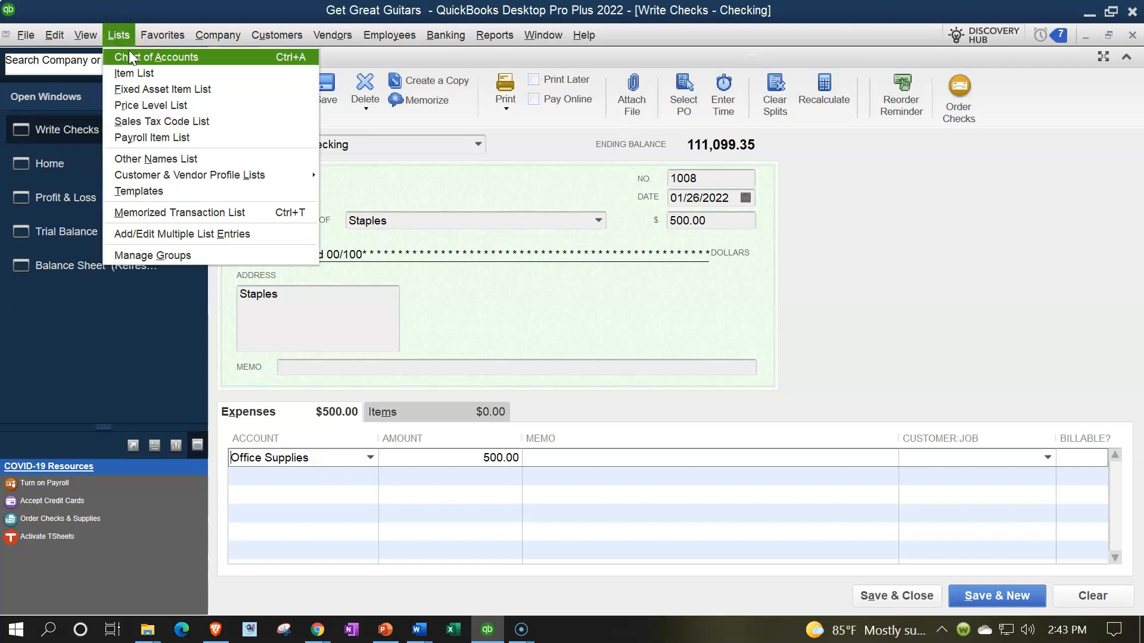
{"action": "left_click", "coordinate": [129, 55]}
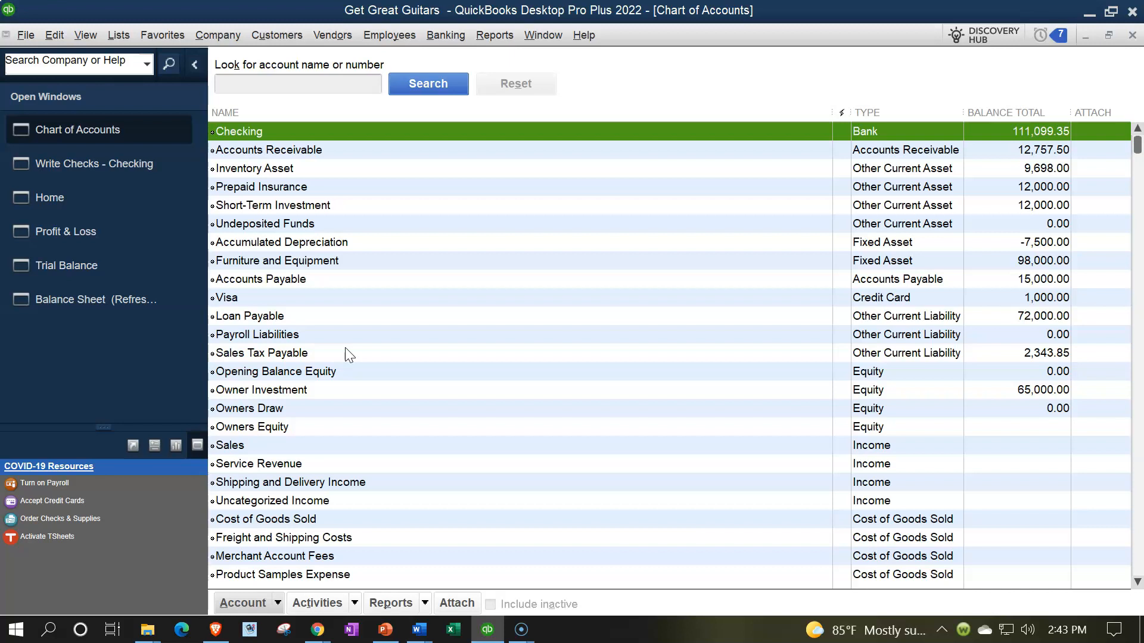
{"action": "left_click", "coordinate": [123, 167]}
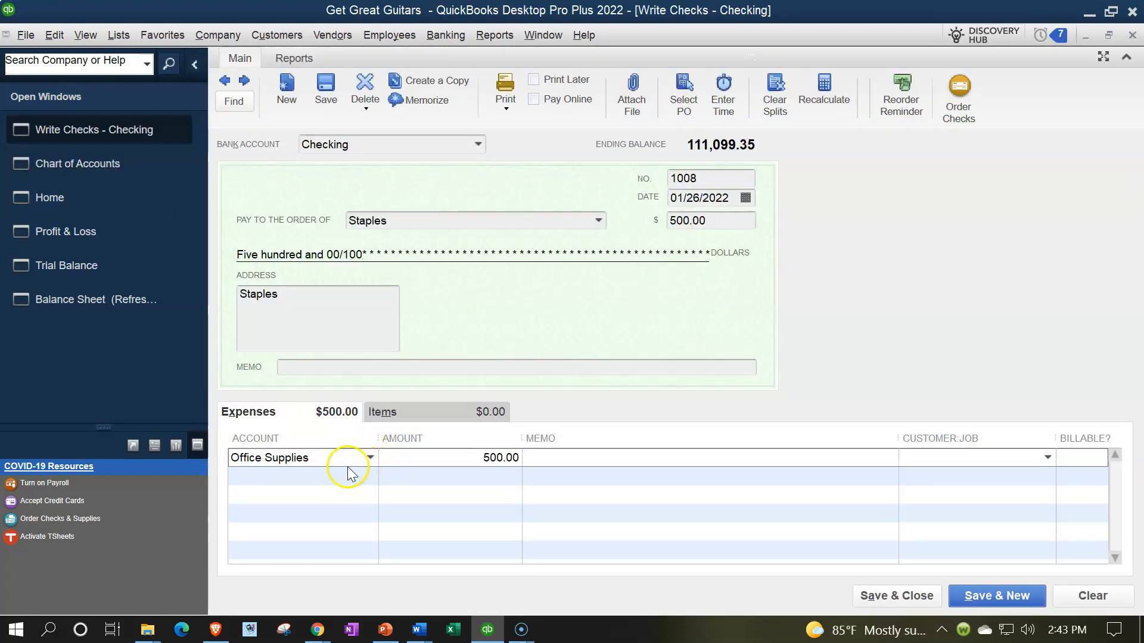
Step: Finish the Office Supplies expense line, then save and close the Staples check
{"action": "key", "text": "Tab"}
{"action": "key", "text": "Tab"}
{"action": "left_click", "coordinate": [542, 493]}
{"action": "left_click", "coordinate": [542, 493]}
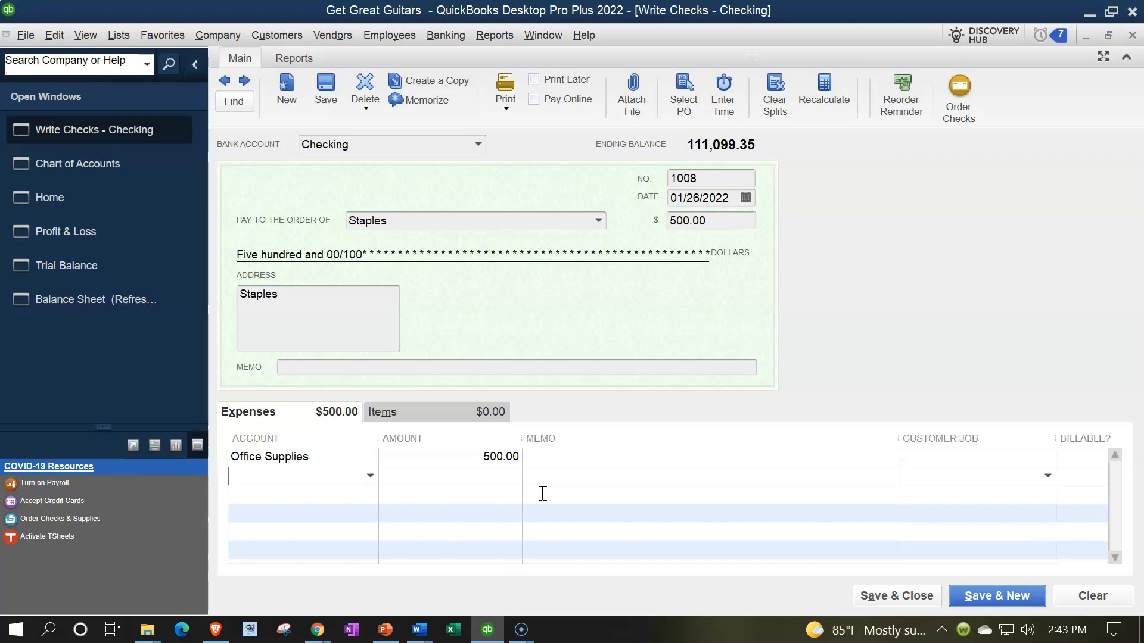
{"action": "left_click", "coordinate": [904, 598]}
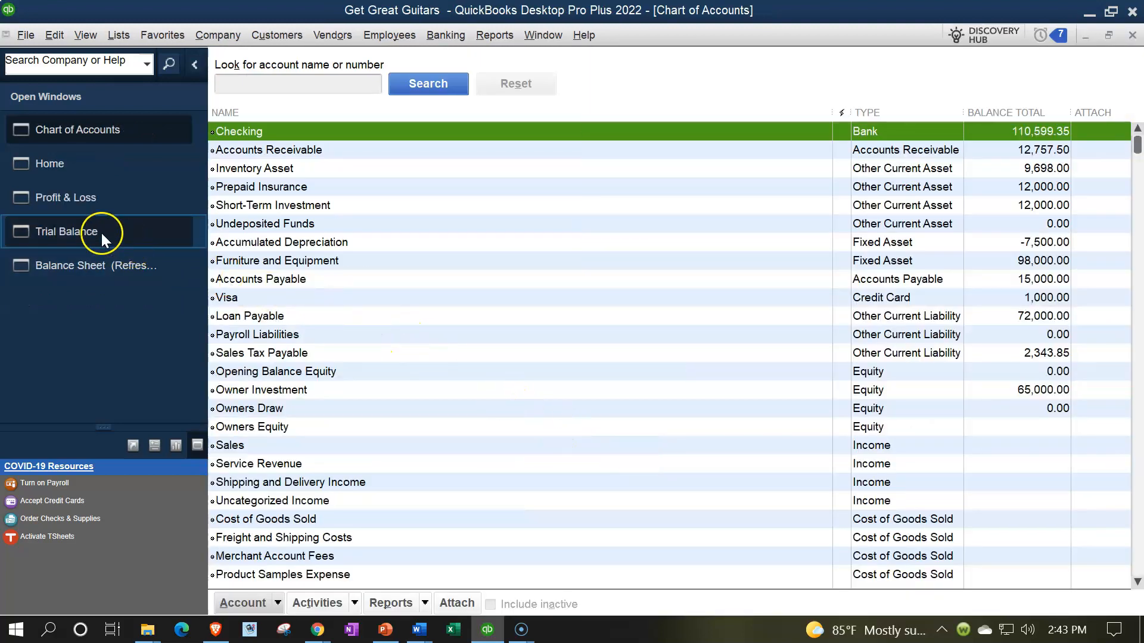
Step: Examine the Trial Balance, including the transactions behind Checking, the Office Supplies balance and the totals
{"action": "left_click", "coordinate": [82, 223]}
{"action": "scroll", "coordinate": [718, 299], "scroll_direction": "up", "scroll_amount": 2}
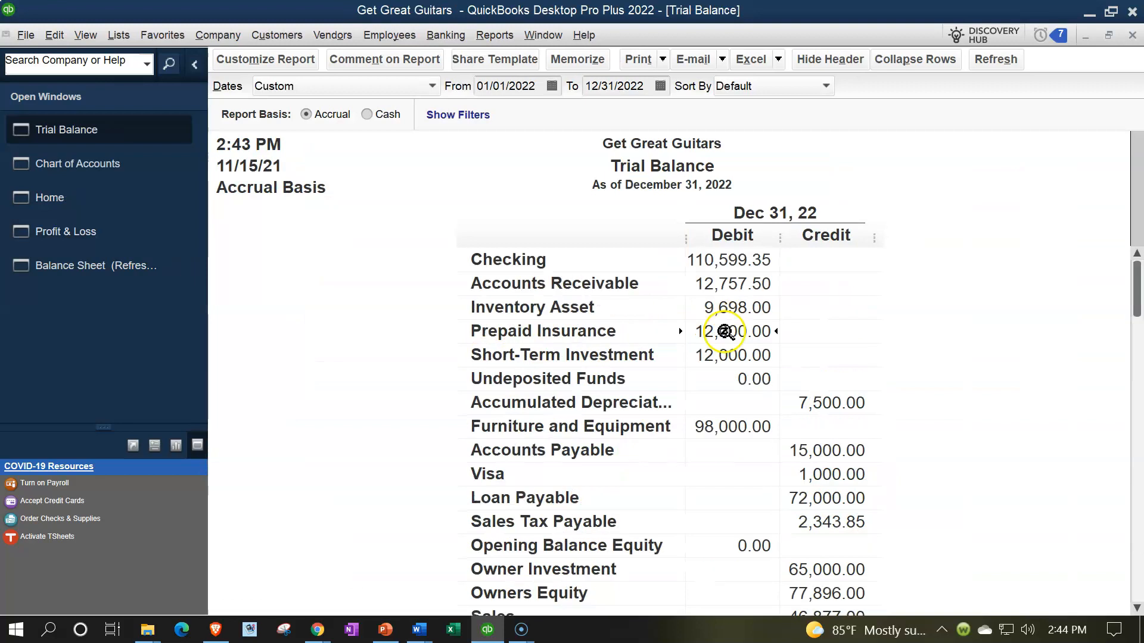
{"action": "double_click", "coordinate": [718, 262]}
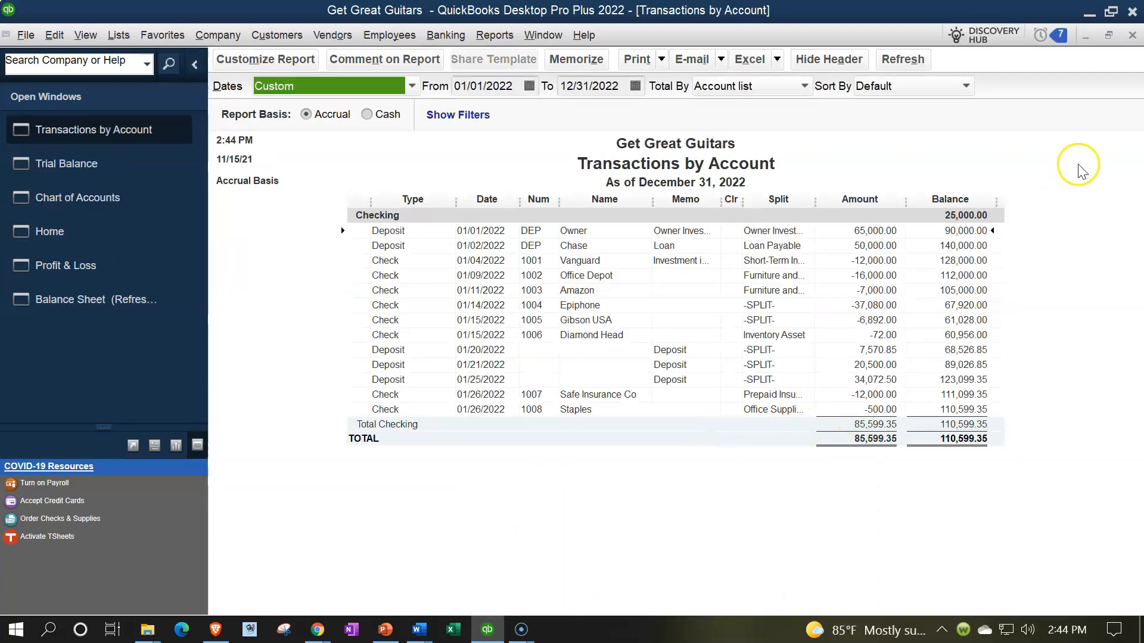
{"action": "left_click", "coordinate": [1132, 35]}
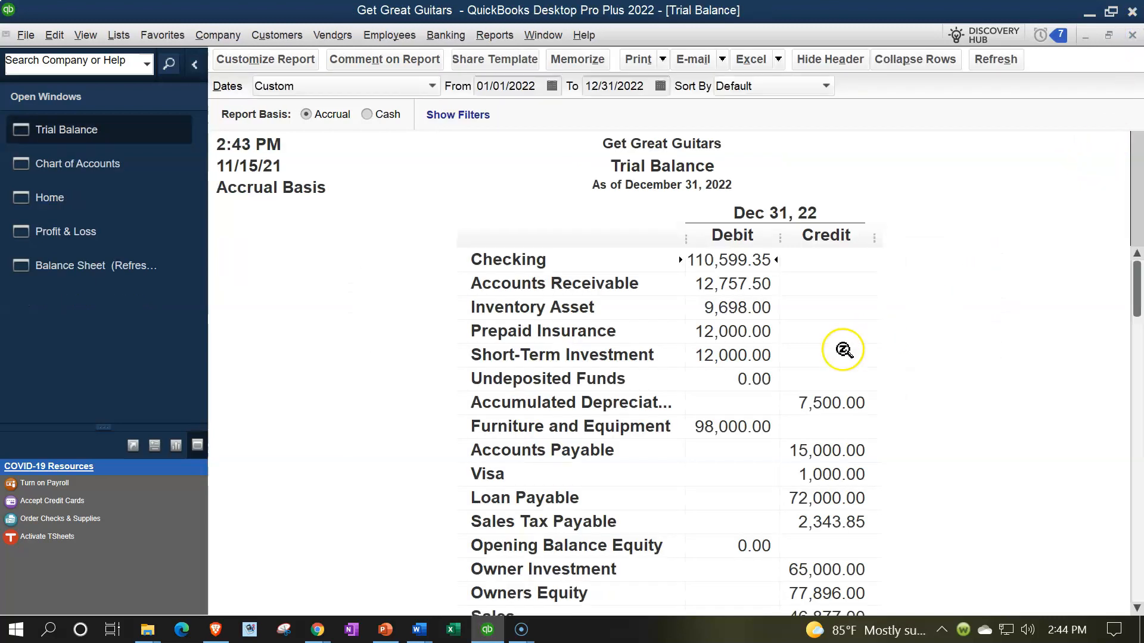
{"action": "scroll", "coordinate": [843, 351], "scroll_direction": "down", "scroll_amount": 2}
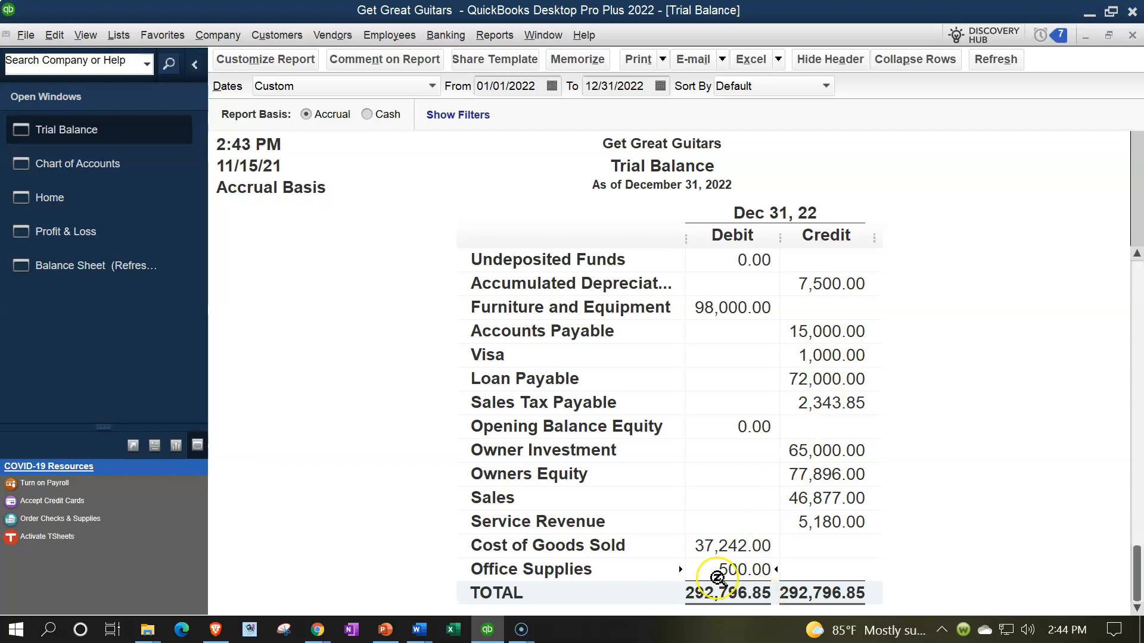
Step: Check the Office Supplies expense and net income on the Profit & Loss report
{"action": "left_click", "coordinate": [98, 240]}
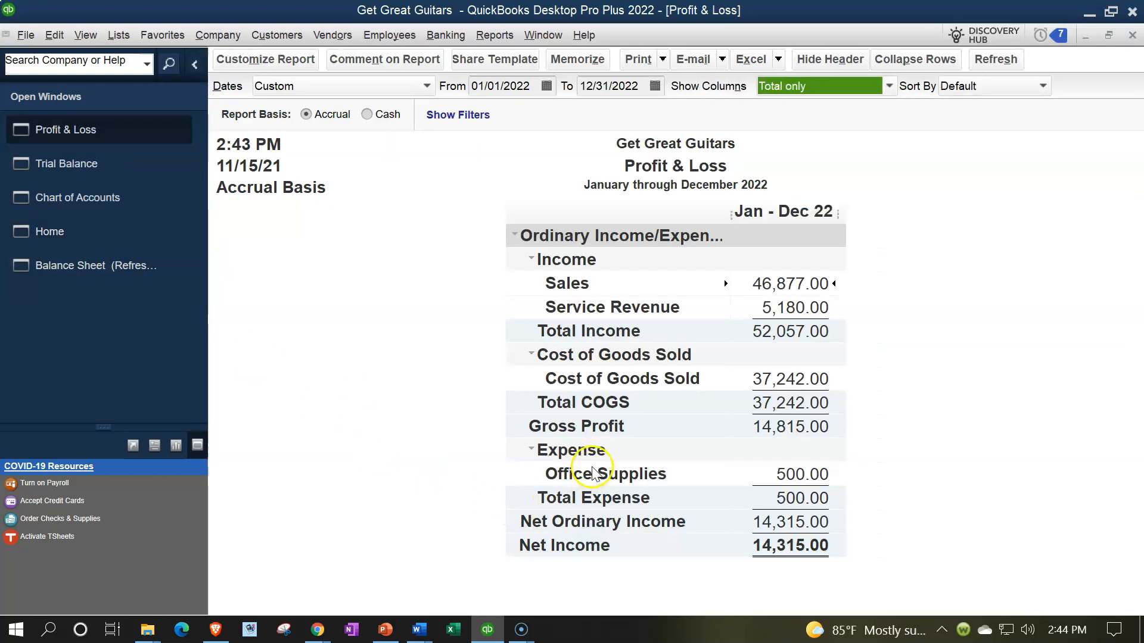
{"action": "left_click", "coordinate": [793, 471]}
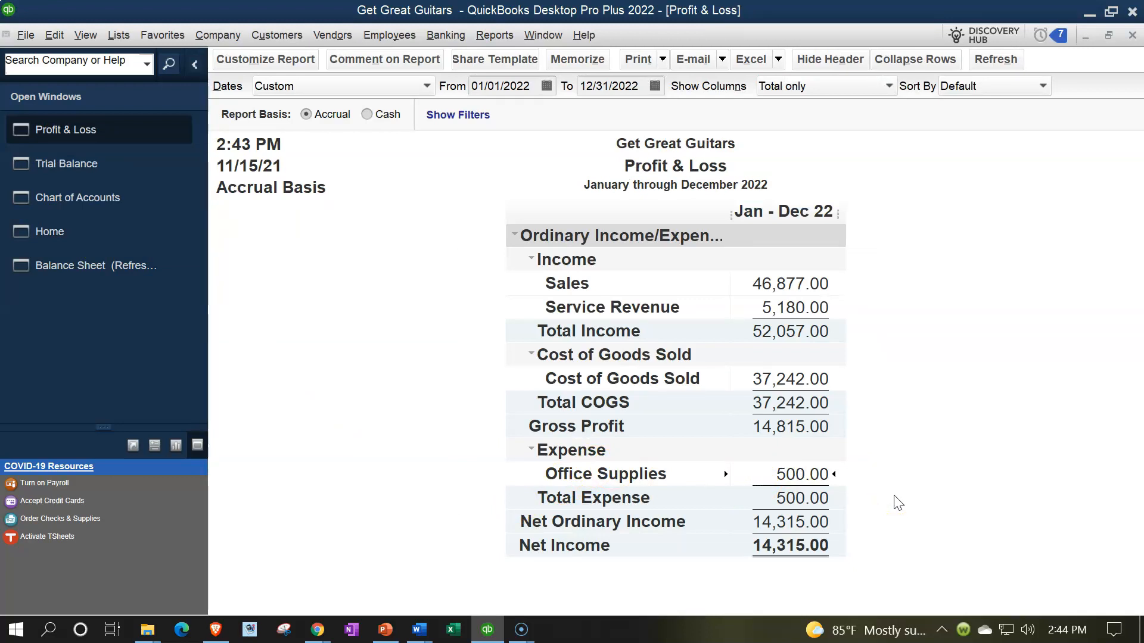
{"action": "left_click", "coordinate": [403, 338]}
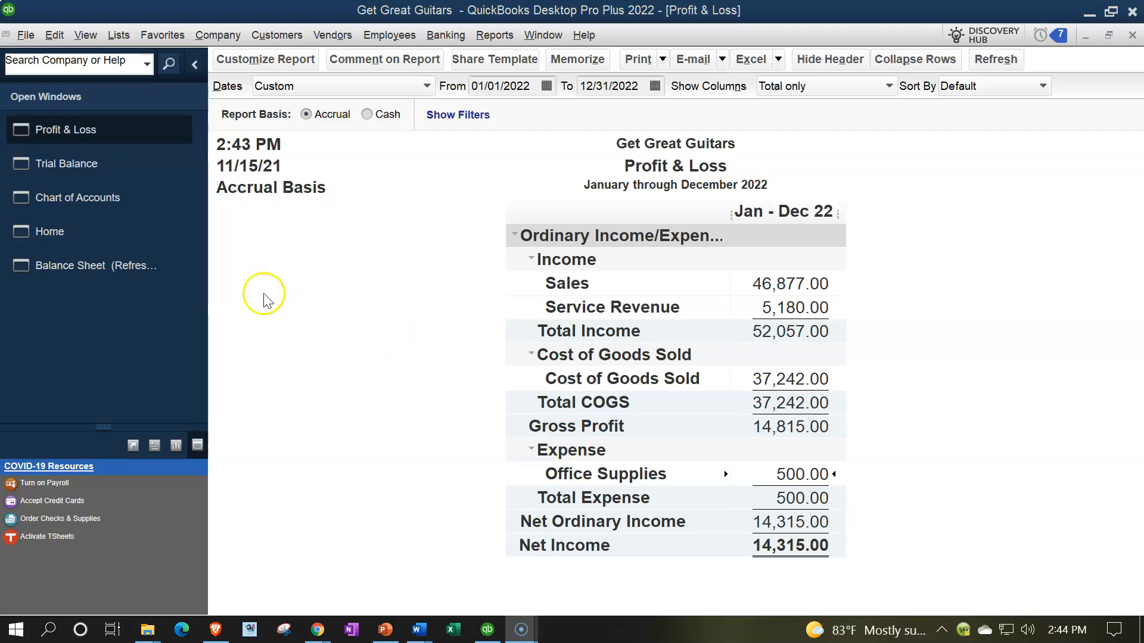
Step: Start a new check from the Checking account payable to Edison and quick-add that name as a vendor
{"action": "left_click", "coordinate": [101, 240]}
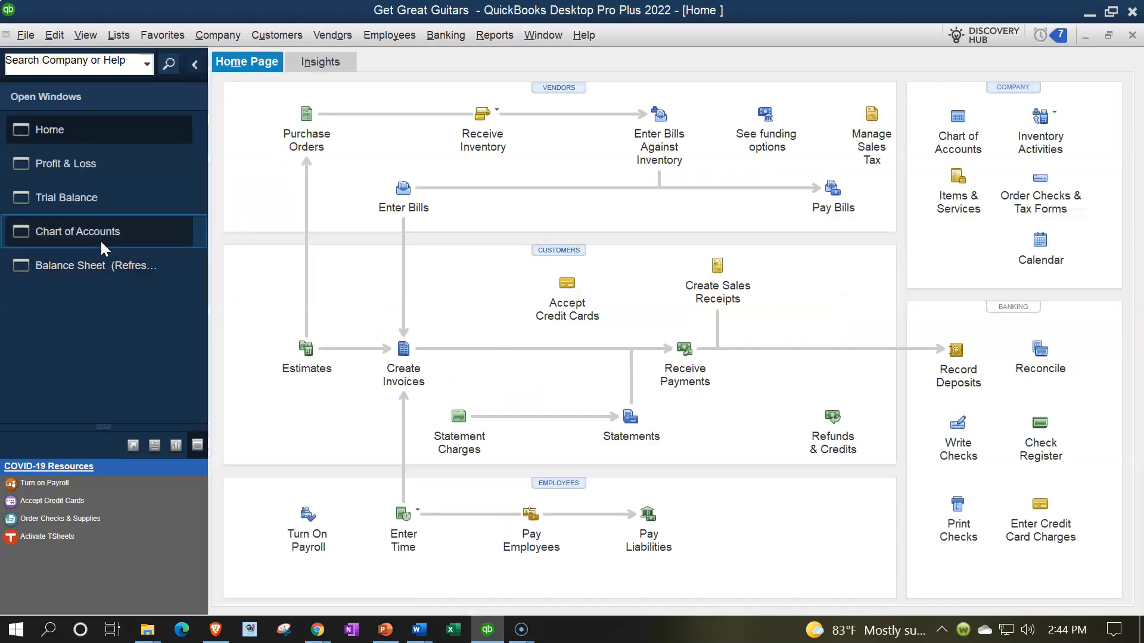
{"action": "left_click", "coordinate": [907, 429]}
{"action": "left_click", "coordinate": [957, 432]}
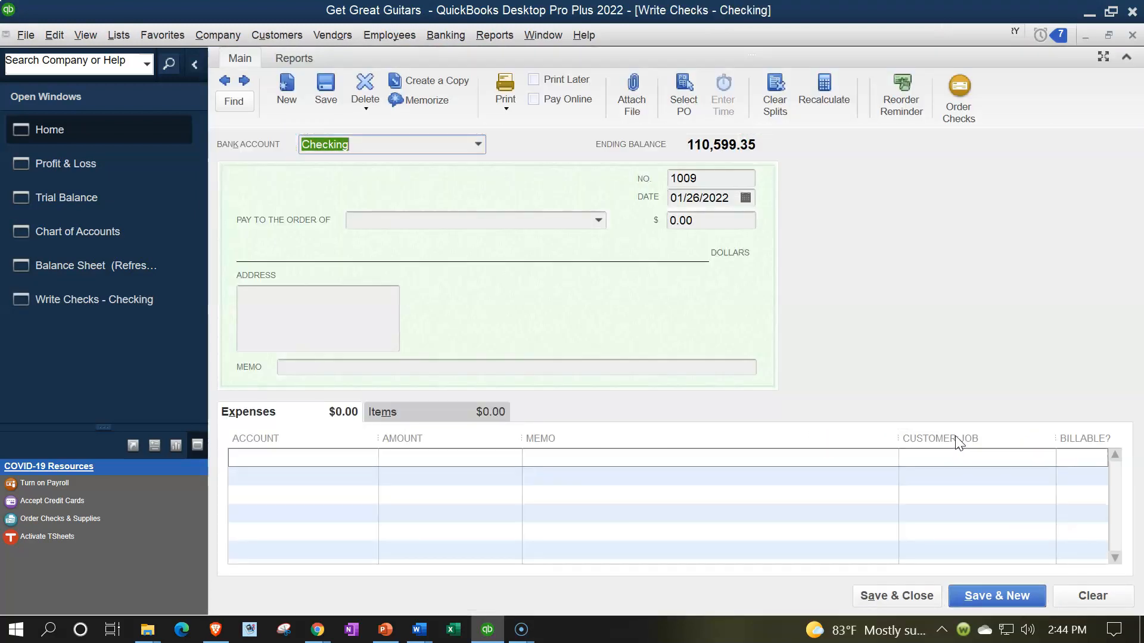
{"action": "key", "text": "Tab"}
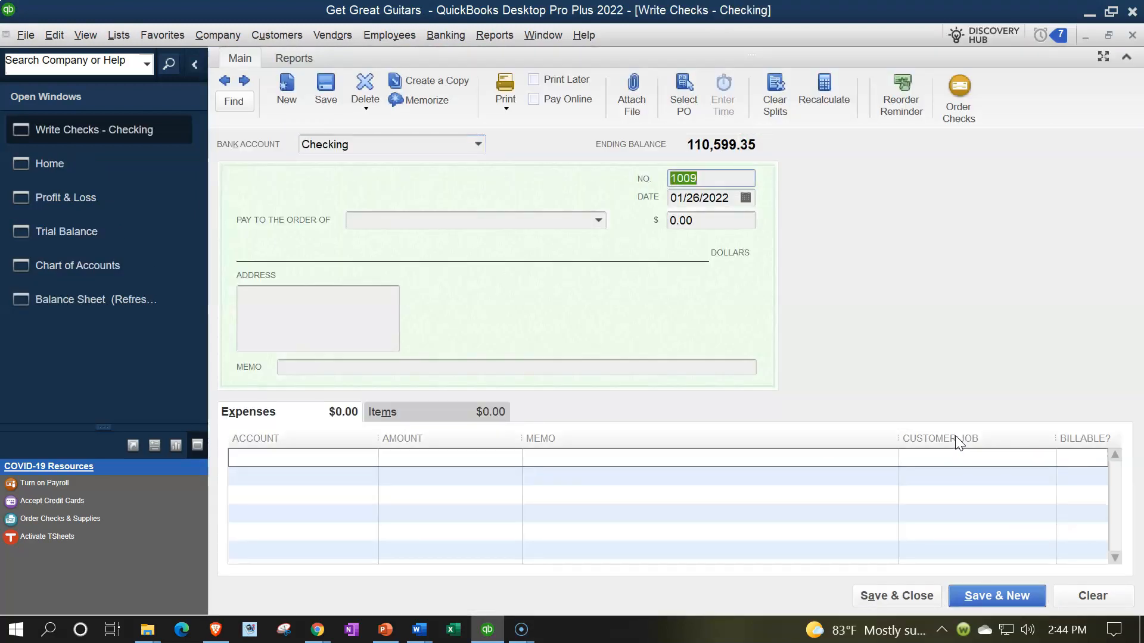
{"action": "key", "text": "Tab"}
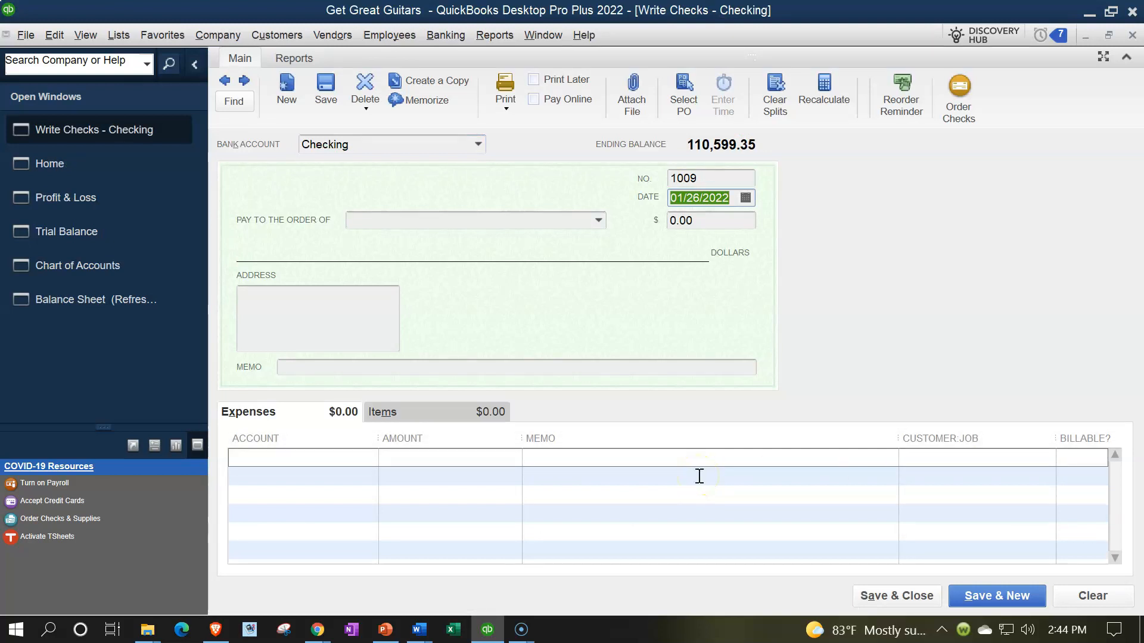
{"action": "key", "text": "Tab"}
{"action": "type", "text": "Ed"}
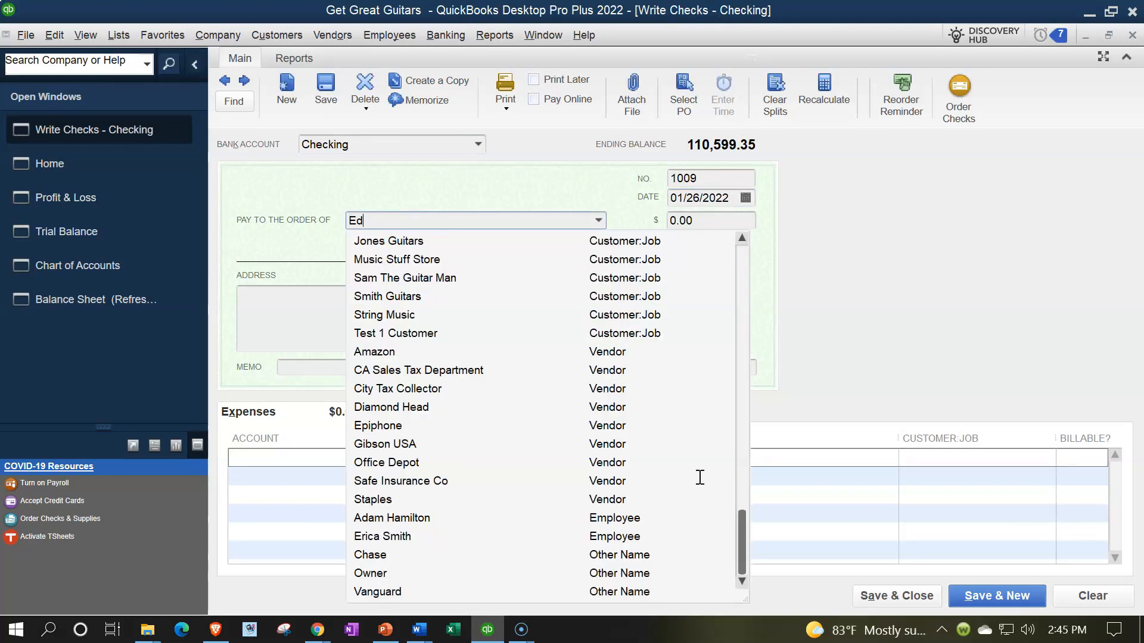
{"action": "type", "text": "ison"}
{"action": "key", "text": "Tab"}
{"action": "key", "text": "Return"}
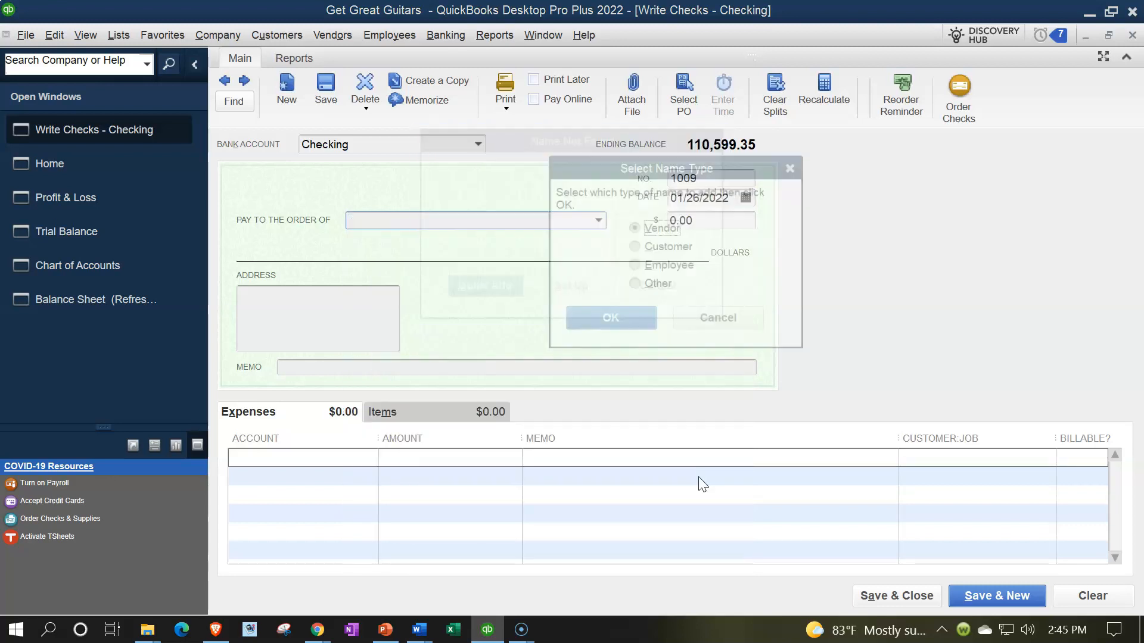
{"action": "key", "text": "Return"}
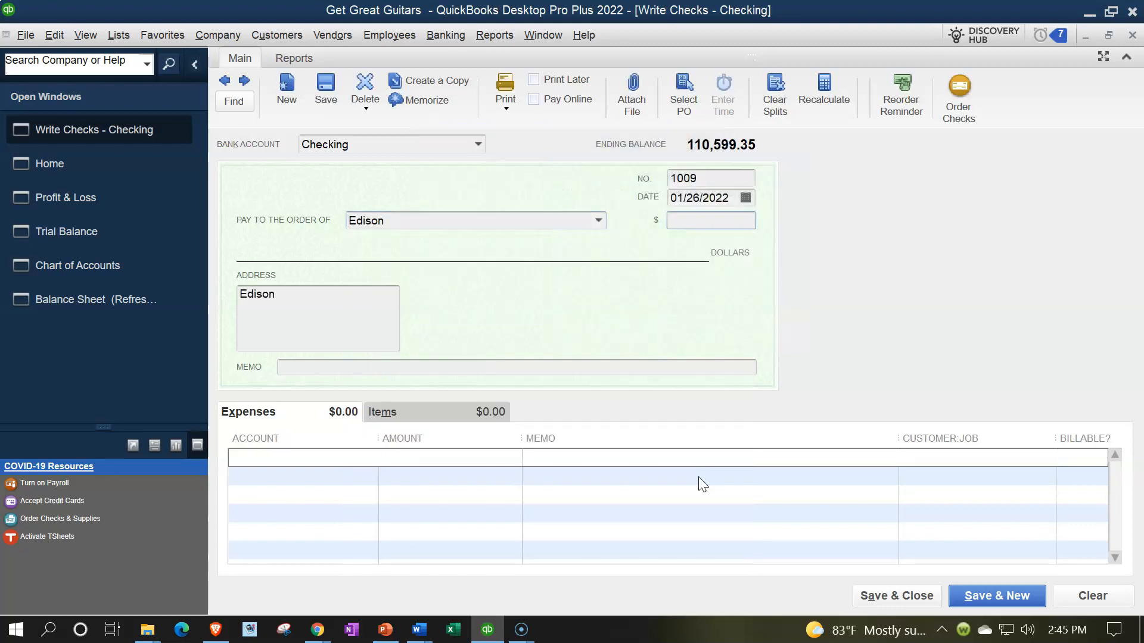
Step: Set the Edison check to 620.00 under the Utilities expense account, then save and close it
{"action": "type", "text": "620"}
{"action": "key", "text": "Tab"}
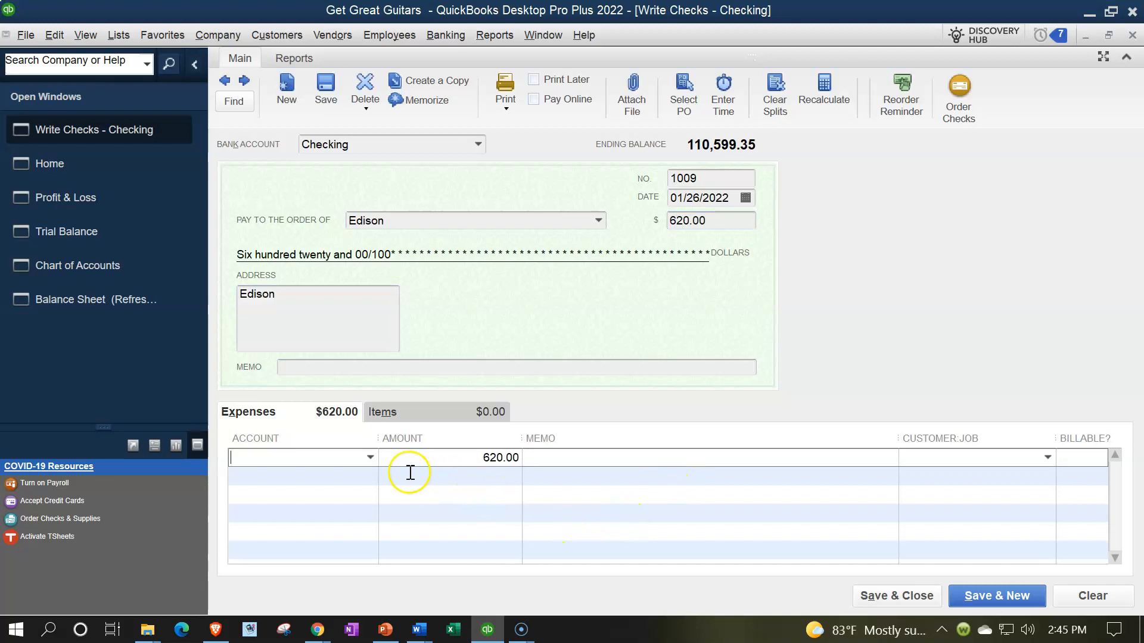
{"action": "left_click", "coordinate": [371, 458]}
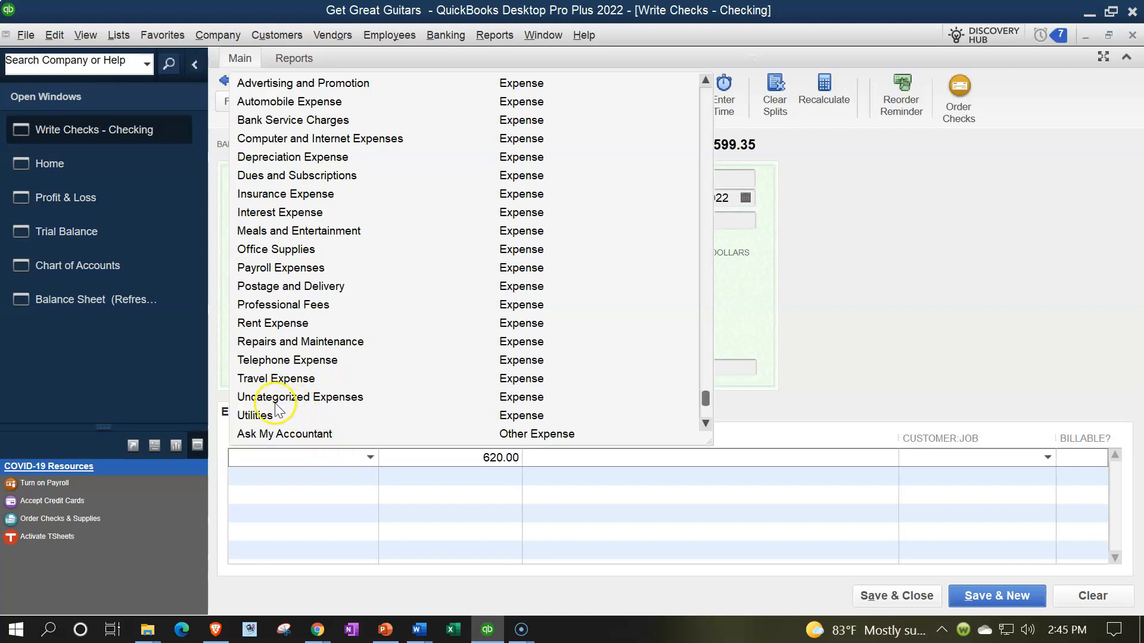
{"action": "left_click", "coordinate": [256, 415]}
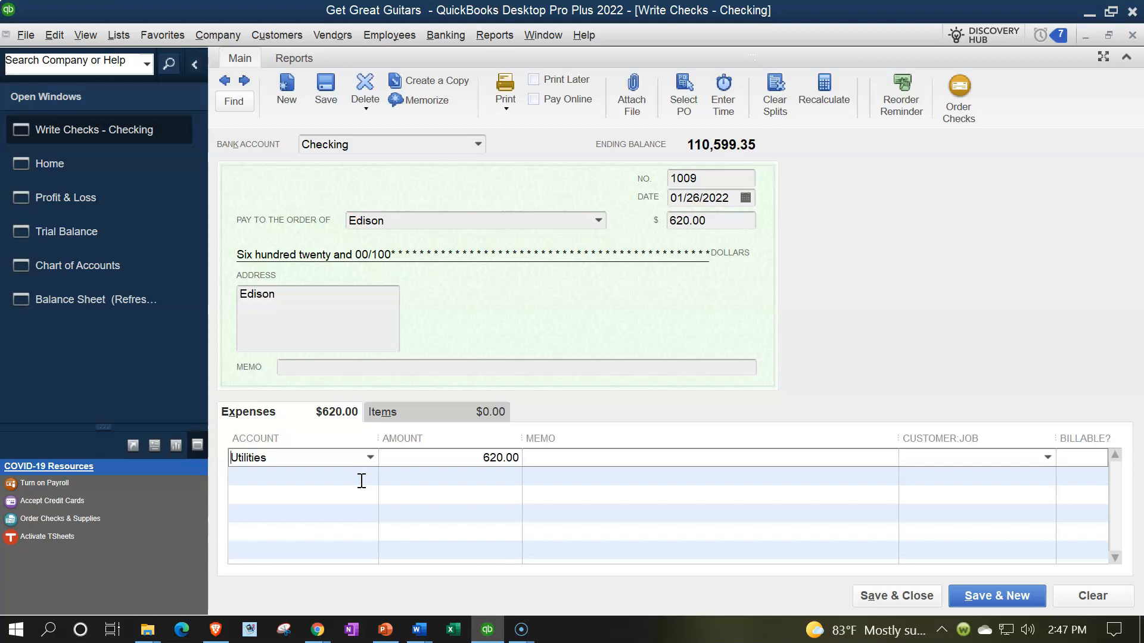
{"action": "key", "text": "Tab"}
{"action": "key", "text": "Tab"}
{"action": "left_click", "coordinate": [883, 596]}
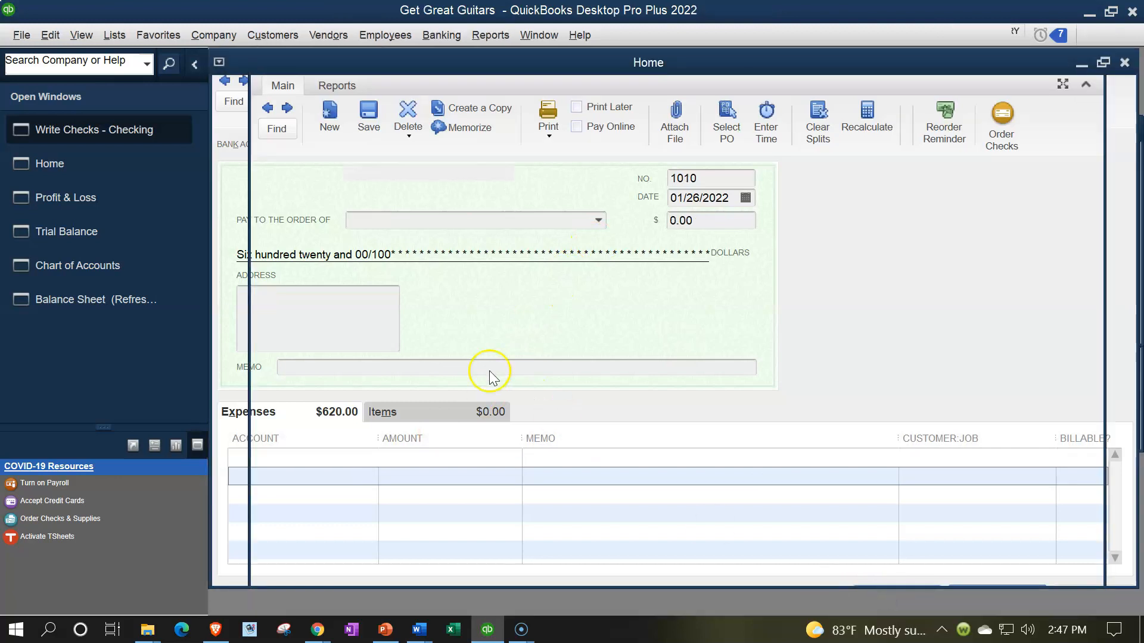
Step: Examine the Trial Balance, including the transactions behind Checking, the Utilities balance and the totals
{"action": "left_click", "coordinate": [85, 197]}
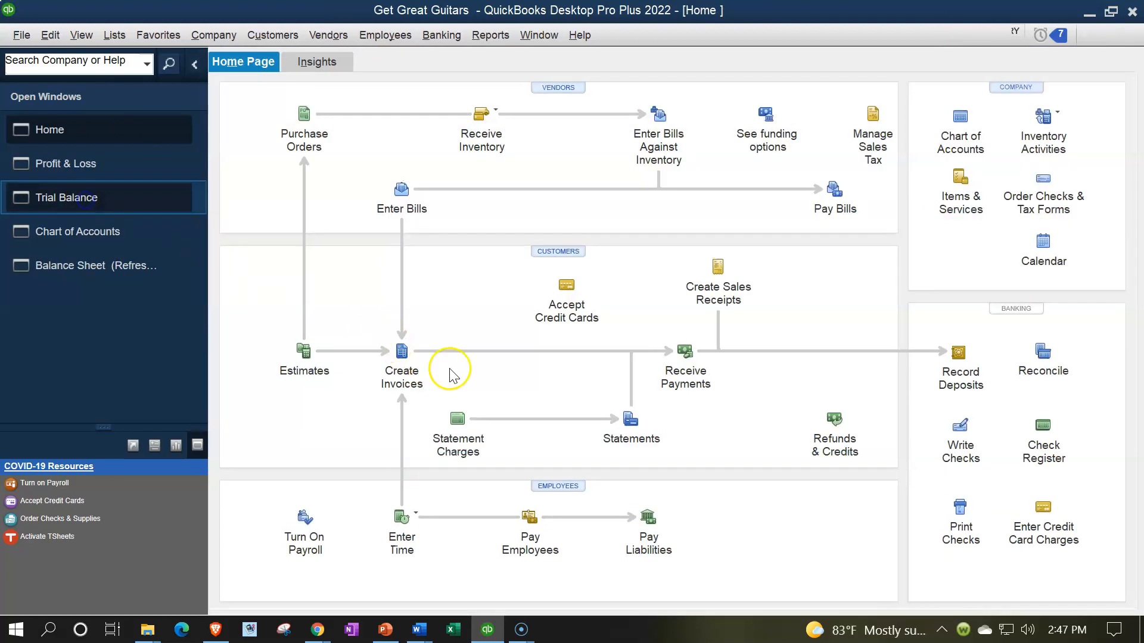
{"action": "double_click", "coordinate": [703, 260]}
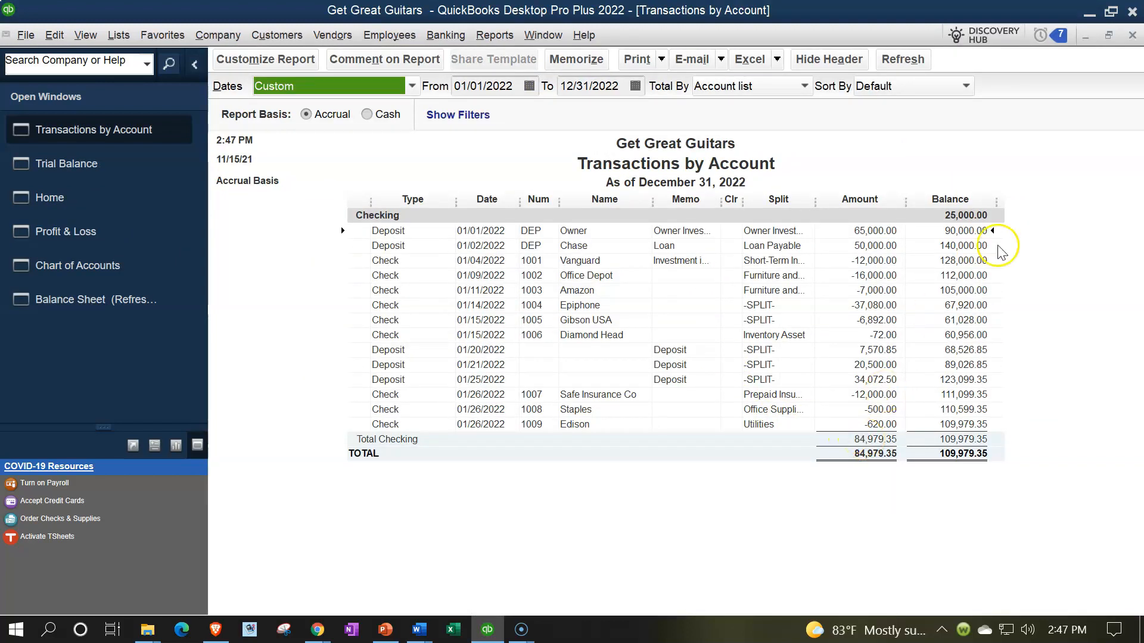
{"action": "left_click", "coordinate": [1130, 36]}
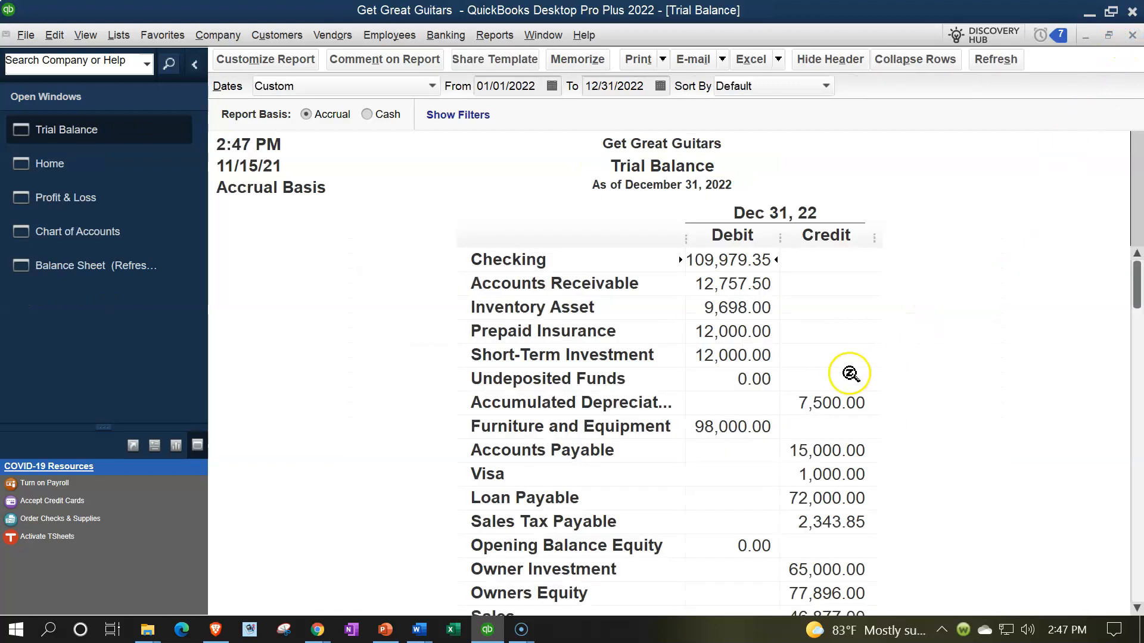
{"action": "scroll", "coordinate": [771, 511], "scroll_direction": "down", "scroll_amount": 3}
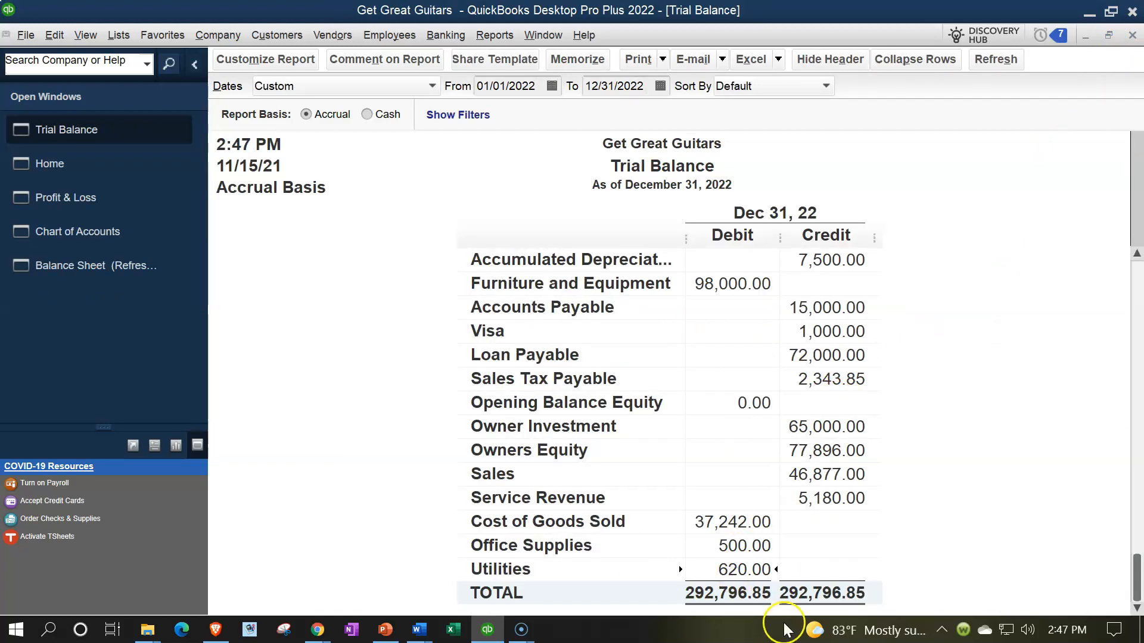
Step: Check the Utilities expense, total expense and net income on the Profit & Loss report
{"action": "left_click", "coordinate": [99, 201]}
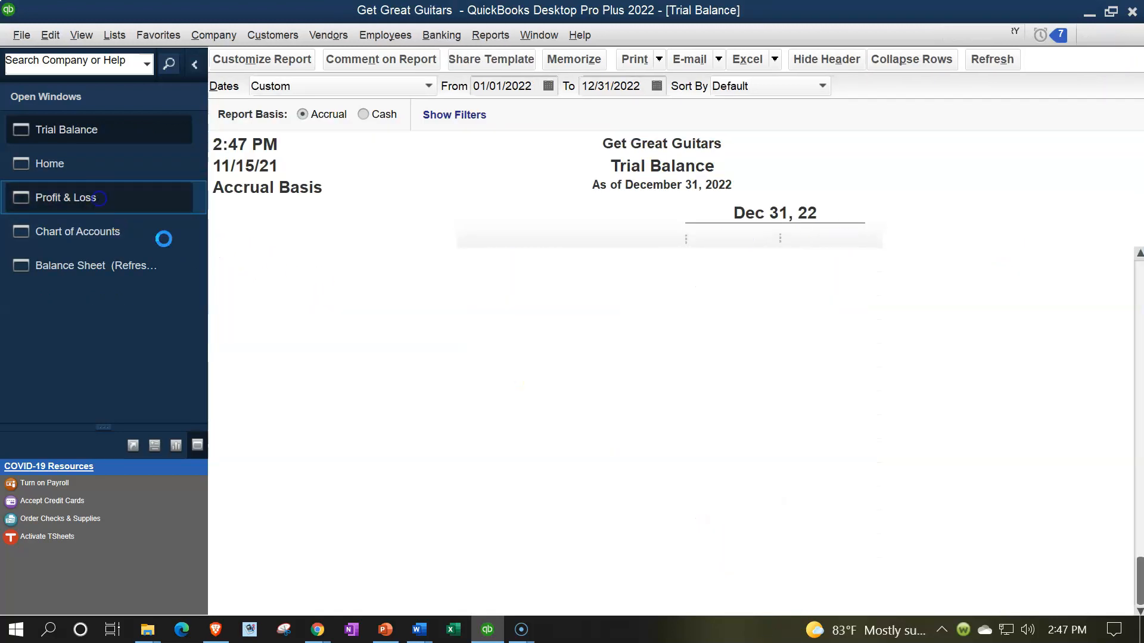
{"action": "left_click", "coordinate": [755, 499]}
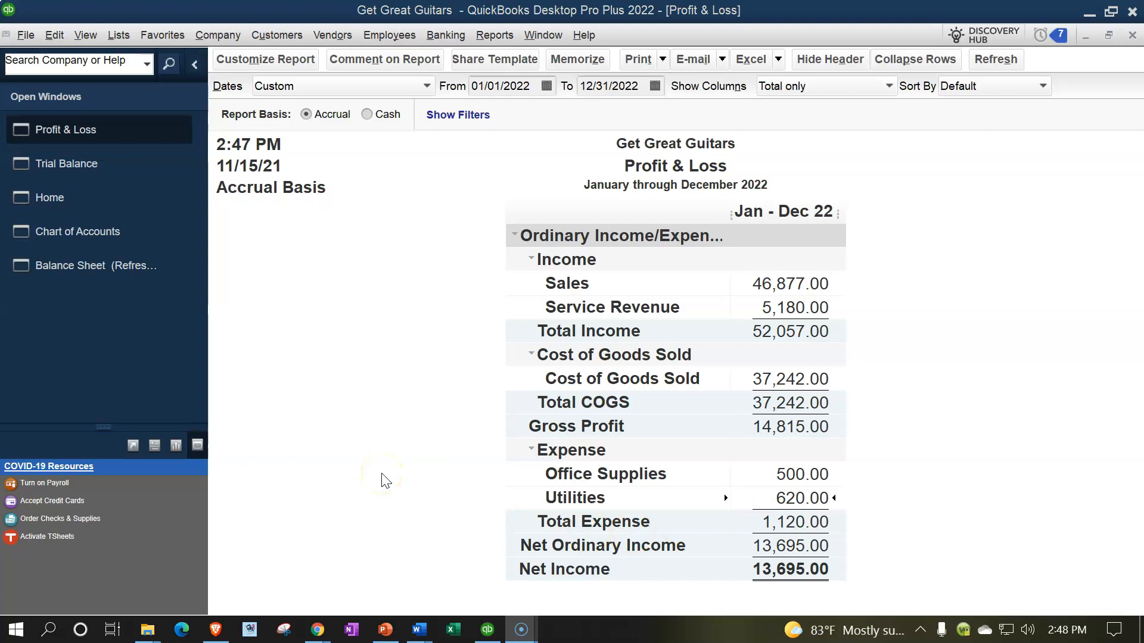
{"action": "left_click", "coordinate": [395, 452]}
Step: Start a new check from the Checking account payable to Verizon and quick-add that name as a vendor
{"action": "left_click", "coordinate": [66, 205]}
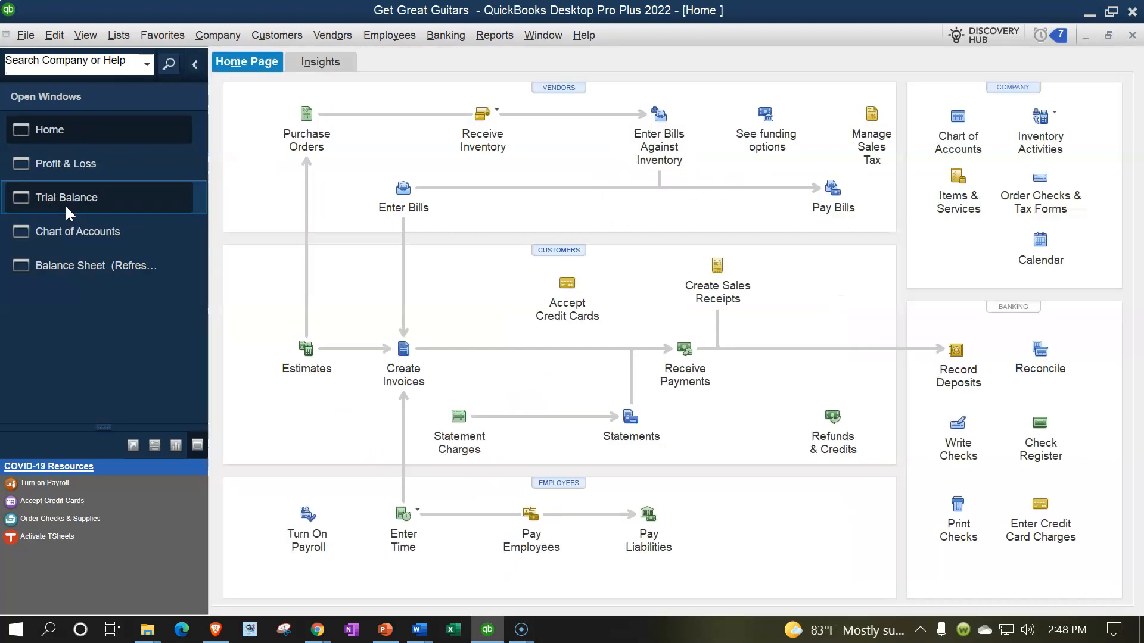
{"action": "left_click", "coordinate": [959, 432]}
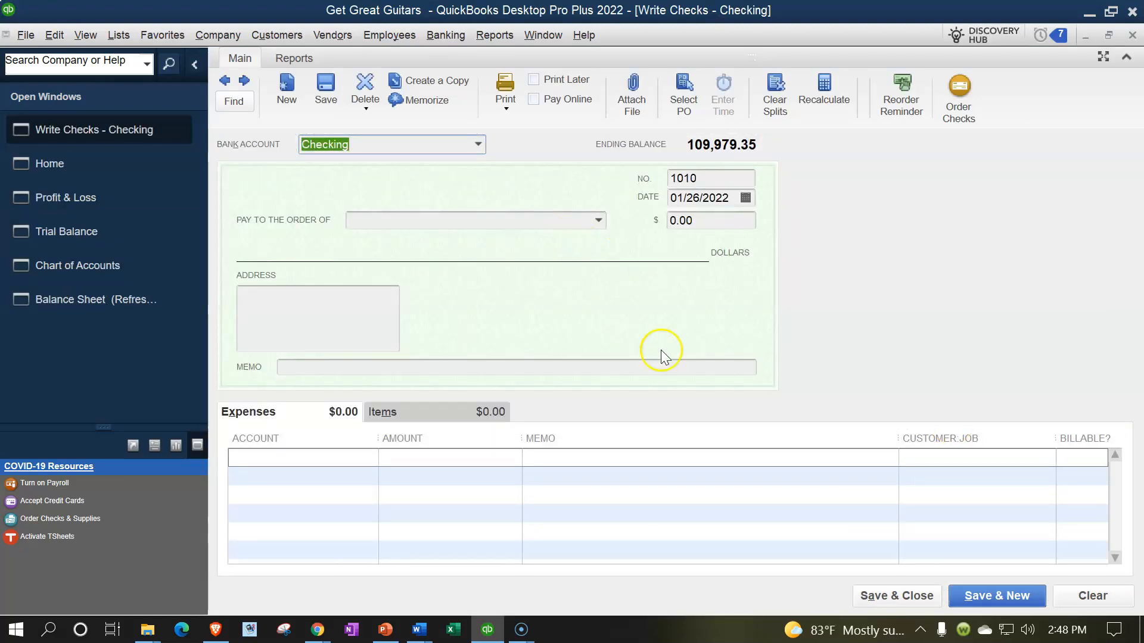
{"action": "key", "text": "Tab"}
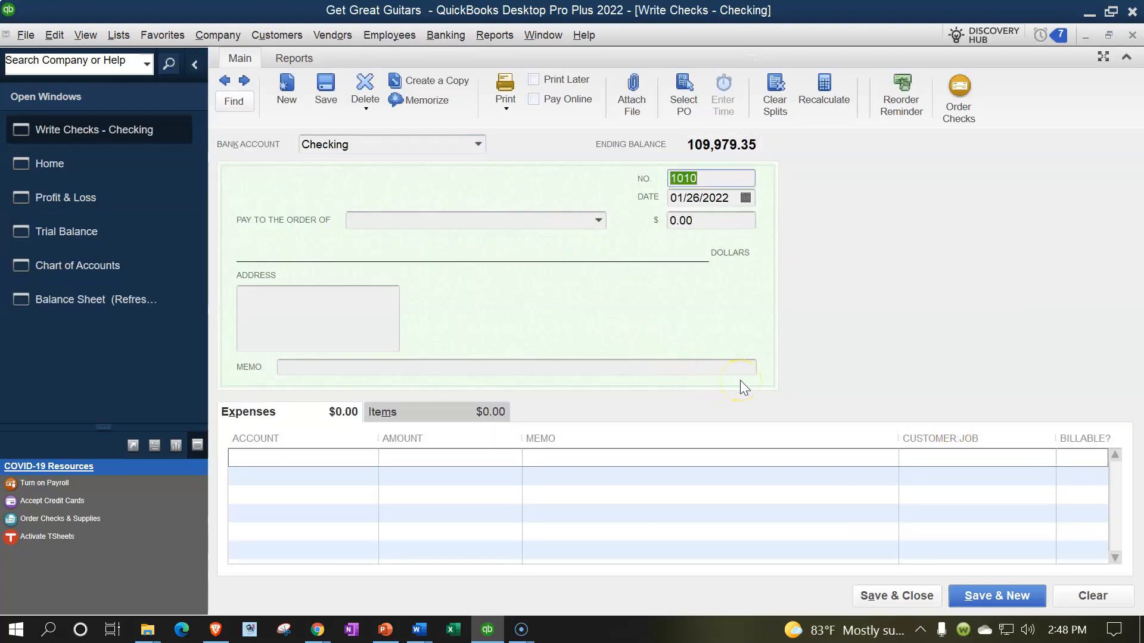
{"action": "key", "text": "Tab"}
{"action": "key", "text": "Tab"}
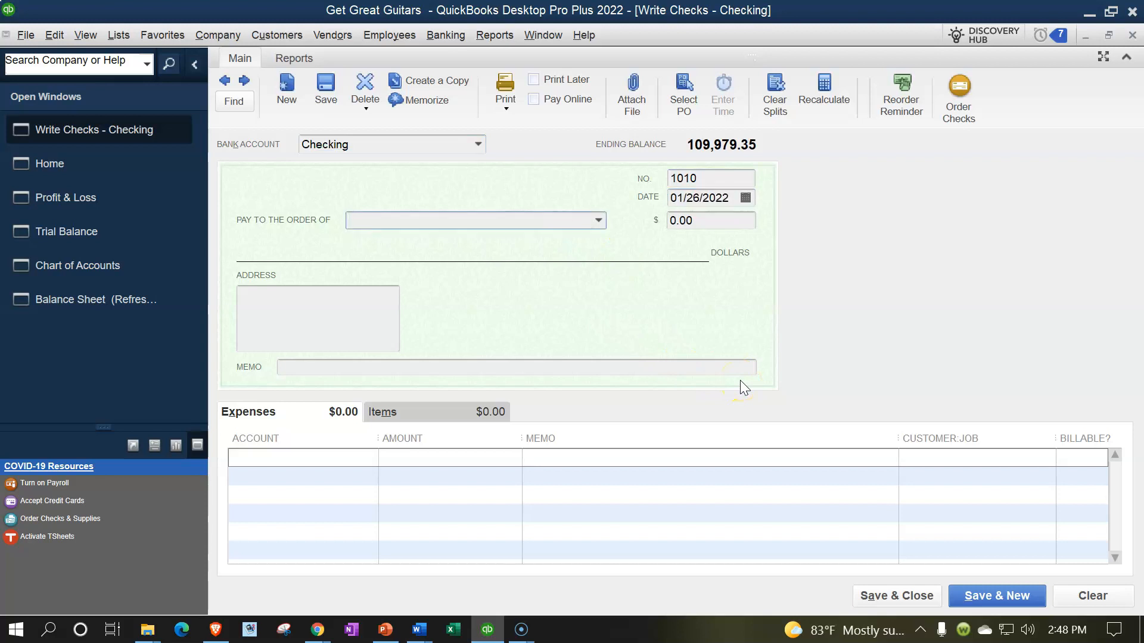
{"action": "type", "text": "Ver"}
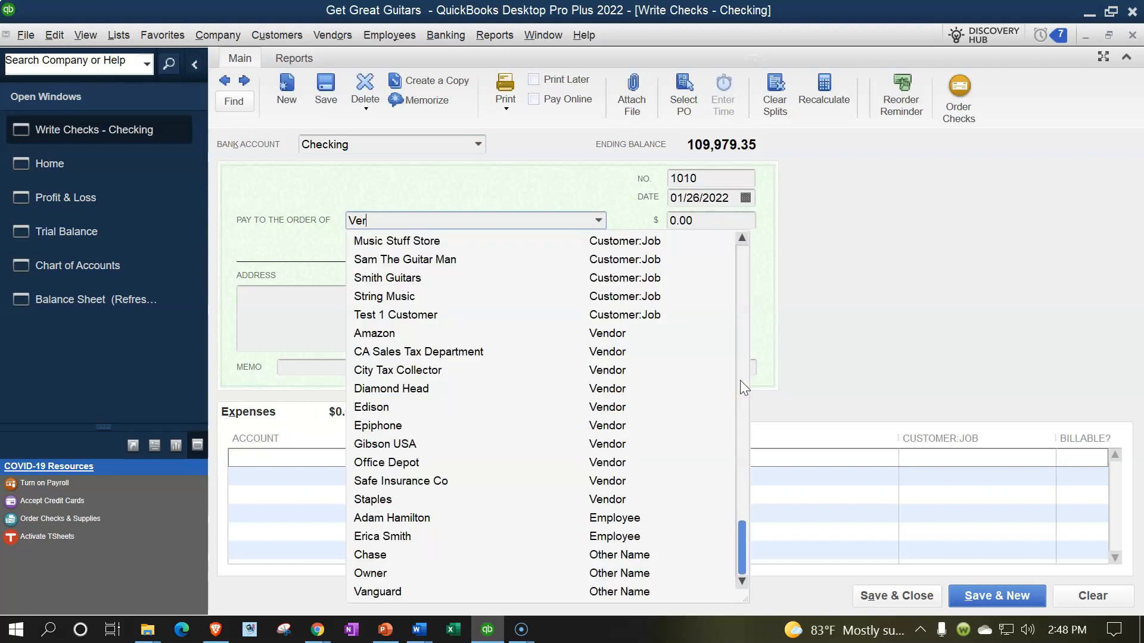
{"action": "type", "text": "izon"}
{"action": "key", "text": "Tab"}
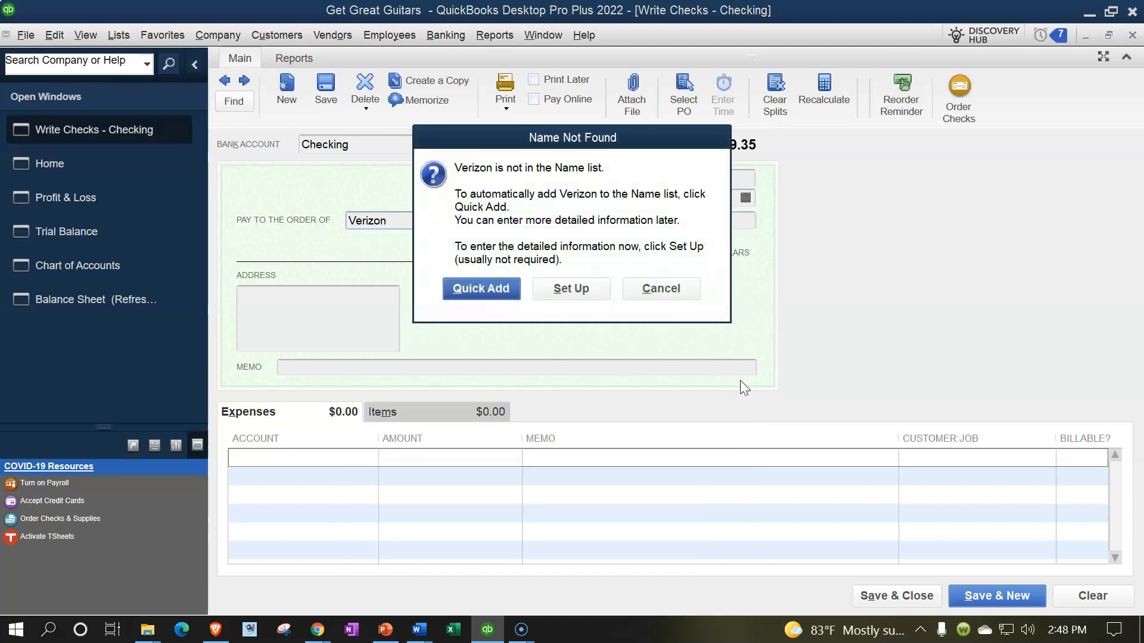
{"action": "key", "text": "Return"}
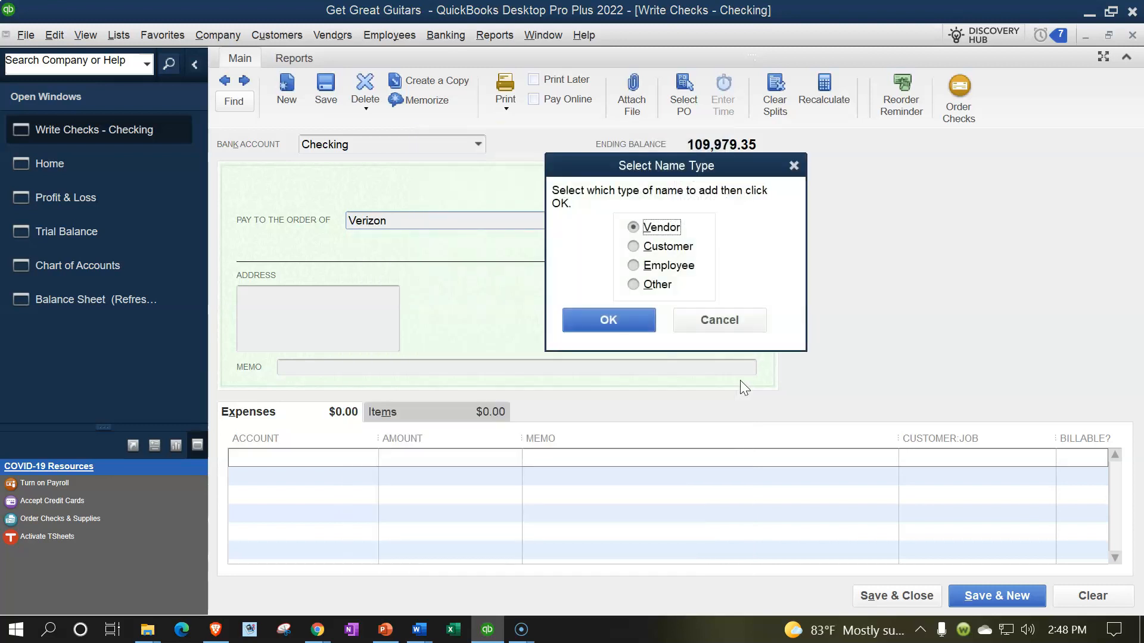
{"action": "key", "text": "Return"}
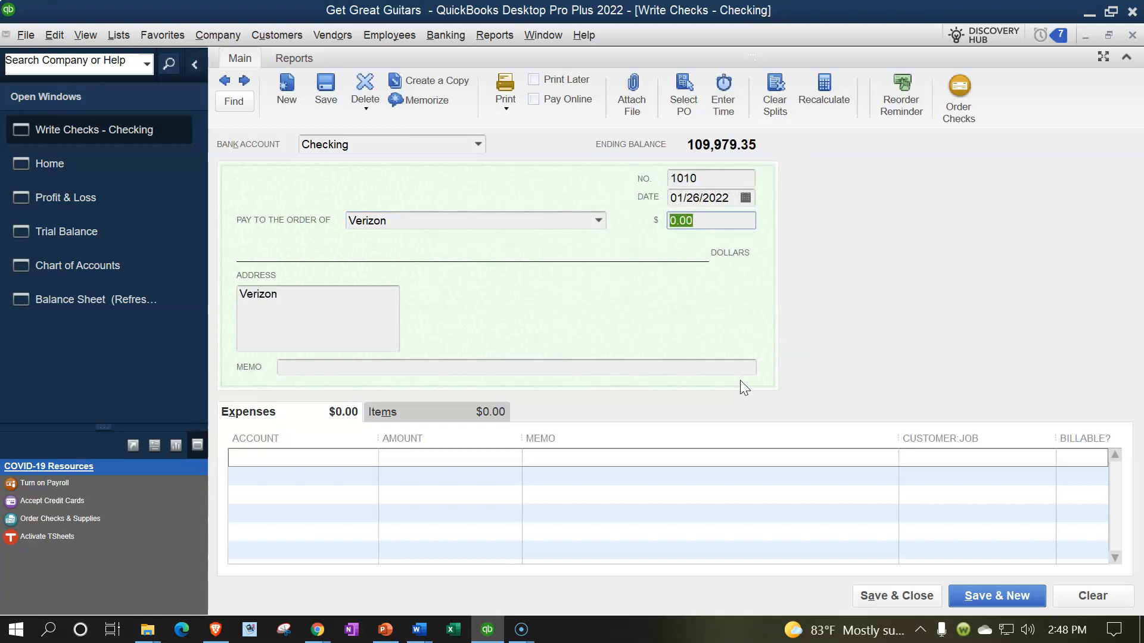
Step: Set the Verizon check to 410.00 under the Telephone Expense account, then save and close it
{"action": "type", "text": "410"}
{"action": "key", "text": "Tab"}
{"action": "key", "text": "Tab"}
{"action": "key", "text": "Tab"}
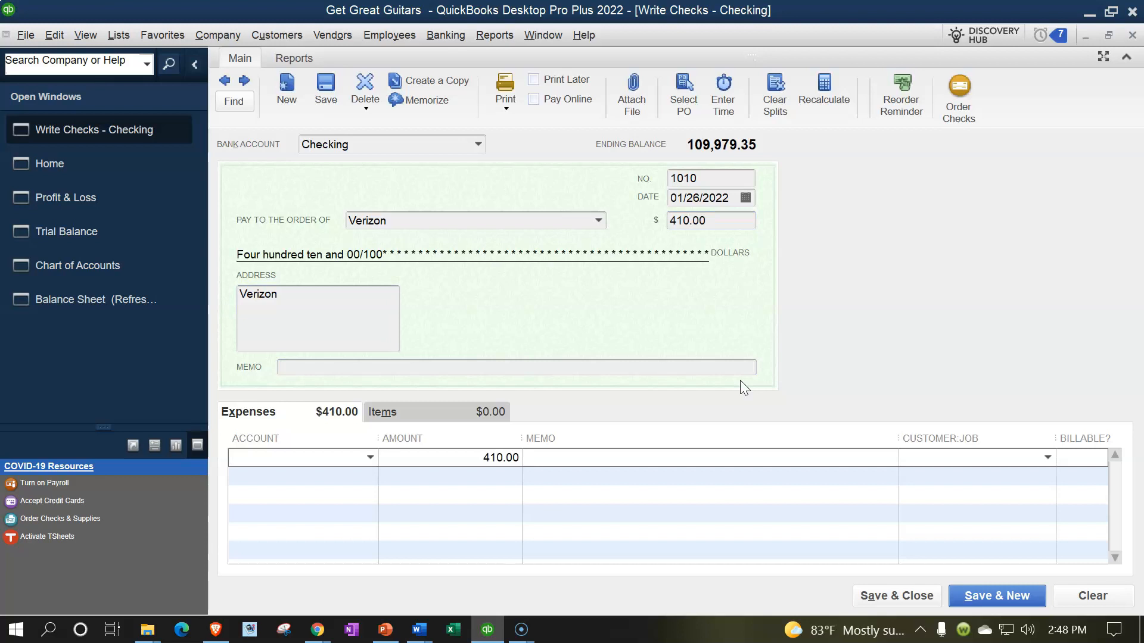
{"action": "left_click", "coordinate": [370, 458]}
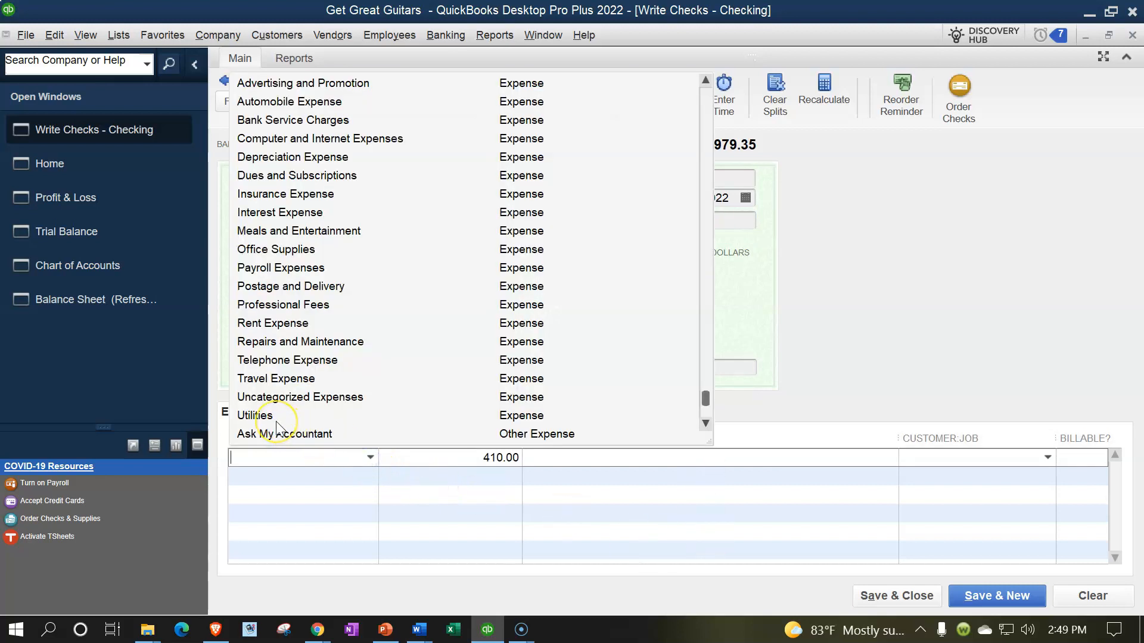
{"action": "left_click", "coordinate": [279, 361]}
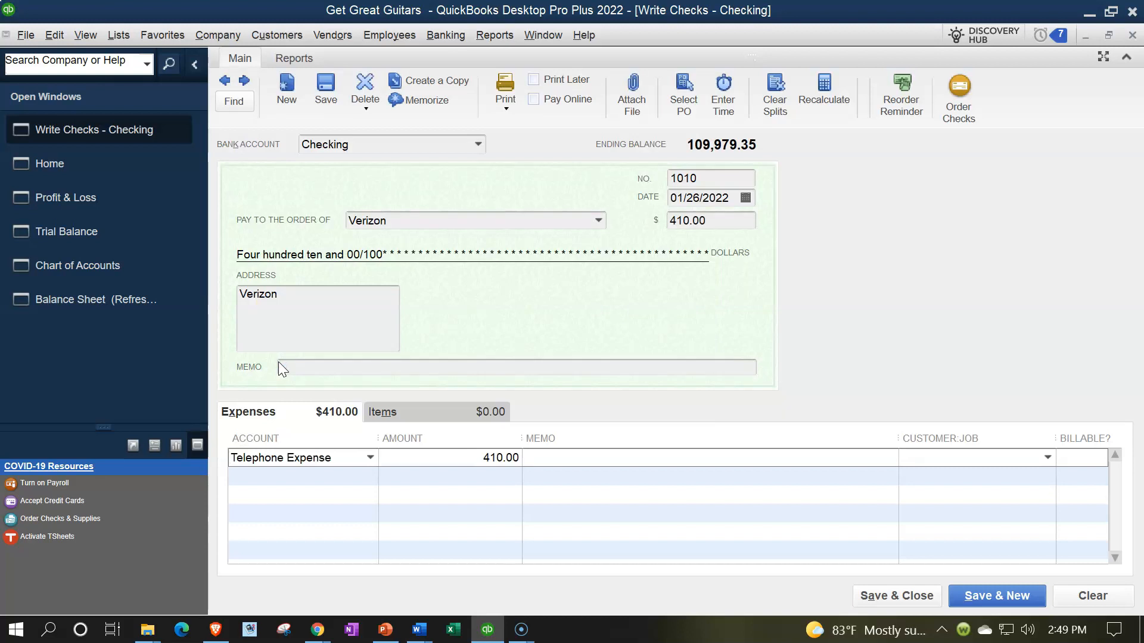
{"action": "key", "text": "Tab"}
{"action": "key", "text": "Tab"}
{"action": "left_click", "coordinate": [371, 458]}
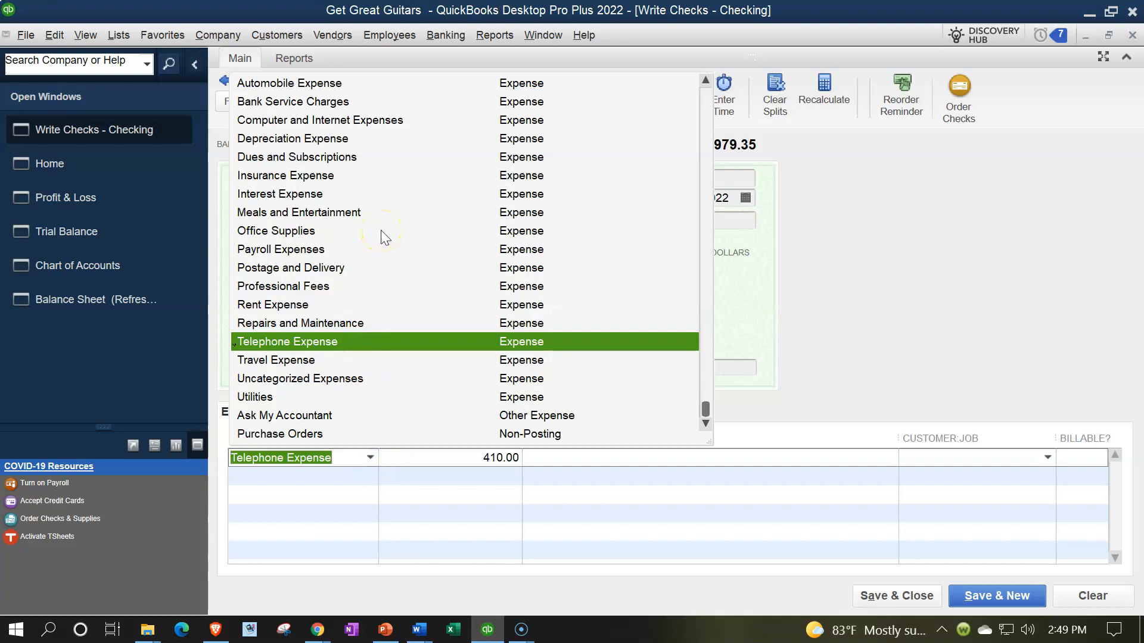
{"action": "left_click", "coordinate": [863, 303]}
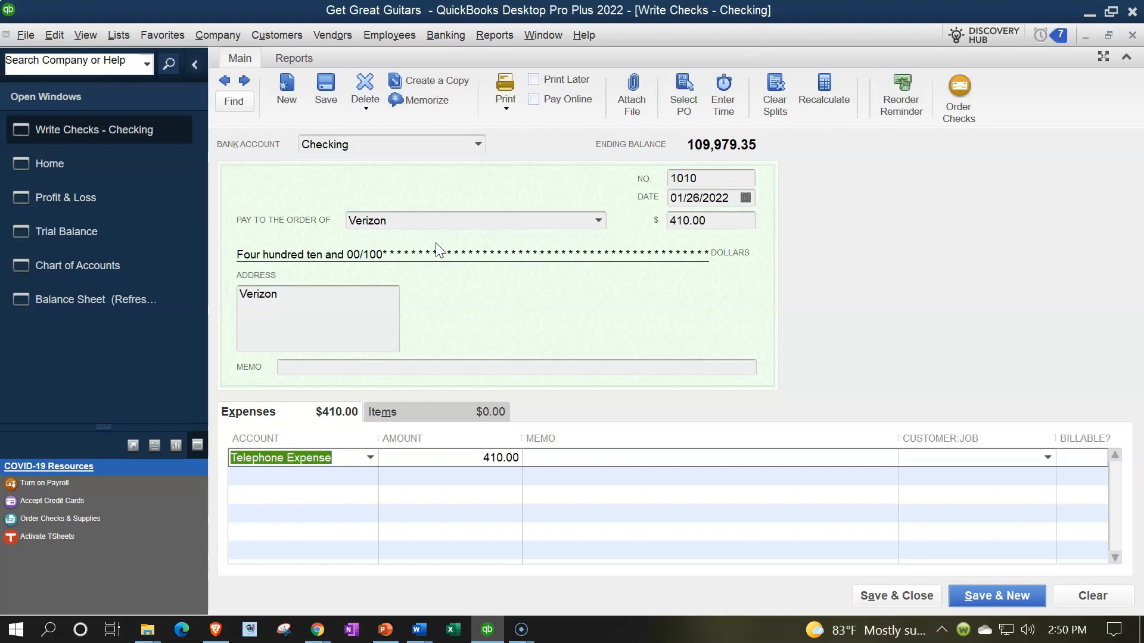
{"action": "left_click", "coordinate": [880, 602]}
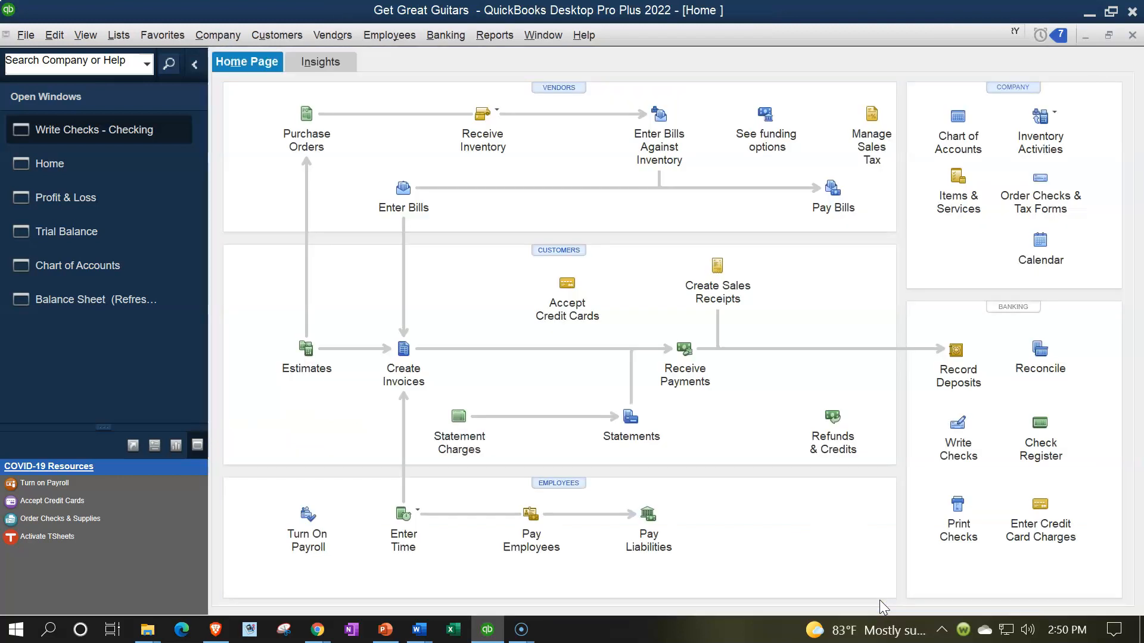
Step: Check the Verizon payment on the Trial Balance, including the transactions behind Checking, and on the Profit & Loss report
{"action": "left_click", "coordinate": [123, 200]}
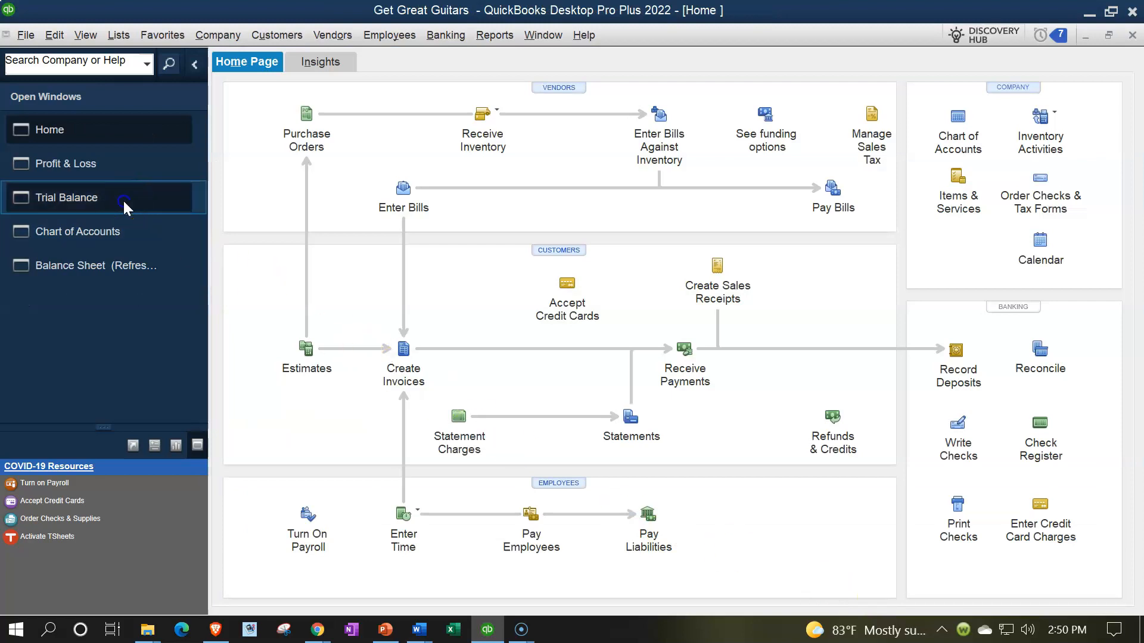
{"action": "scroll", "coordinate": [546, 388], "scroll_direction": "up", "scroll_amount": 2}
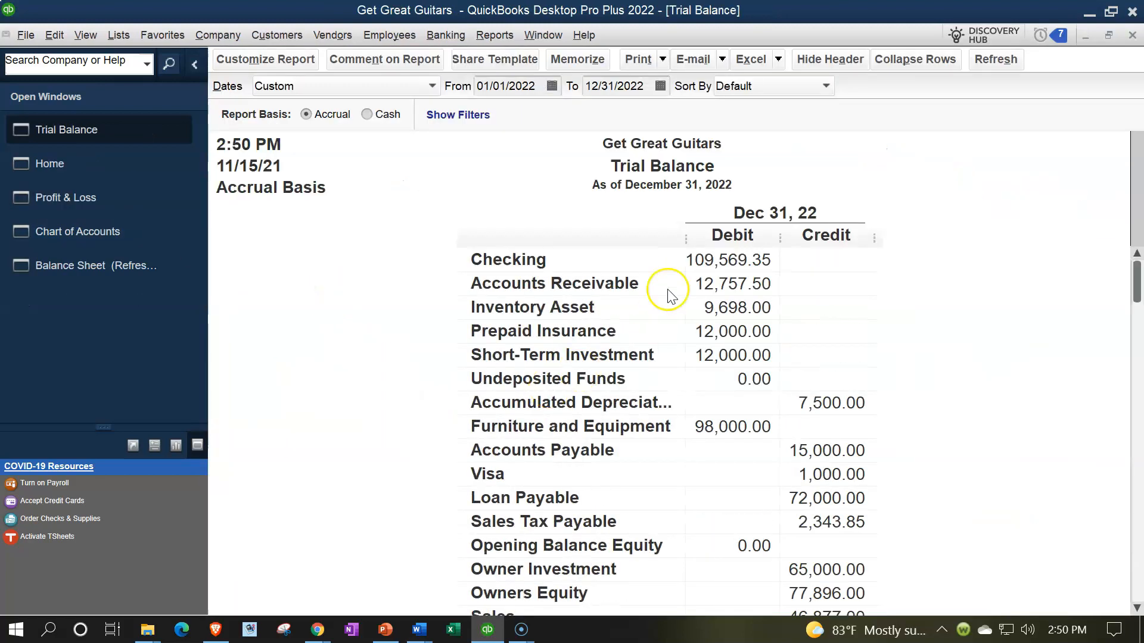
{"action": "double_click", "coordinate": [706, 258]}
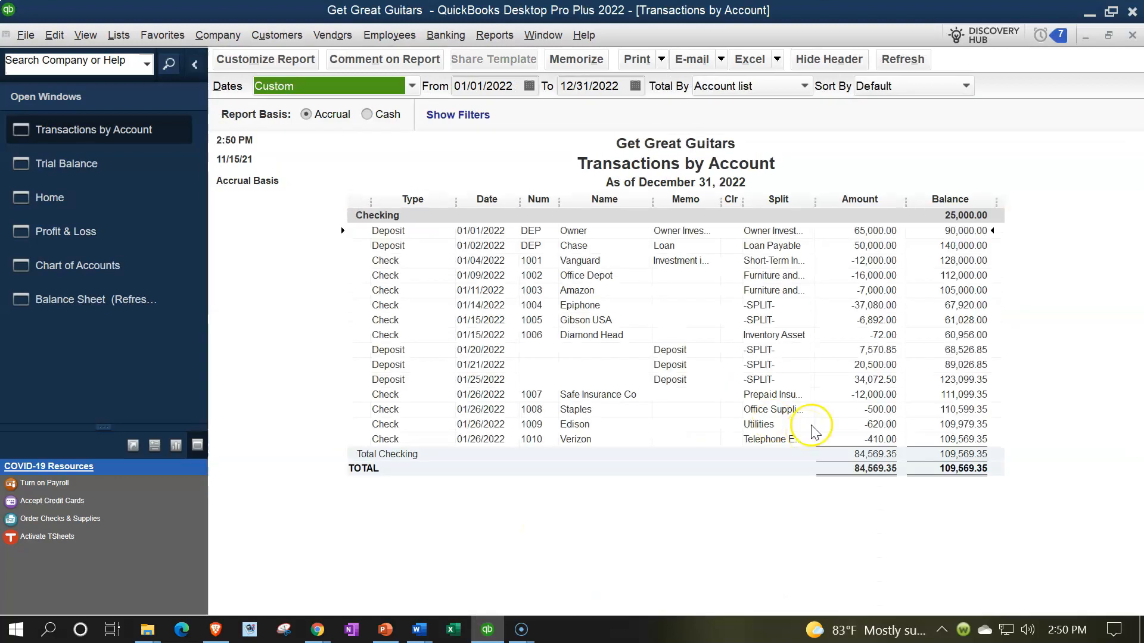
{"action": "left_click", "coordinate": [1132, 35]}
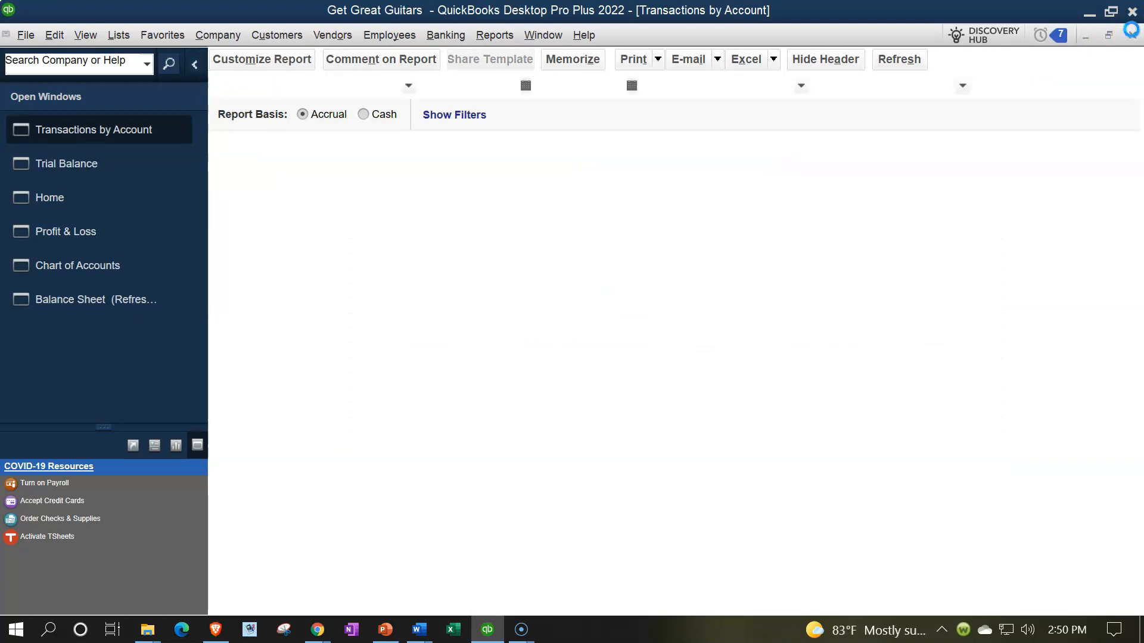
{"action": "scroll", "coordinate": [561, 441], "scroll_direction": "down", "scroll_amount": 2}
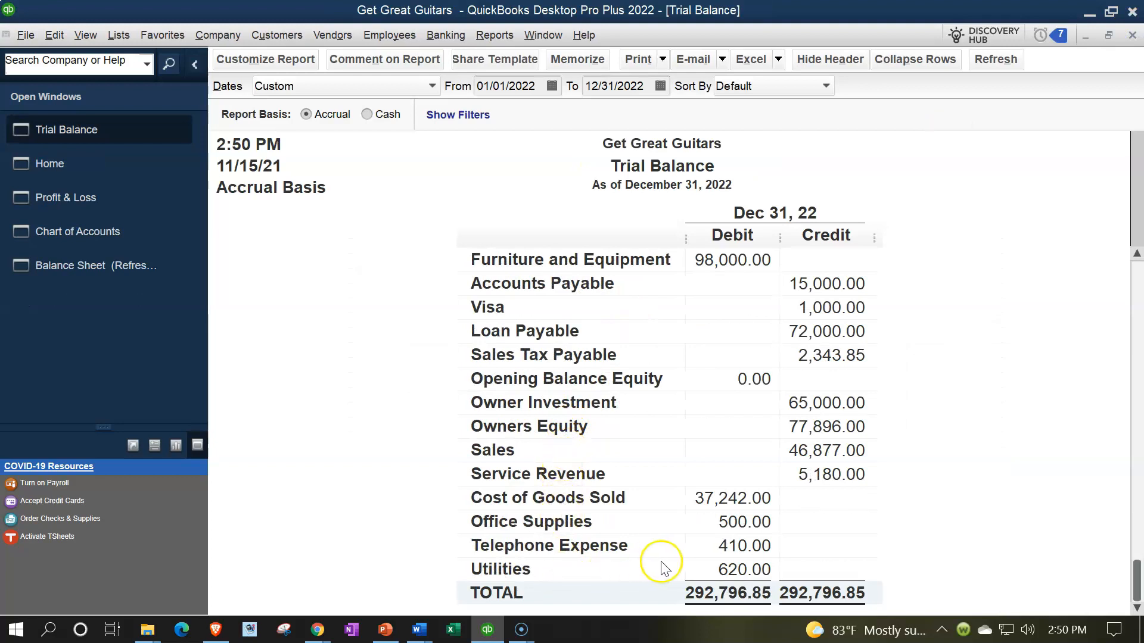
{"action": "left_click", "coordinate": [738, 541]}
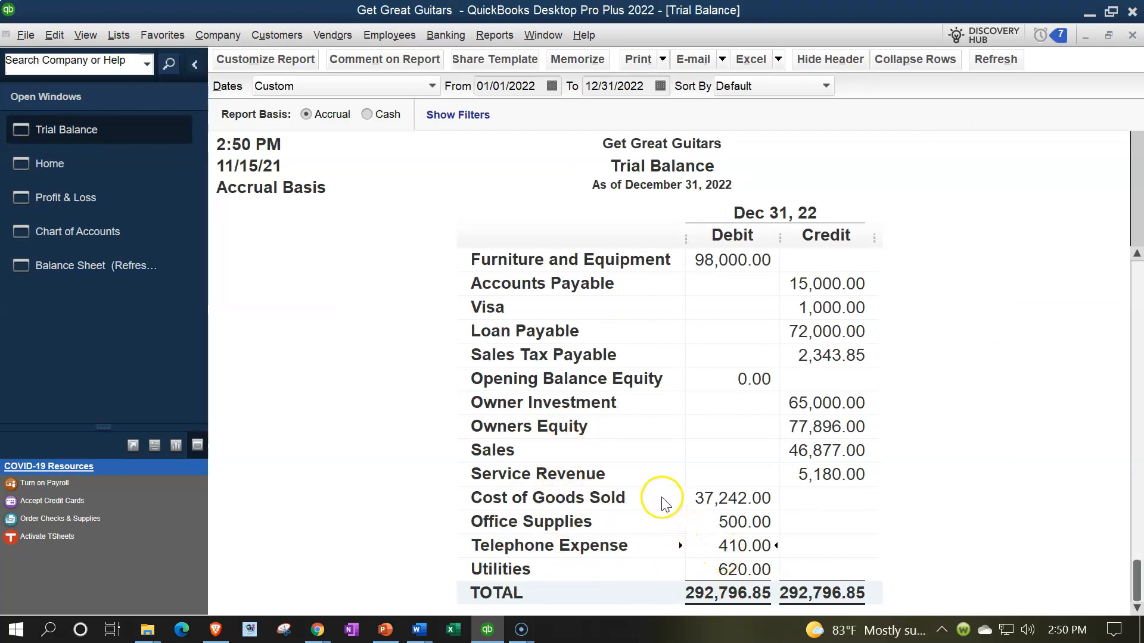
{"action": "left_click", "coordinate": [117, 199]}
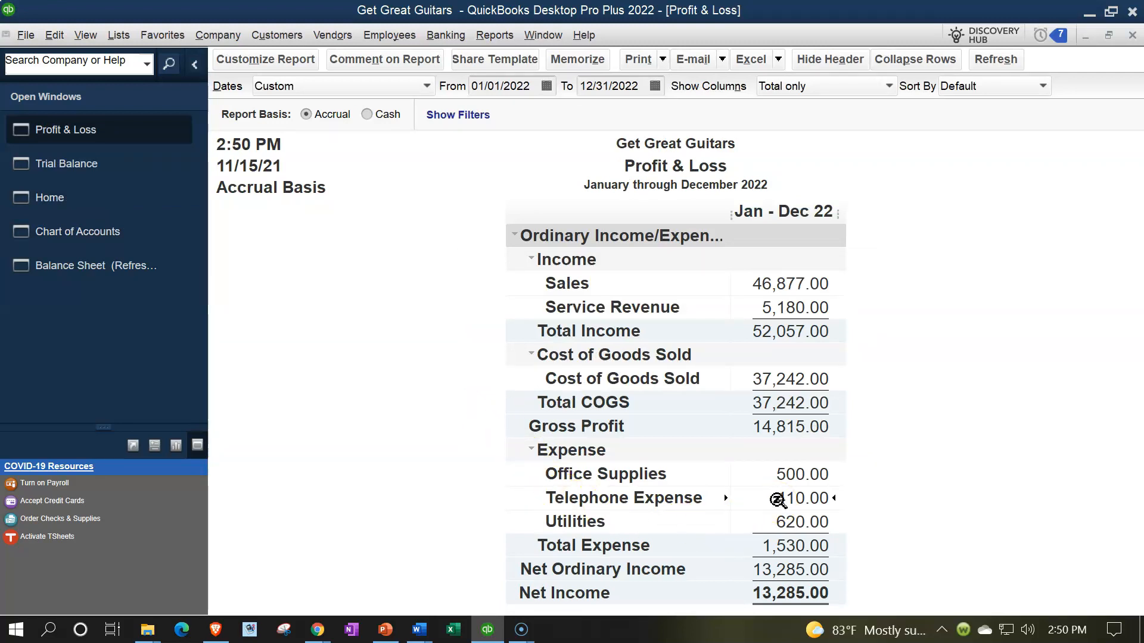
Step: Review Verizon's and Safe Insurance Co's transactions for all dates in the Vendor Center, and the list of all vendor checks
{"action": "left_click", "coordinate": [335, 31]}
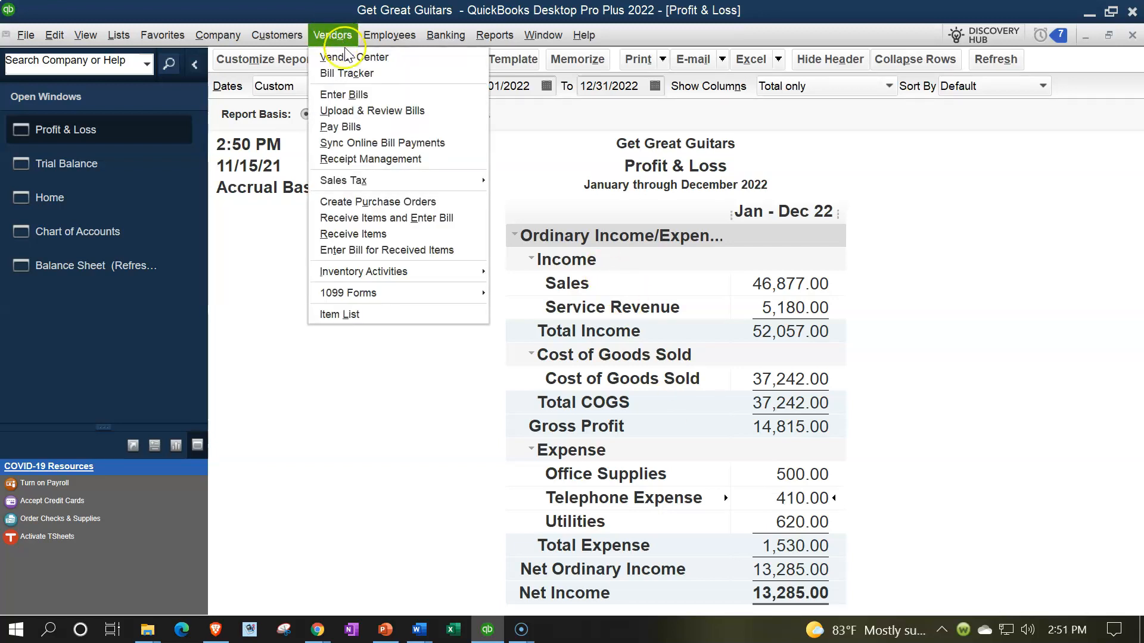
{"action": "left_click", "coordinate": [347, 56]}
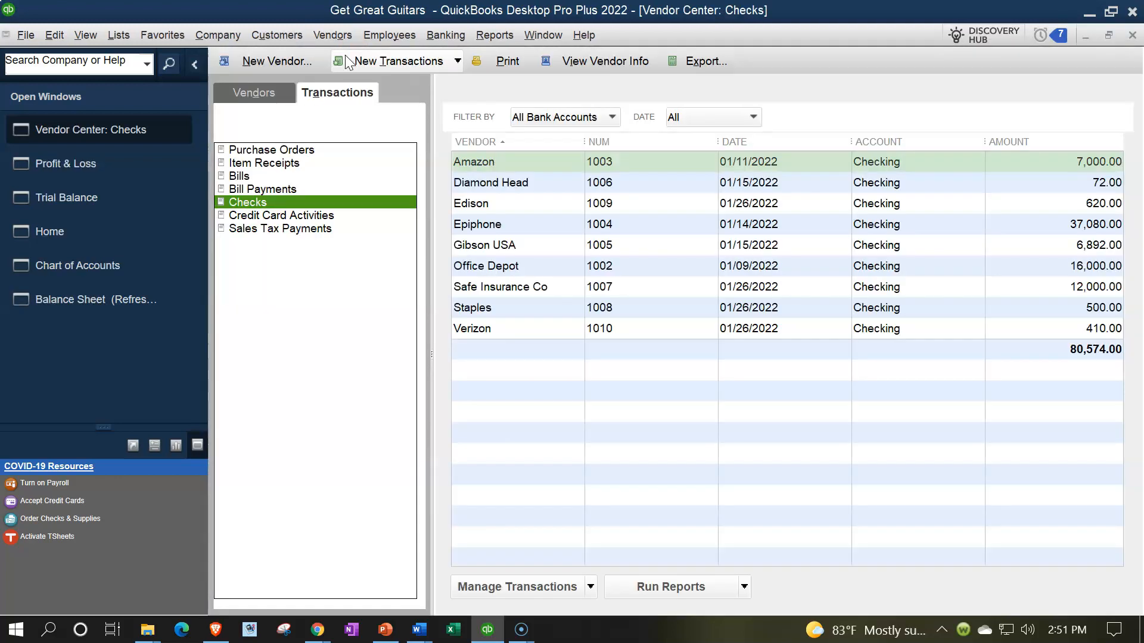
{"action": "left_click", "coordinate": [254, 91]}
{"action": "left_click", "coordinate": [264, 214]}
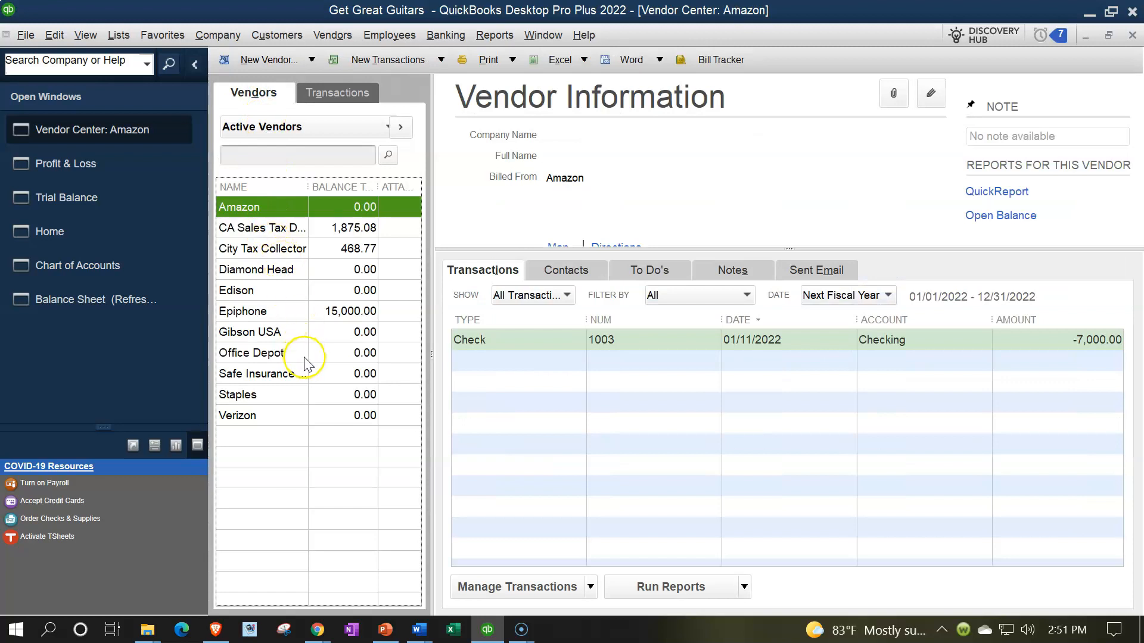
{"action": "left_click", "coordinate": [280, 415]}
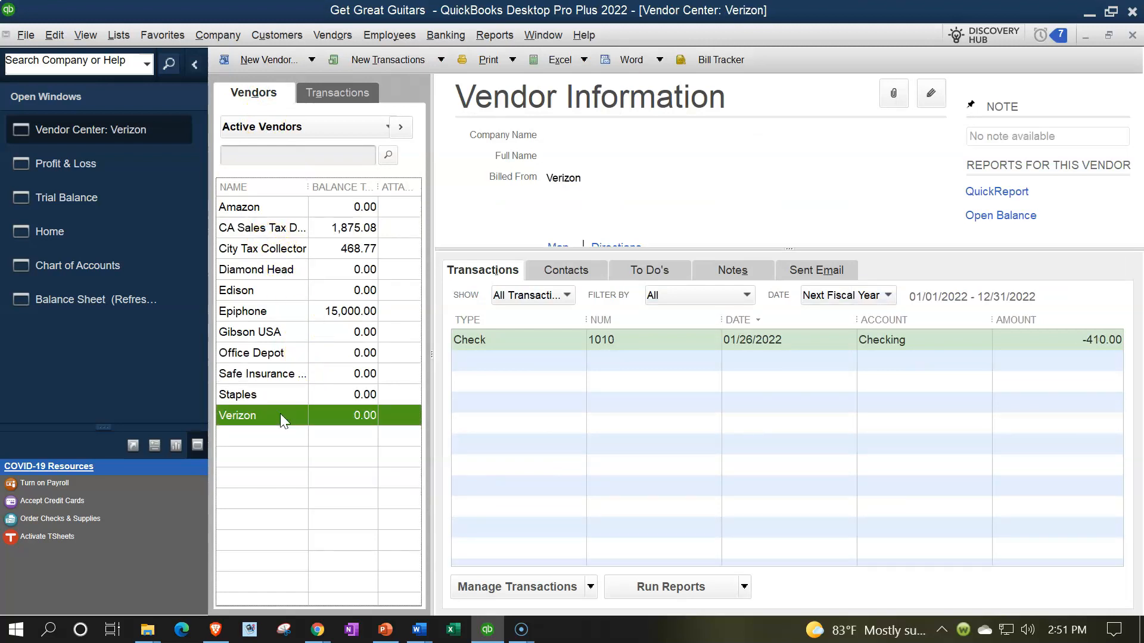
{"action": "left_click", "coordinate": [877, 292]}
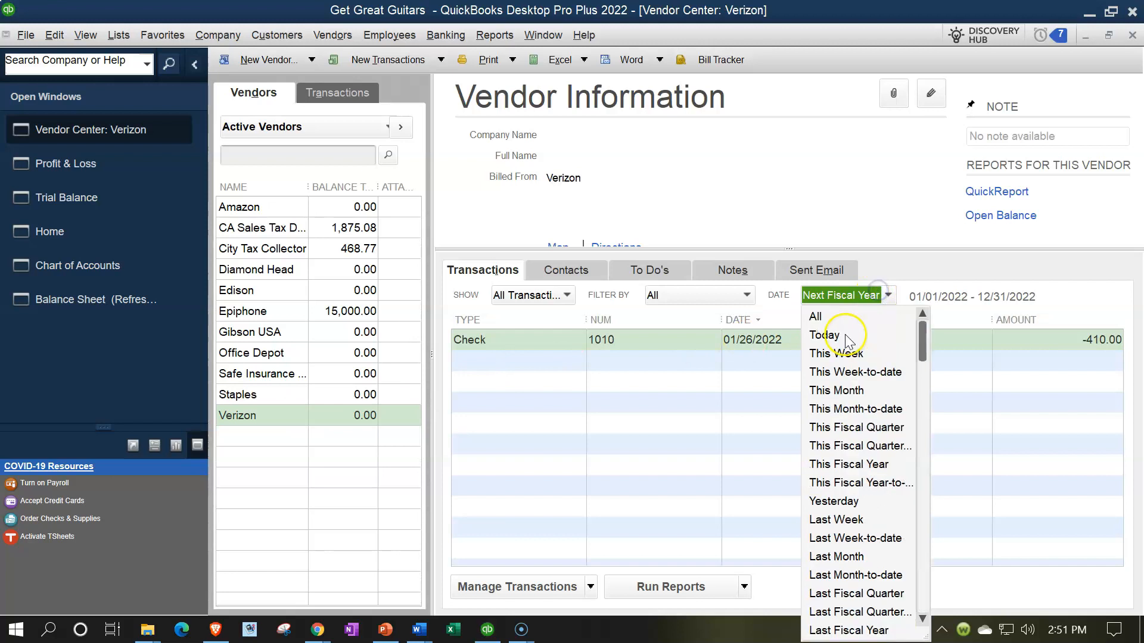
{"action": "left_click", "coordinate": [817, 316]}
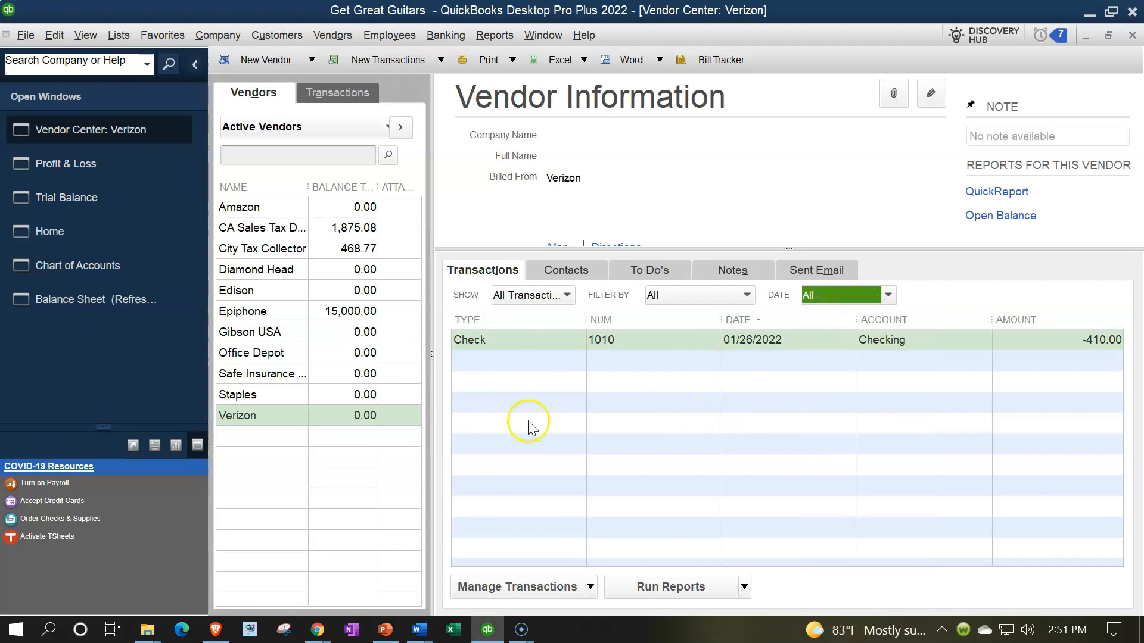
{"action": "left_click", "coordinate": [244, 374]}
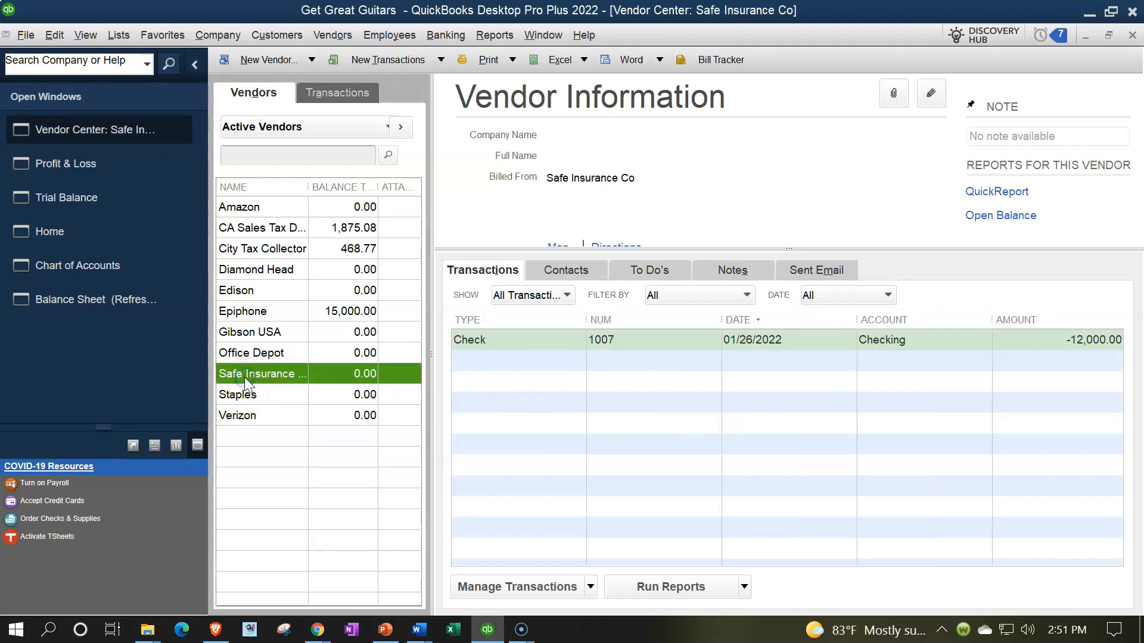
{"action": "left_click", "coordinate": [329, 95]}
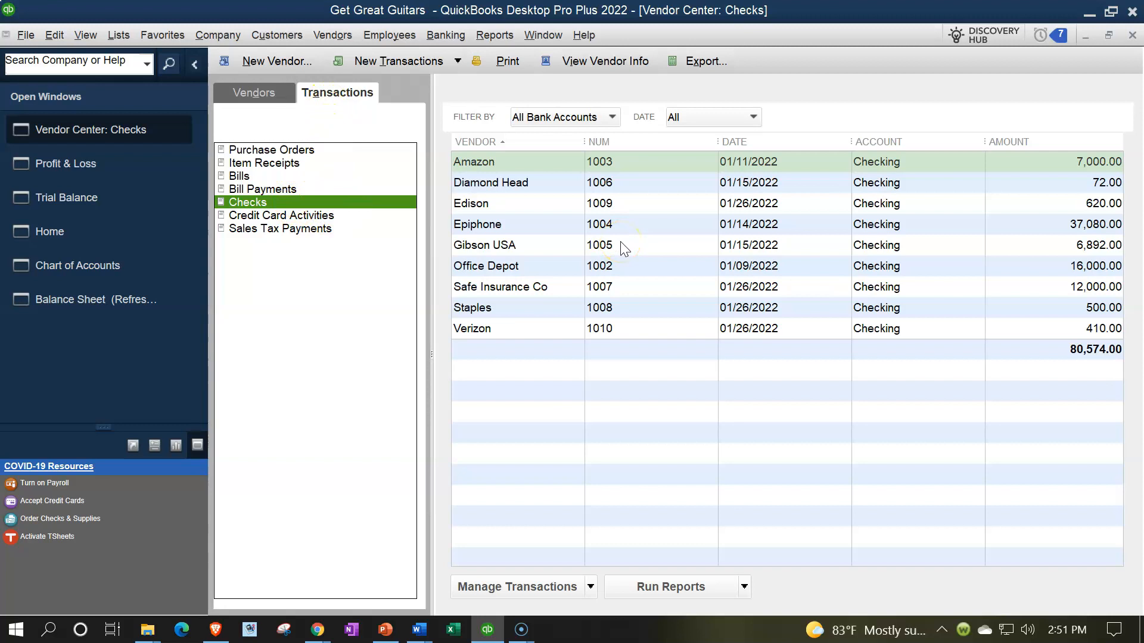
Step: Run the Expenses by Vendor Summary report for 01/01/2022 to 12/31/2022
{"action": "left_click", "coordinate": [497, 38]}
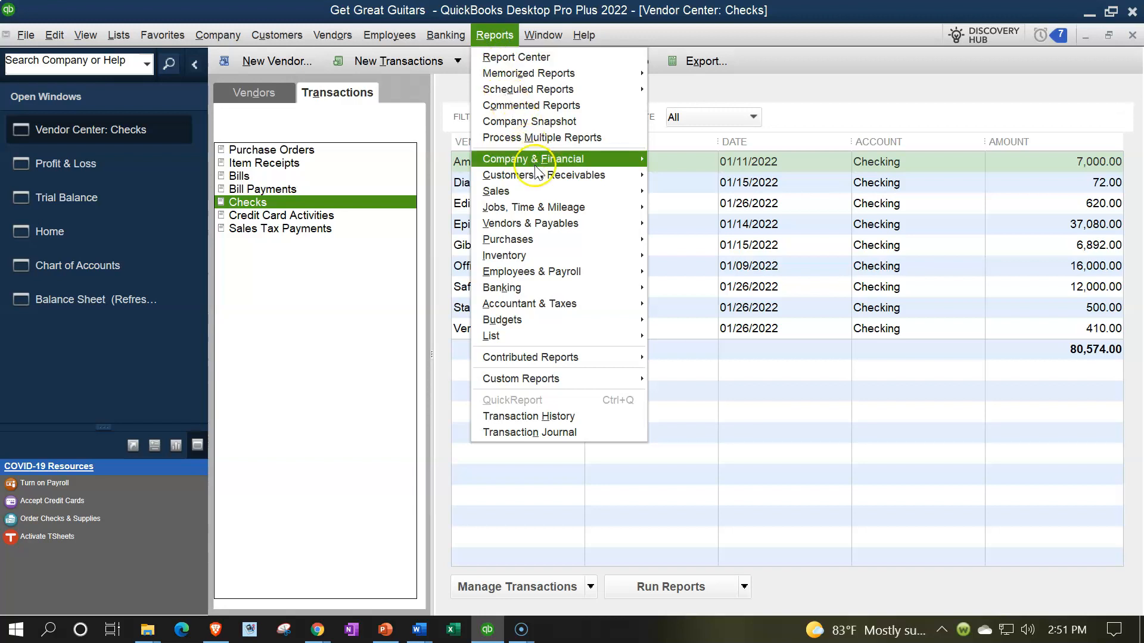
{"action": "mouse_move", "coordinate": [536, 164]}
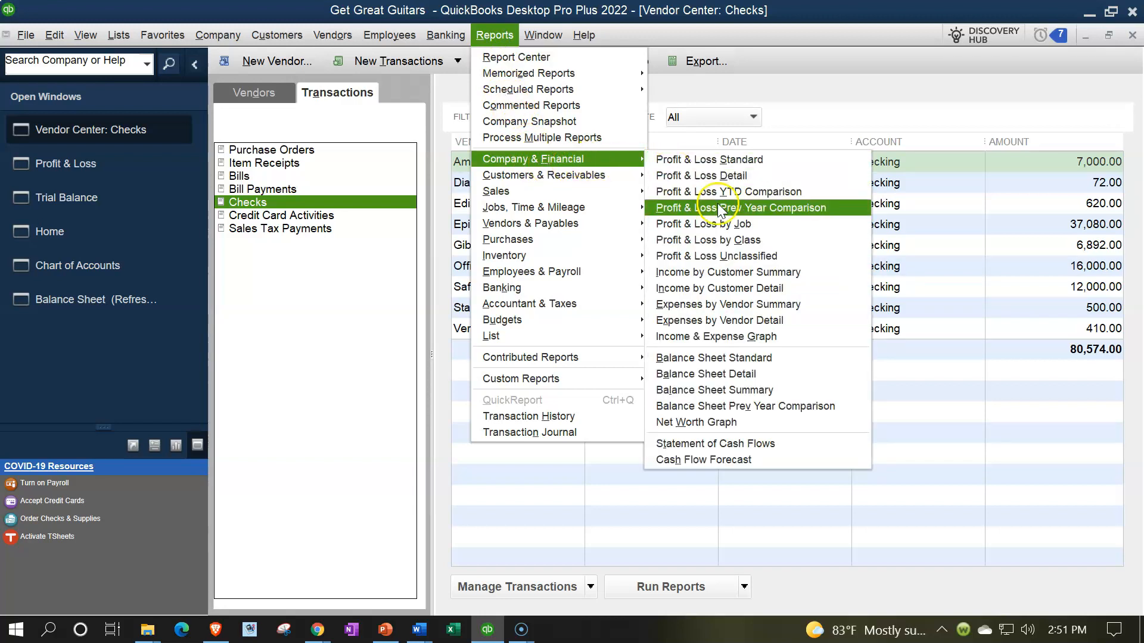
{"action": "left_click", "coordinate": [752, 306]}
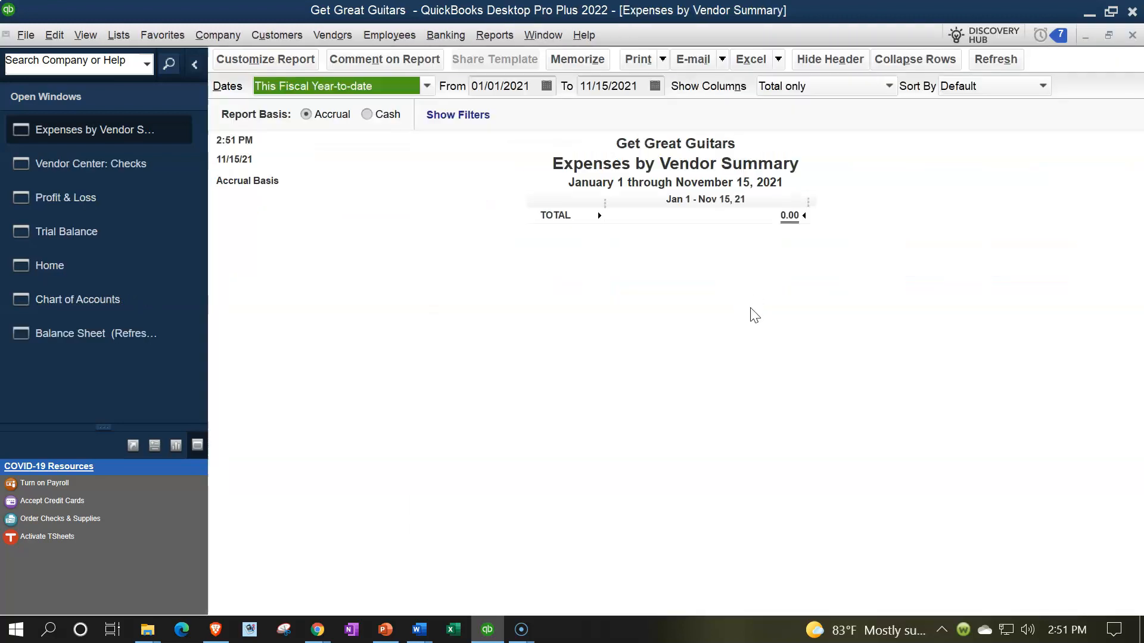
{"action": "key", "text": "Tab"}
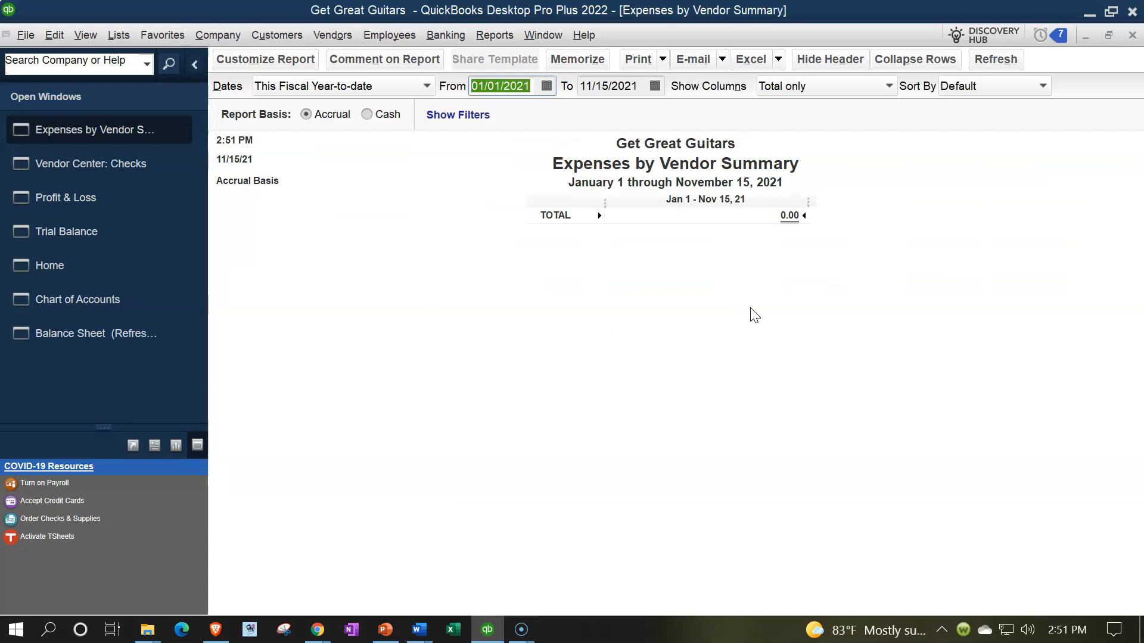
{"action": "type", "text": "010122"}
{"action": "key", "text": "Tab"}
{"action": "type", "text": "12/31/202"}
{"action": "key", "text": "Tab"}
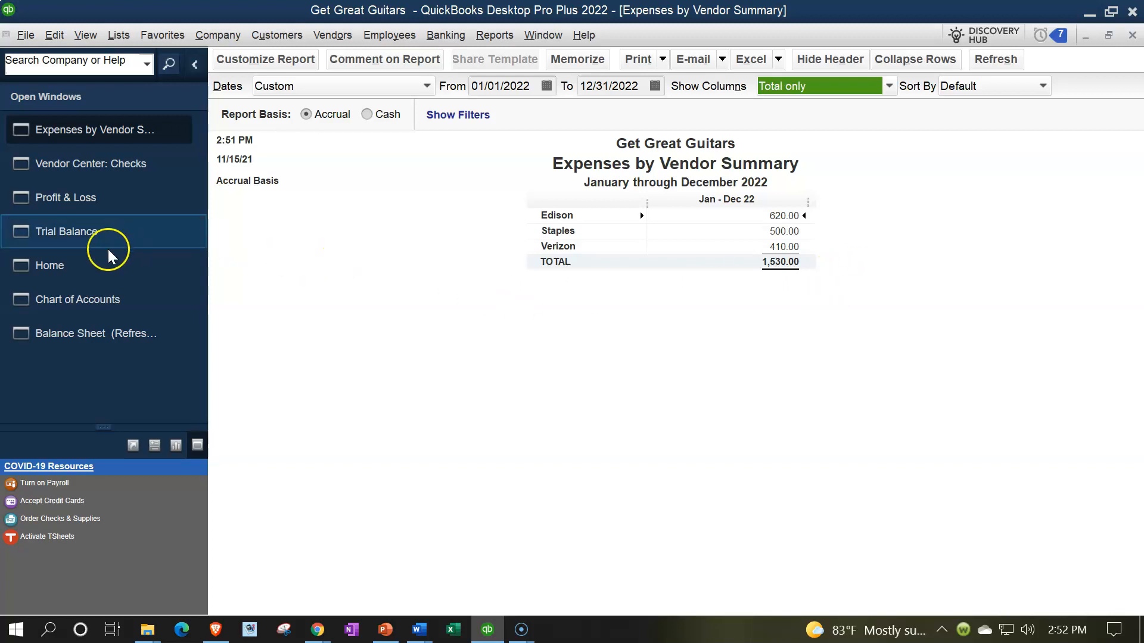
Step: Review the account balances on the Trial Balance from Checking down to the expense accounts and totals
{"action": "left_click", "coordinate": [93, 237]}
{"action": "scroll", "coordinate": [766, 409], "scroll_direction": "up", "scroll_amount": 3}
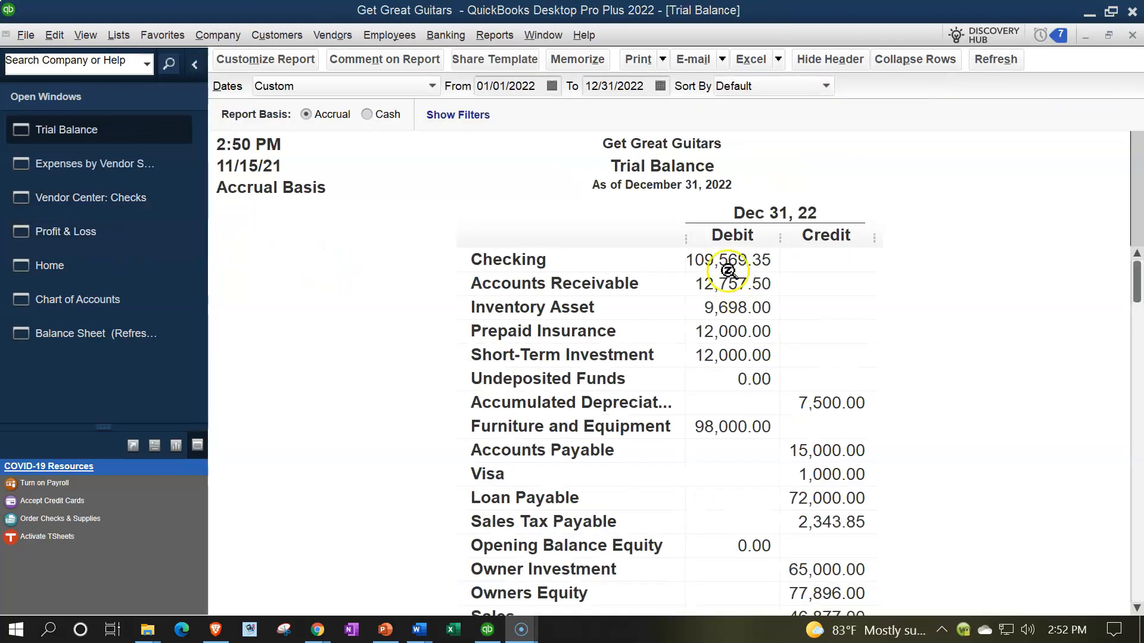
{"action": "left_click", "coordinate": [744, 262]}
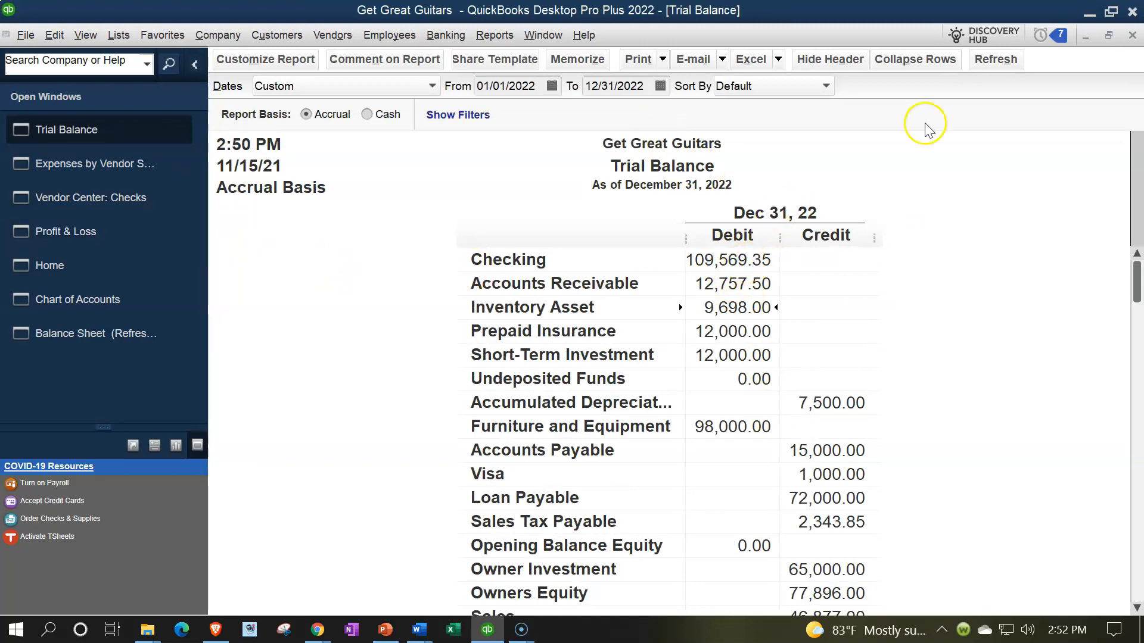
{"action": "key", "text": "Down"}
{"action": "key", "text": "Down"}
{"action": "key", "text": "Down"}
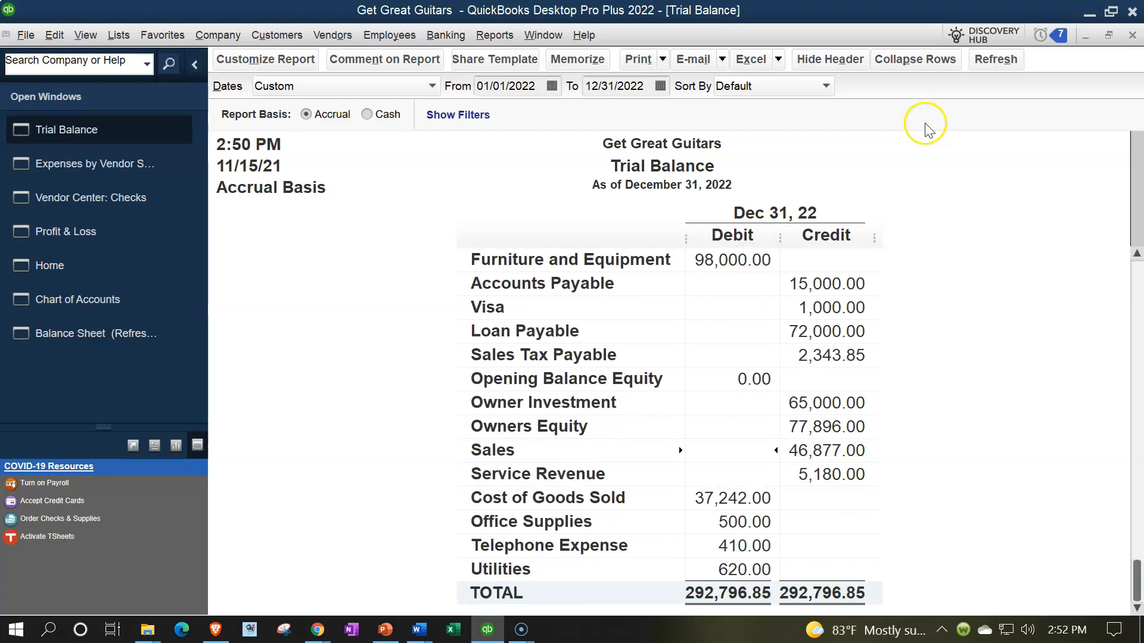
{"action": "key", "text": "Down"}
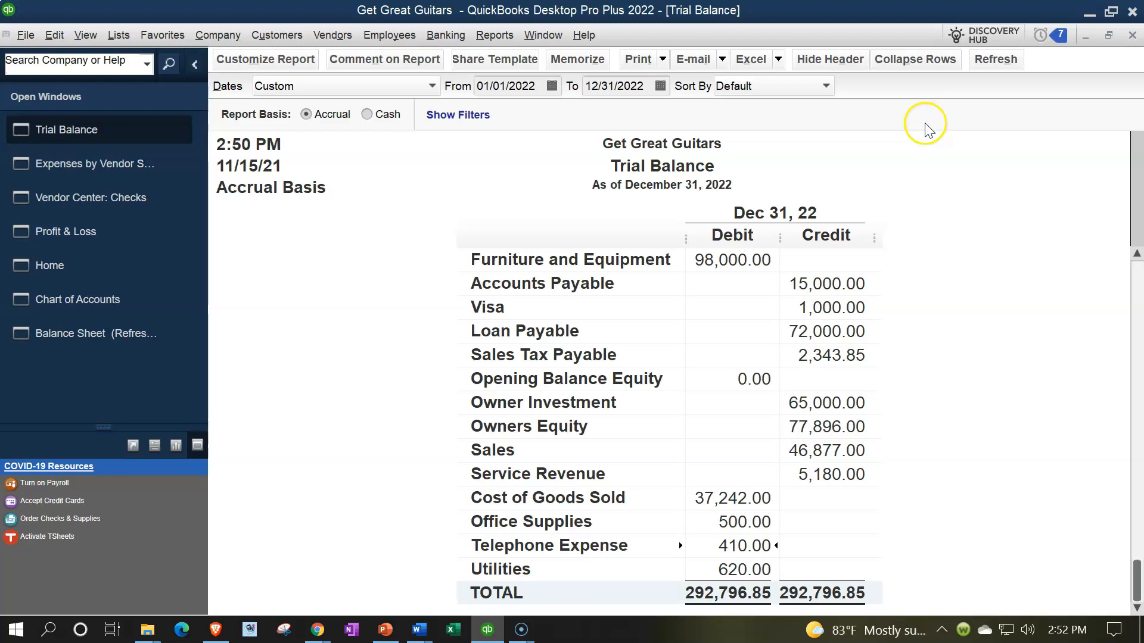